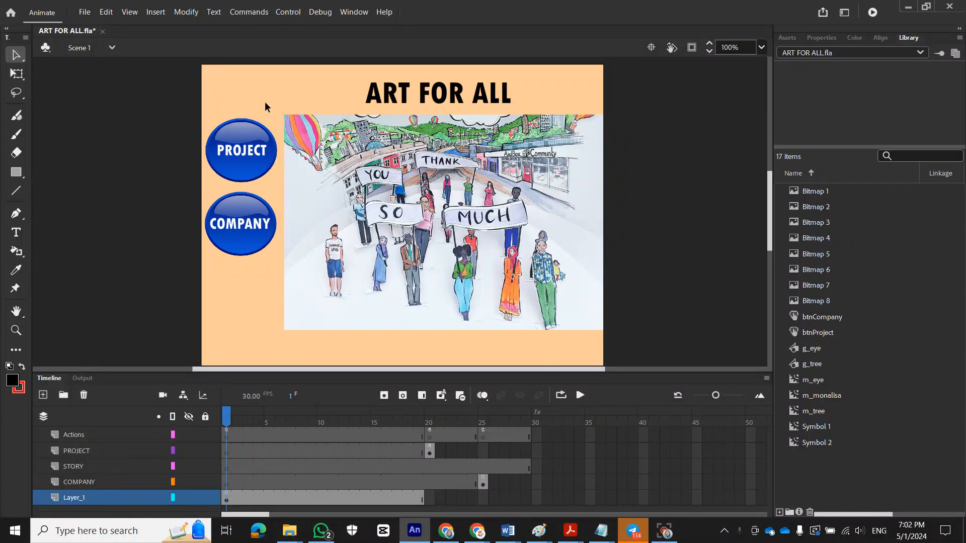
Step: Delete the STORY layer from the main timeline
click(252, 146)
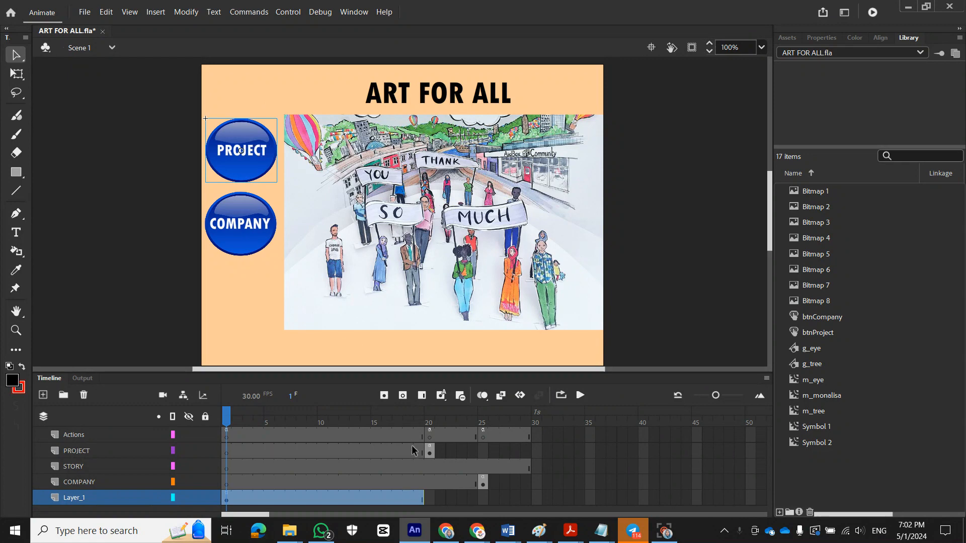
click(427, 452)
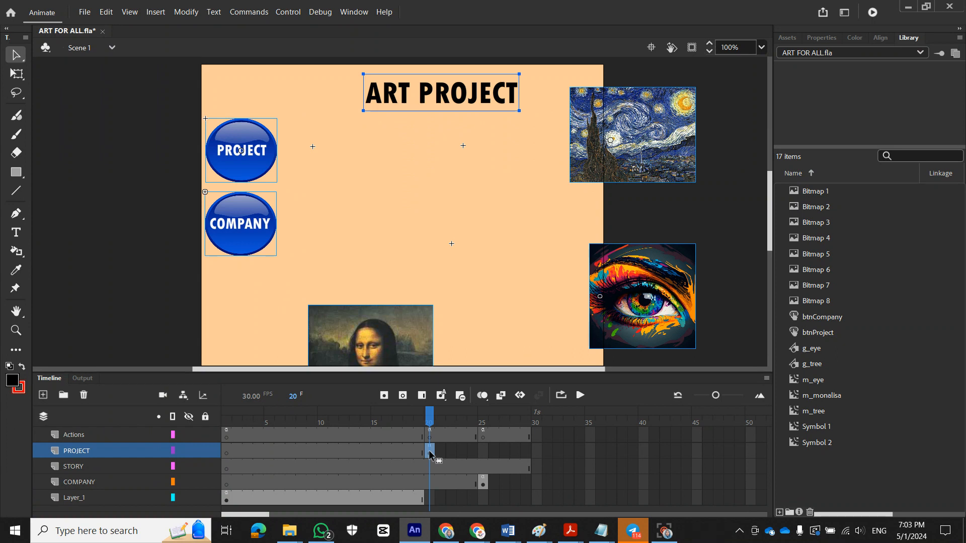
click(482, 486)
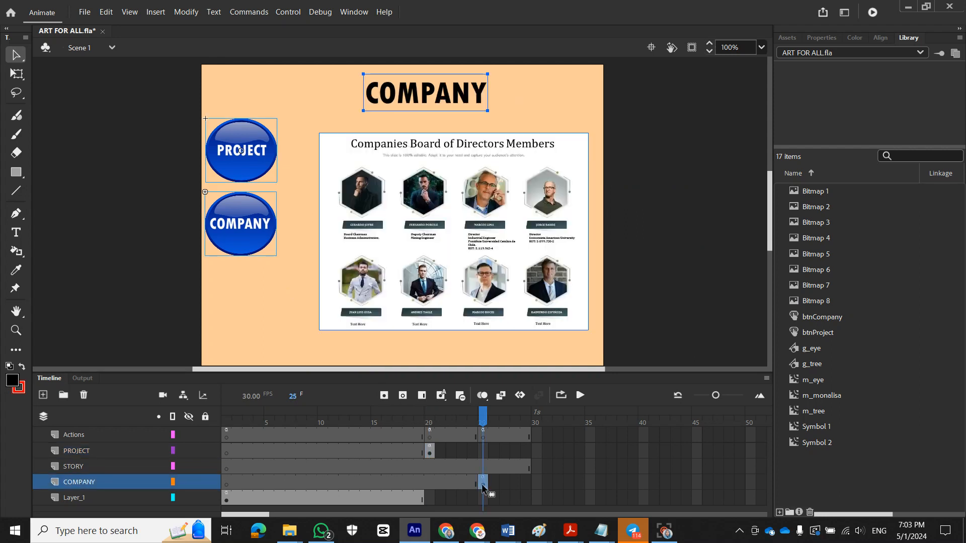
click(122, 467)
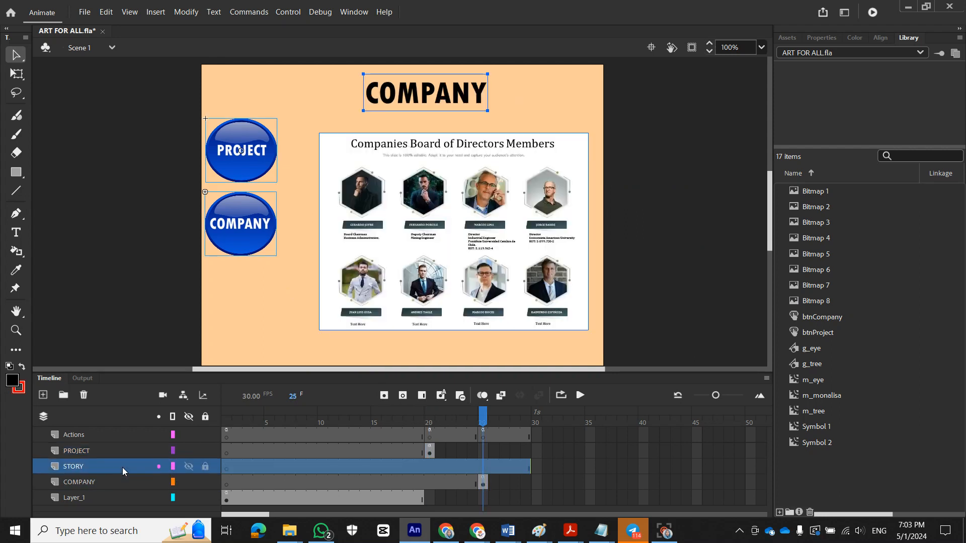
click(82, 394)
Step: Go through the Actions, PROJECT, COMPANY and Layer_1 layers in the timeline
click(84, 454)
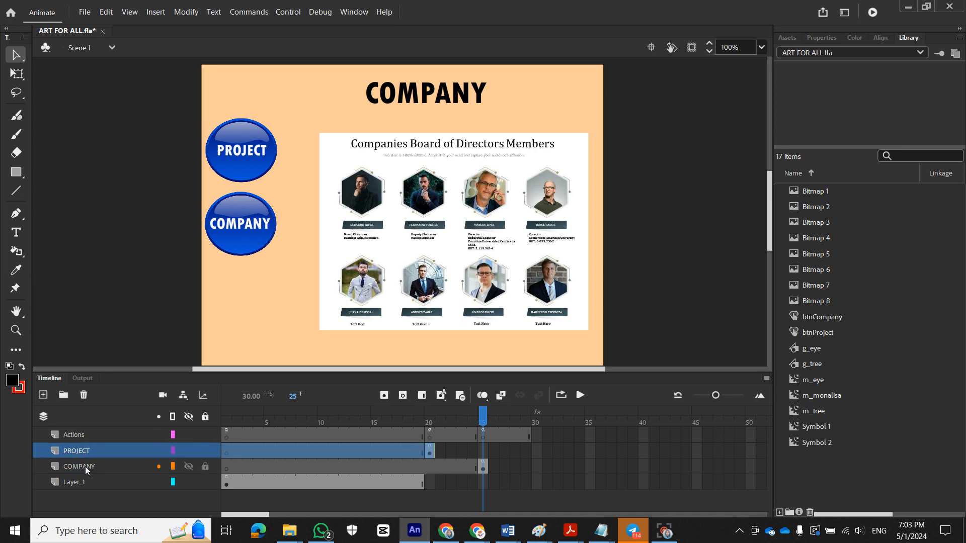
click(85, 466)
click(88, 449)
click(89, 465)
click(91, 437)
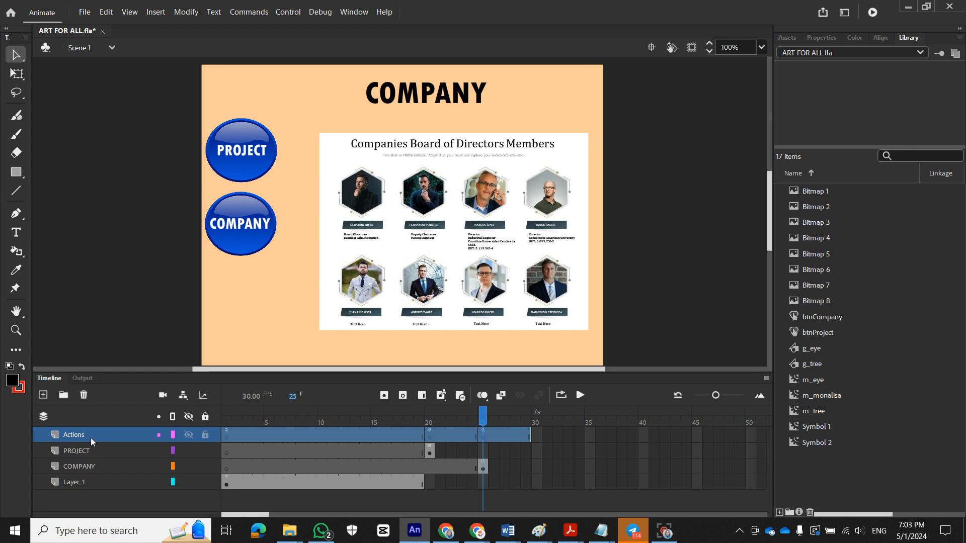
click(86, 482)
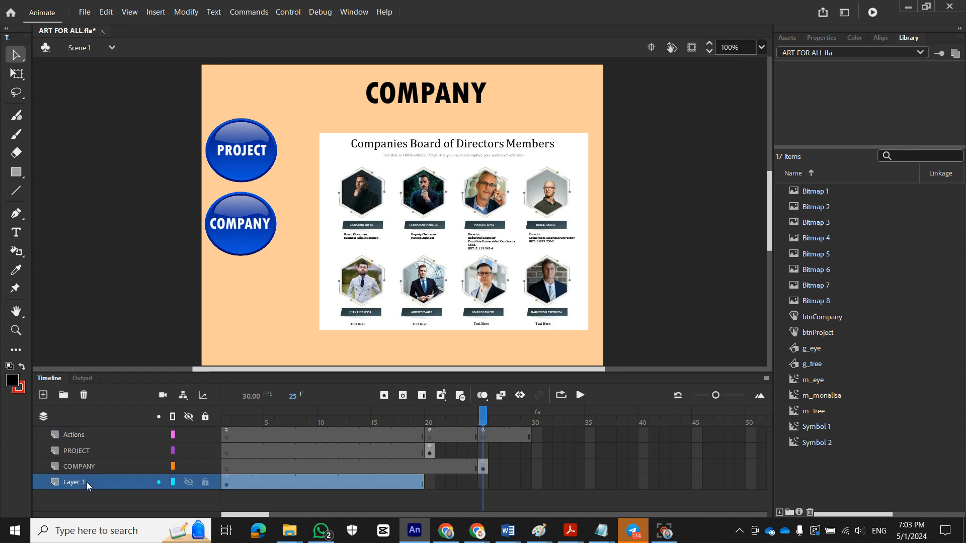
Step: Examine the page contents at frames 1, 20 and 25 and the PROJECT and COMPANY buttons on the first page
click(225, 482)
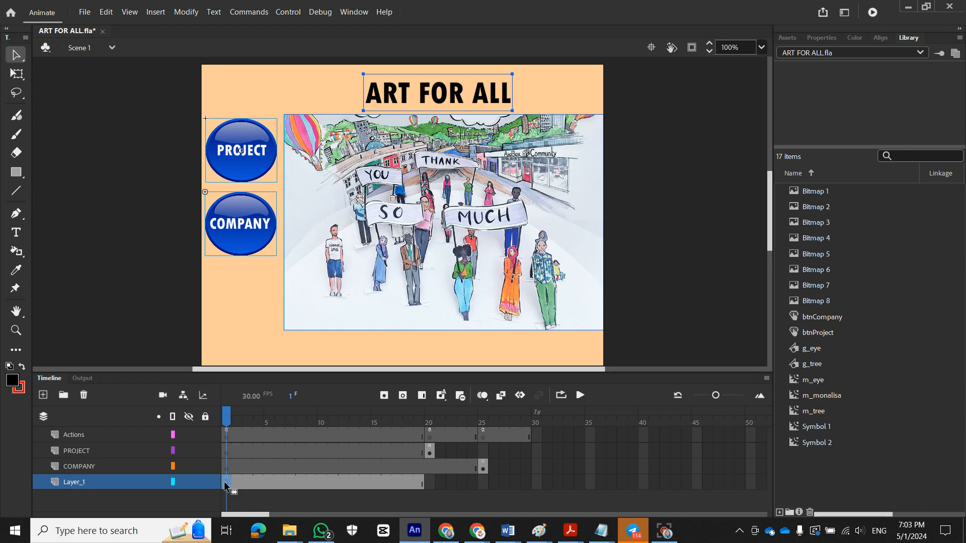
click(236, 301)
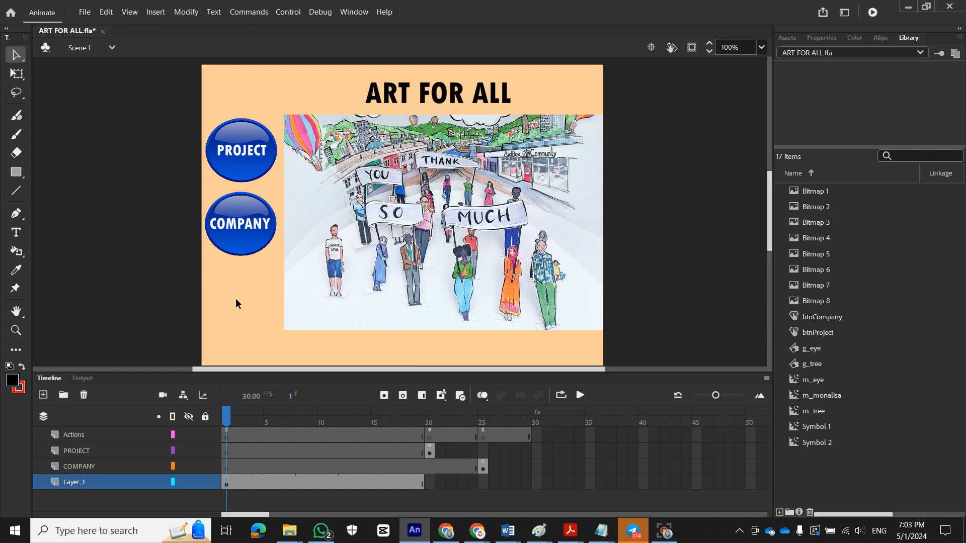
click(235, 143)
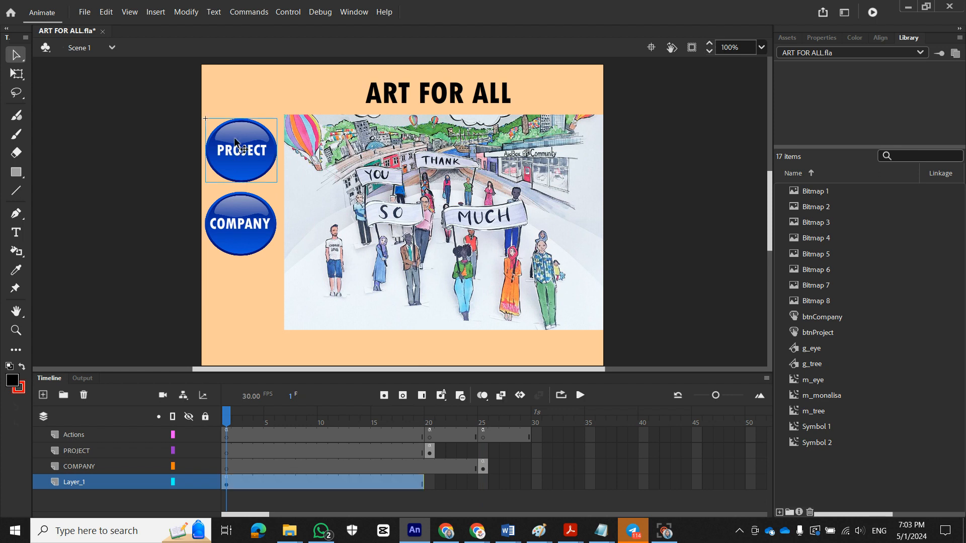
click(240, 236)
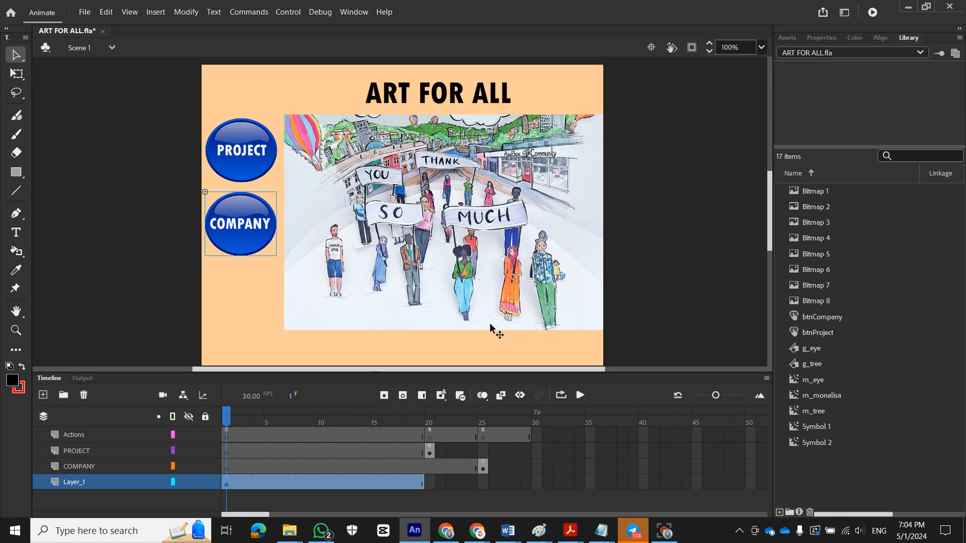
click(429, 450)
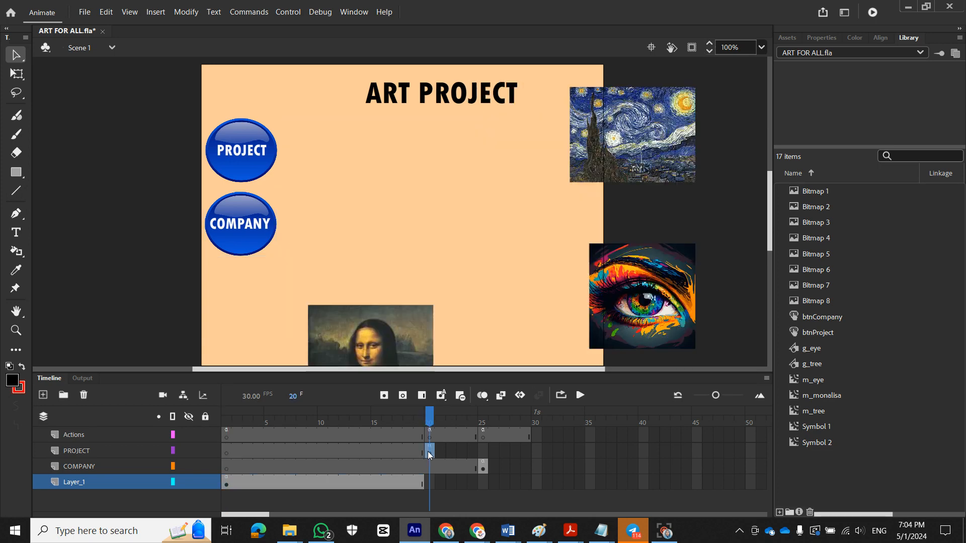
click(280, 280)
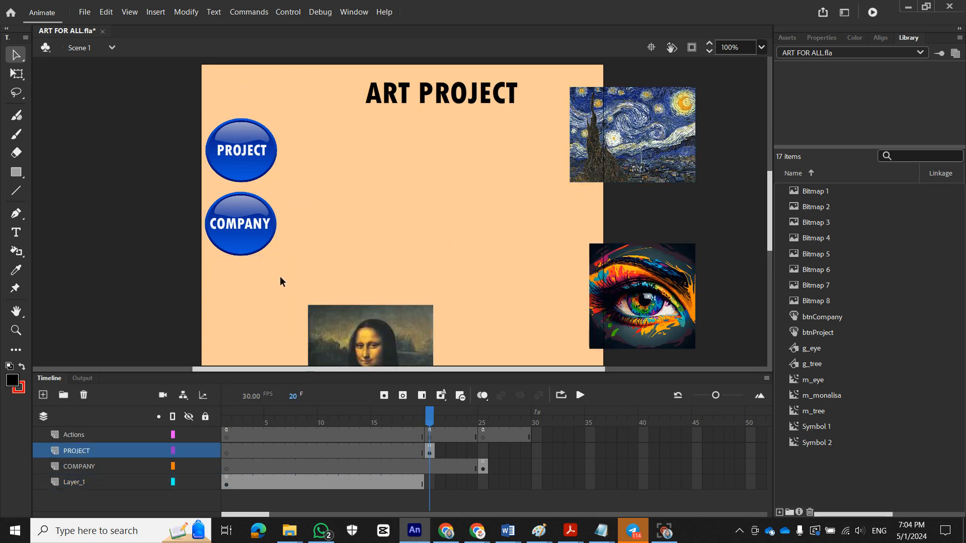
click(482, 468)
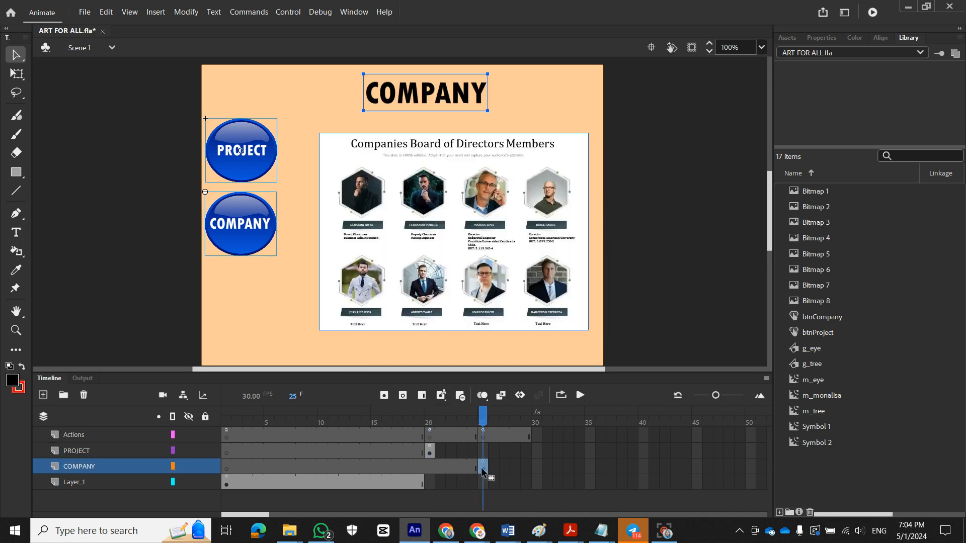
click(269, 332)
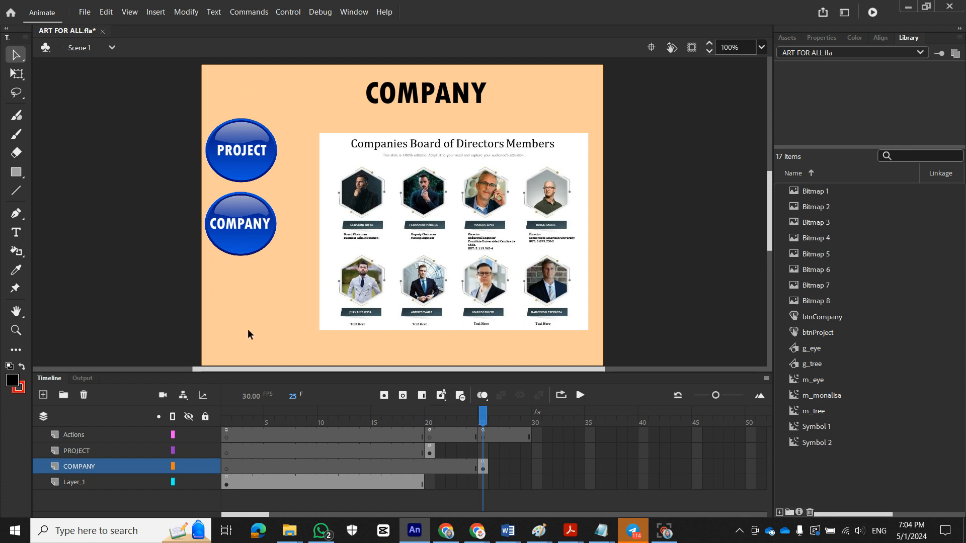
click(226, 481)
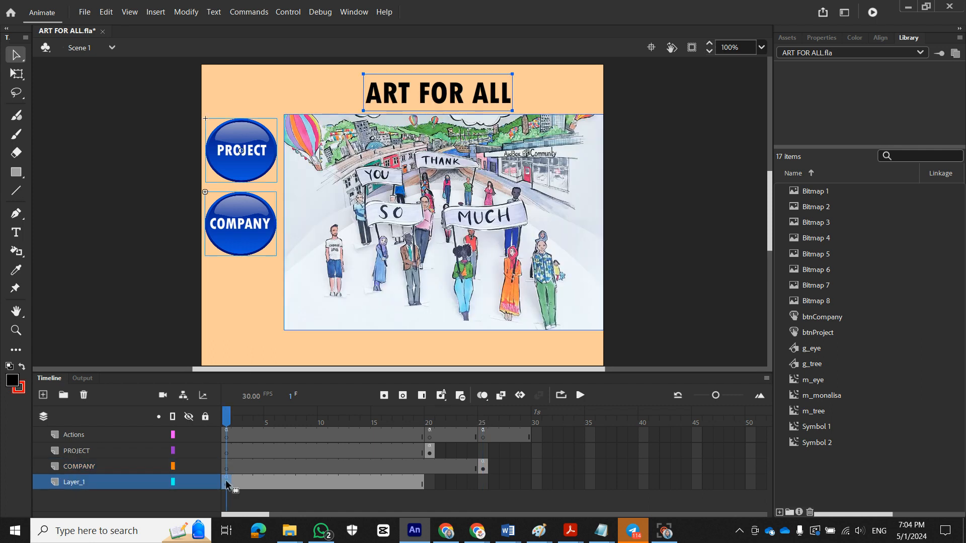
click(242, 249)
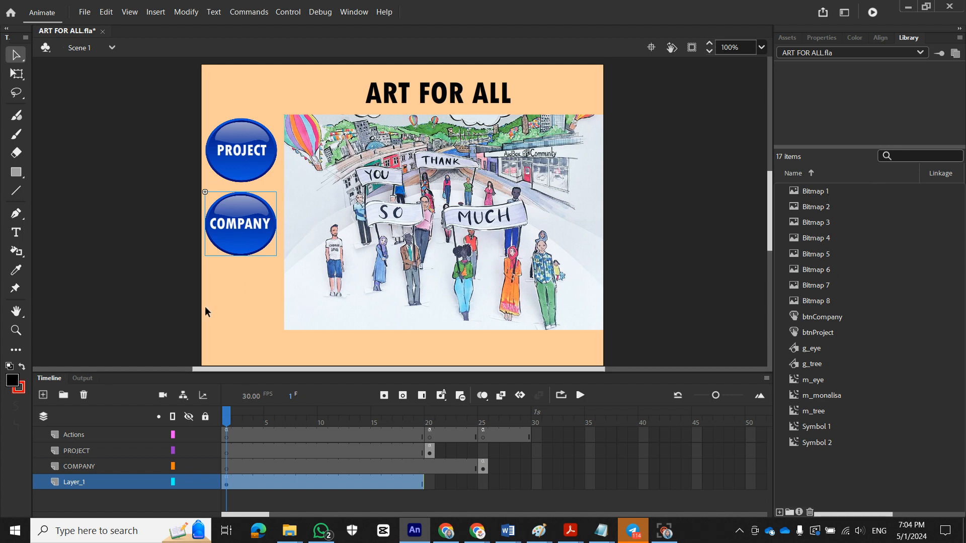
click(247, 146)
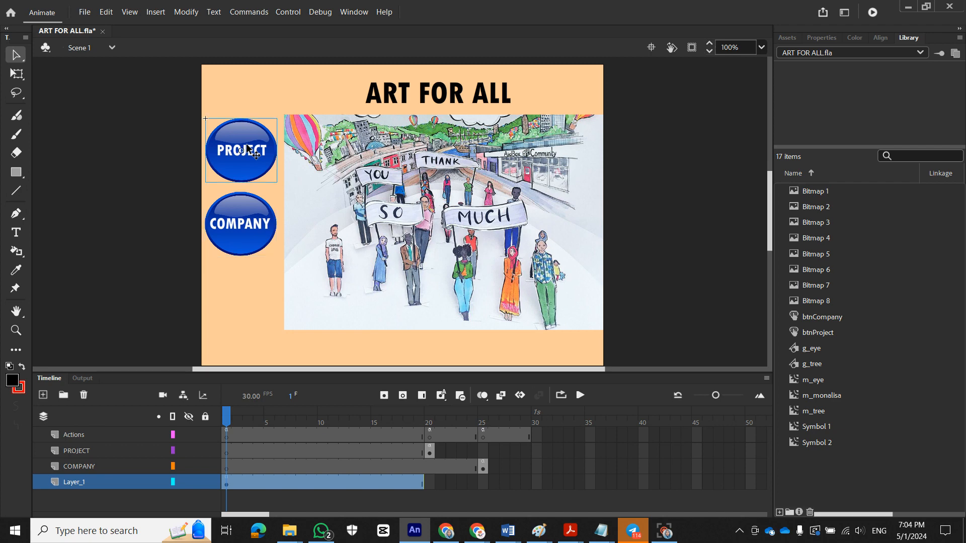
click(241, 241)
click(239, 173)
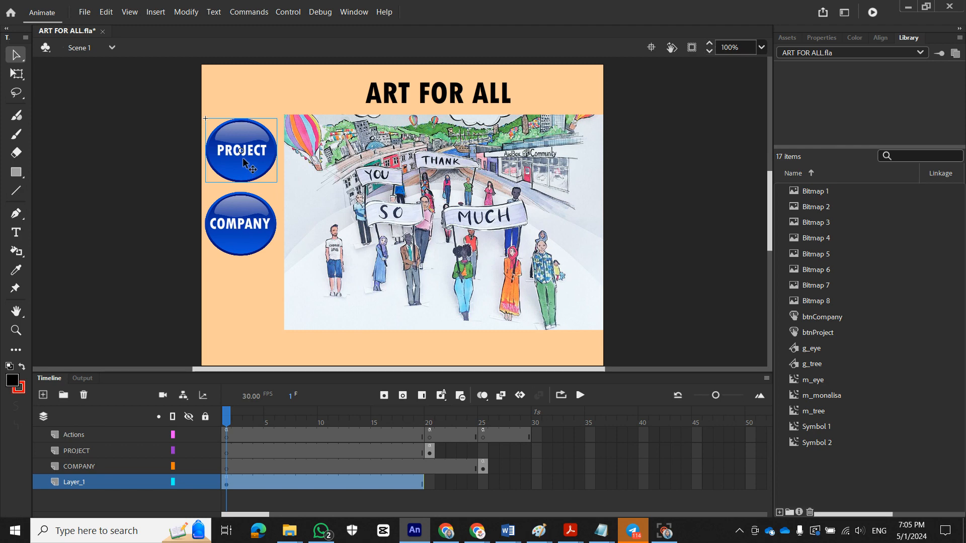
Step: Duplicate the btnCompany library symbol as a button named btnStory and place it on the stage below the COMPANY button
click(809, 316)
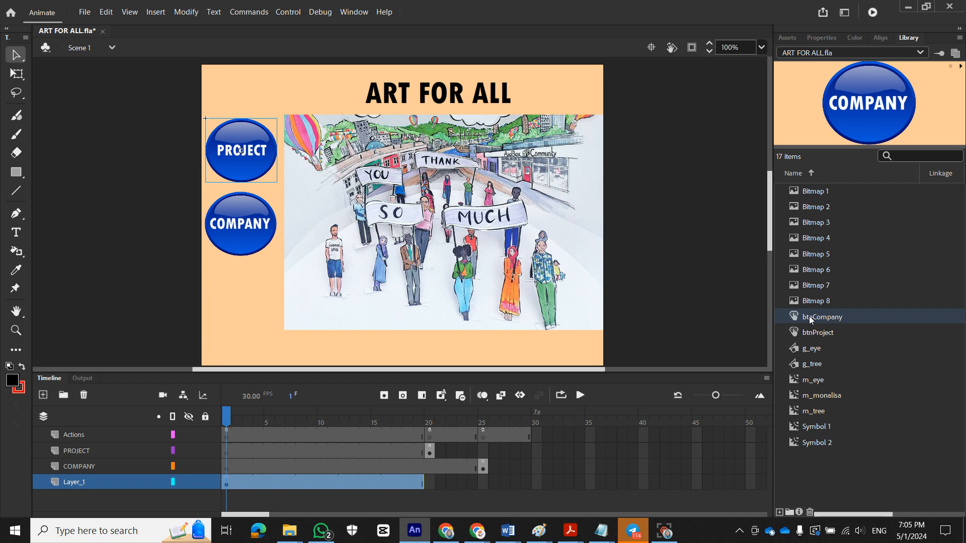
click(813, 332)
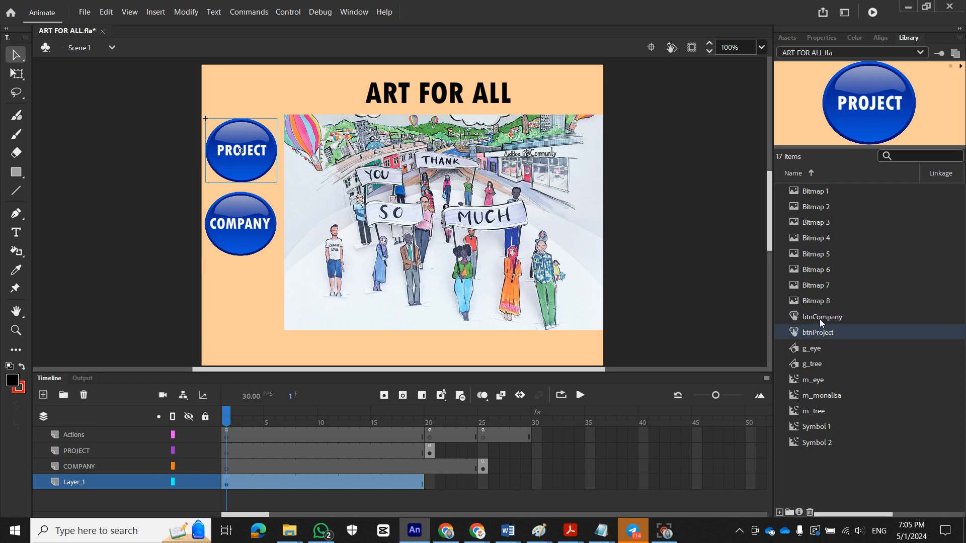
click(820, 322)
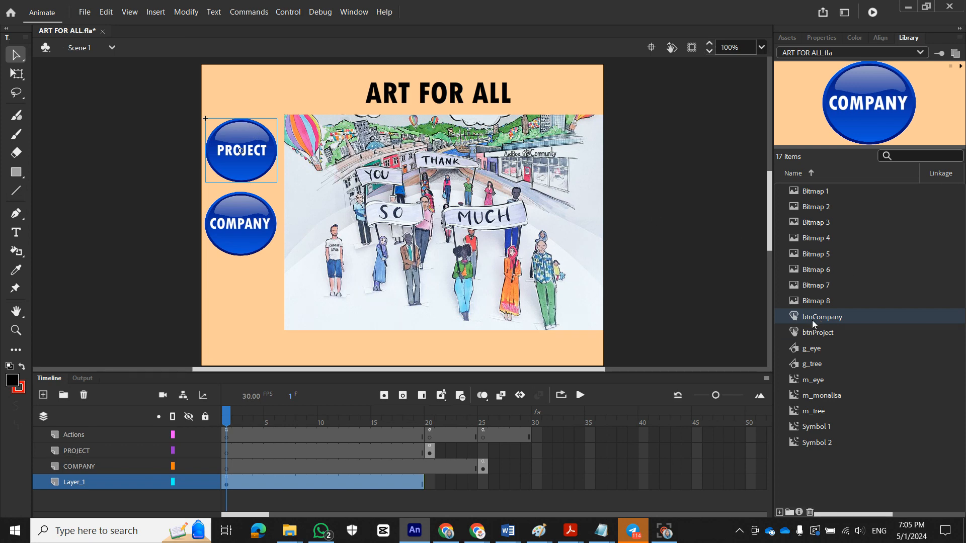
right_click(812, 320)
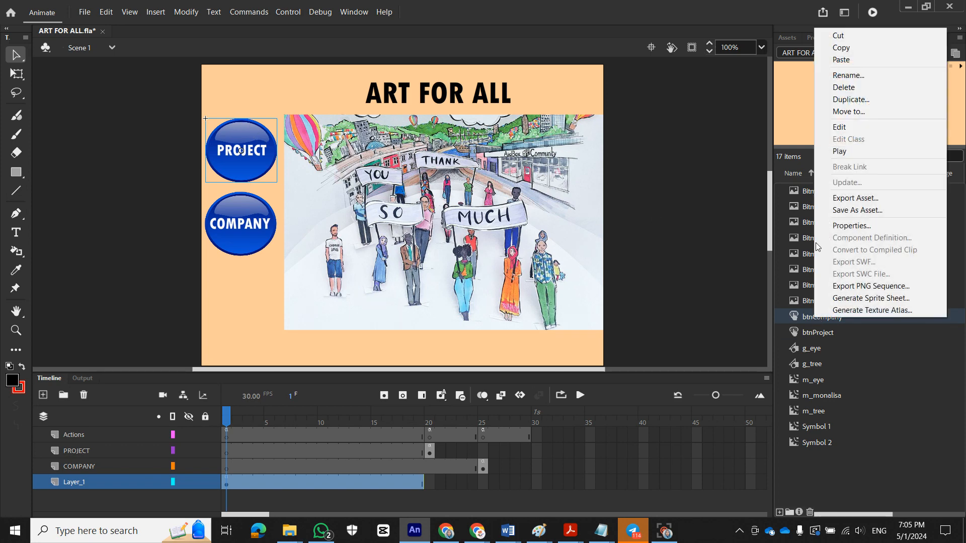
click(851, 99)
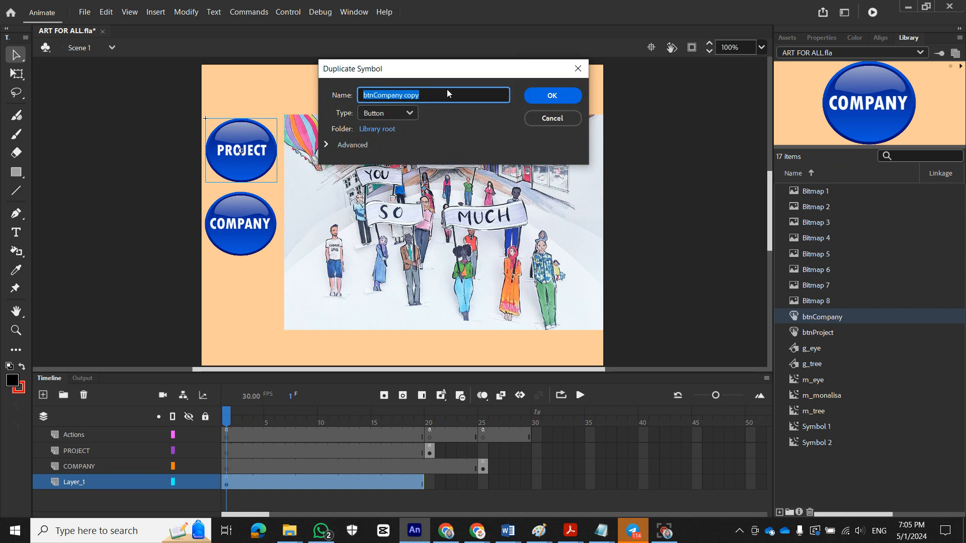
click(441, 94)
key(BackSpace)
key(BackSpace)
key(BackSpace)
key(BackSpace)
key(BackSpace)
key(BackSpace)
key(BackSpace)
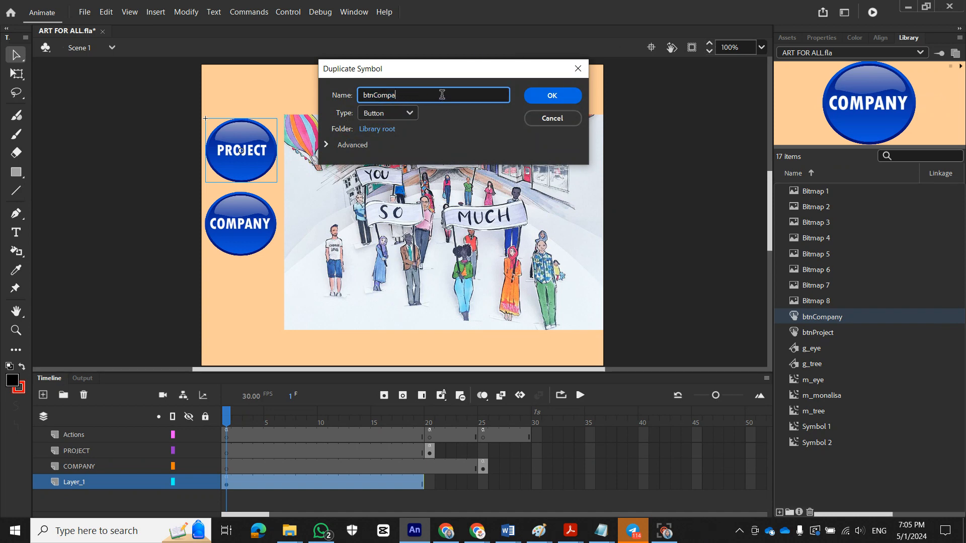
key(BackSpace)
key(BackSpace)
key(BackSpace)
key(BackSpace)
key(BackSpace)
text(Stor)
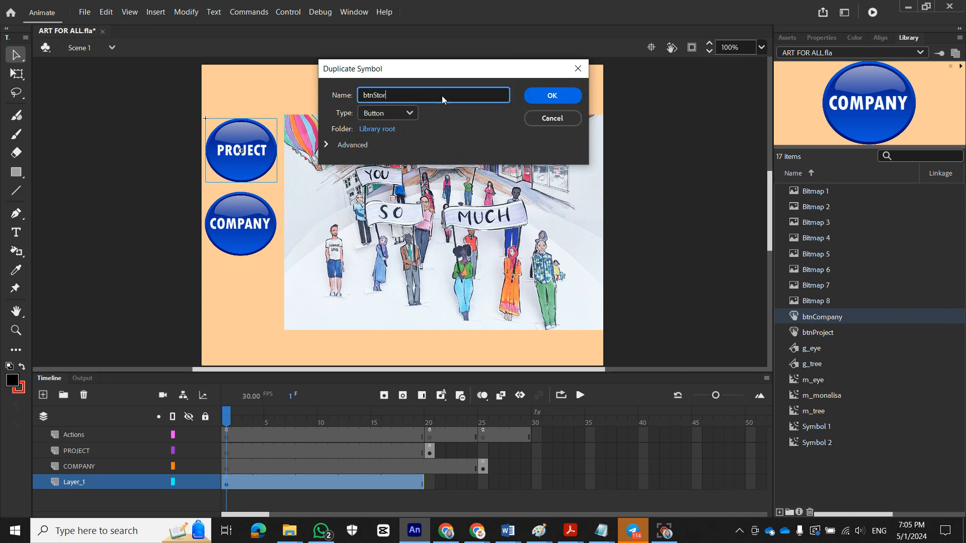
text(y)
click(570, 97)
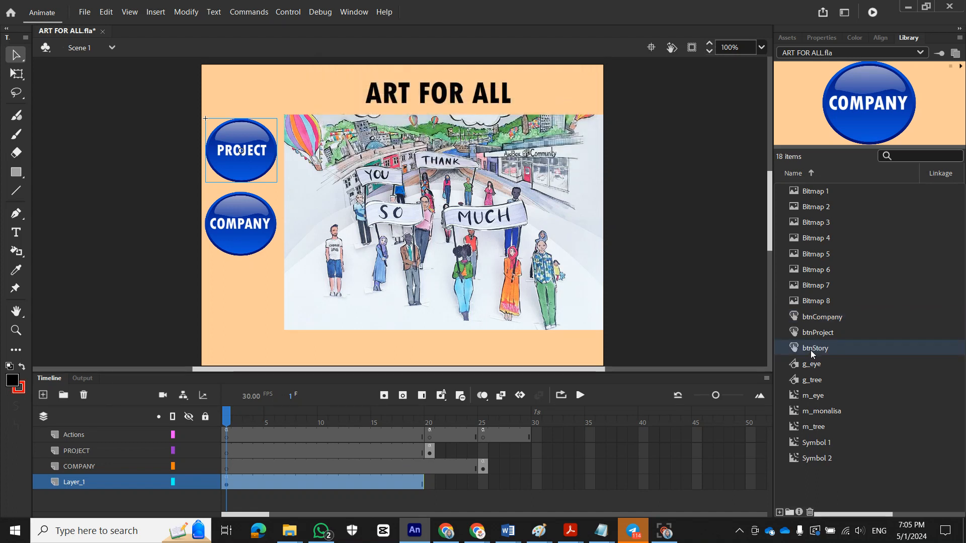
drag(813, 354, 245, 295)
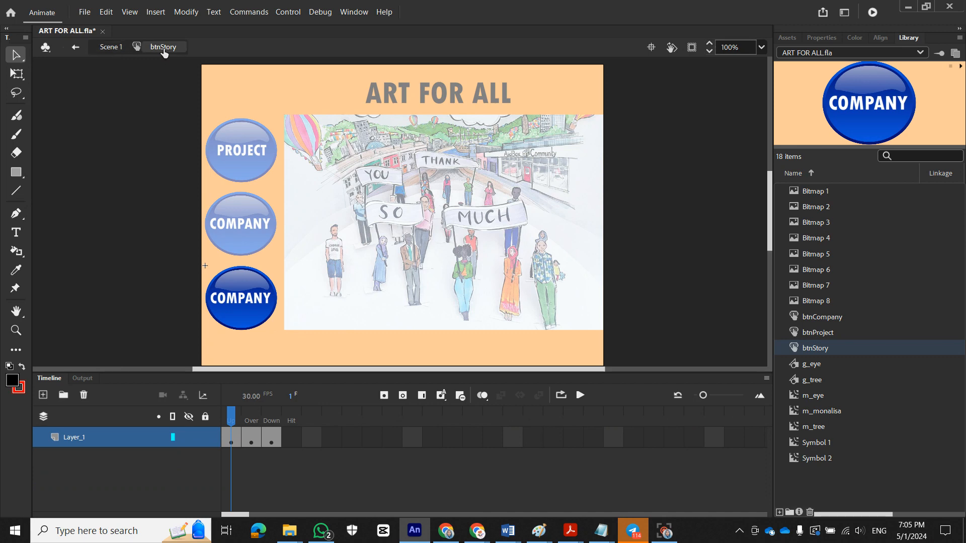
Step: Change the label in the Up state of btnStory to STORY and center it on the blue circle
double_click(244, 298)
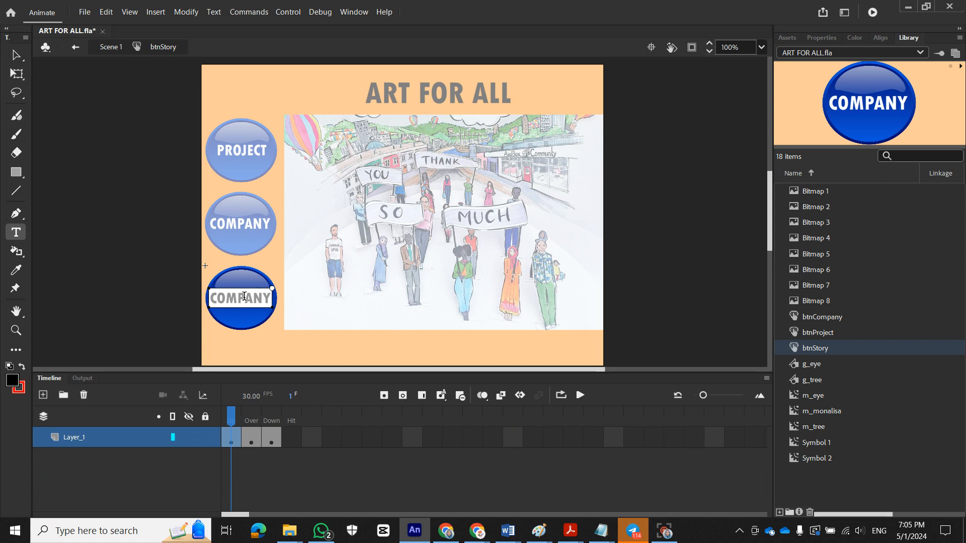
double_click(244, 297)
key(BackSpace)
text(SO)
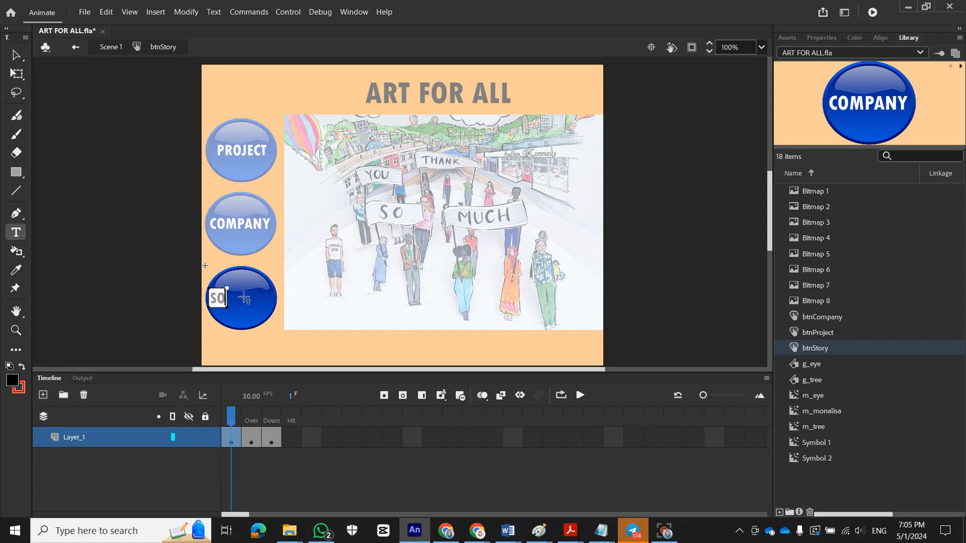
text(TR)
key(BackSpace)
key(BackSpace)
key(BackSpace)
text(TORY)
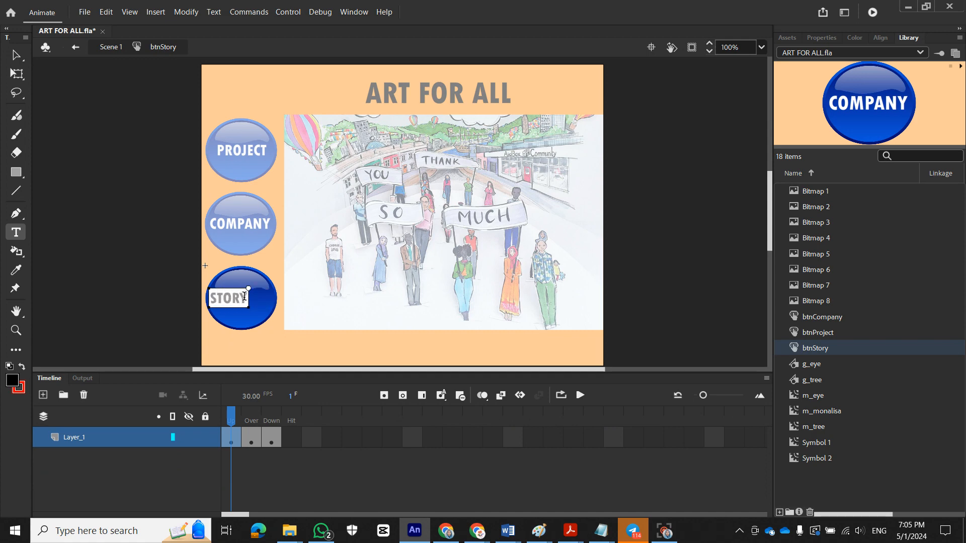
click(119, 272)
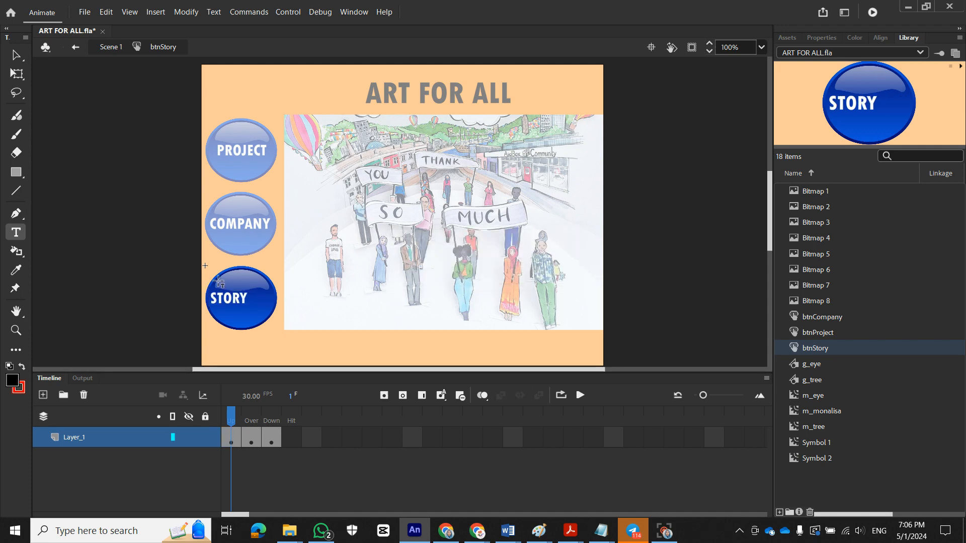
click(16, 55)
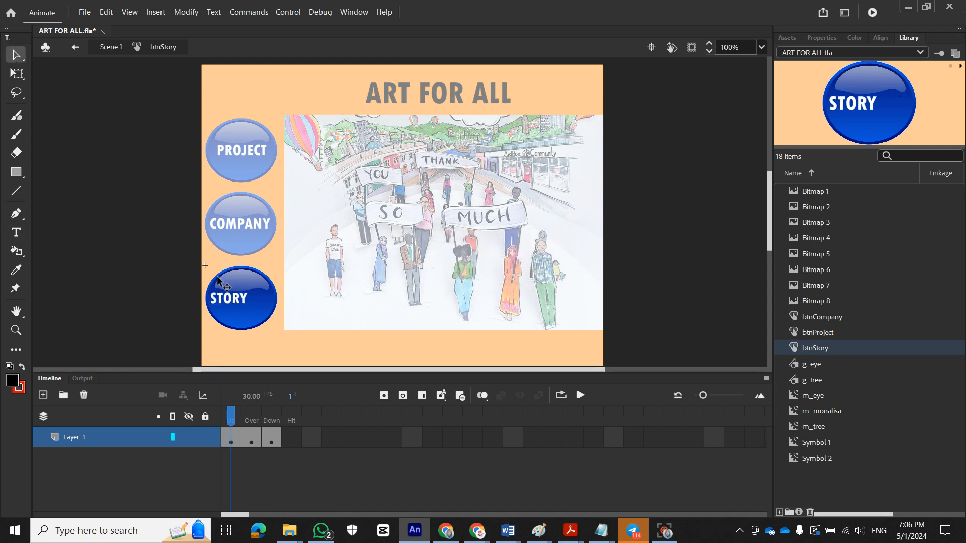
drag(233, 298, 245, 298)
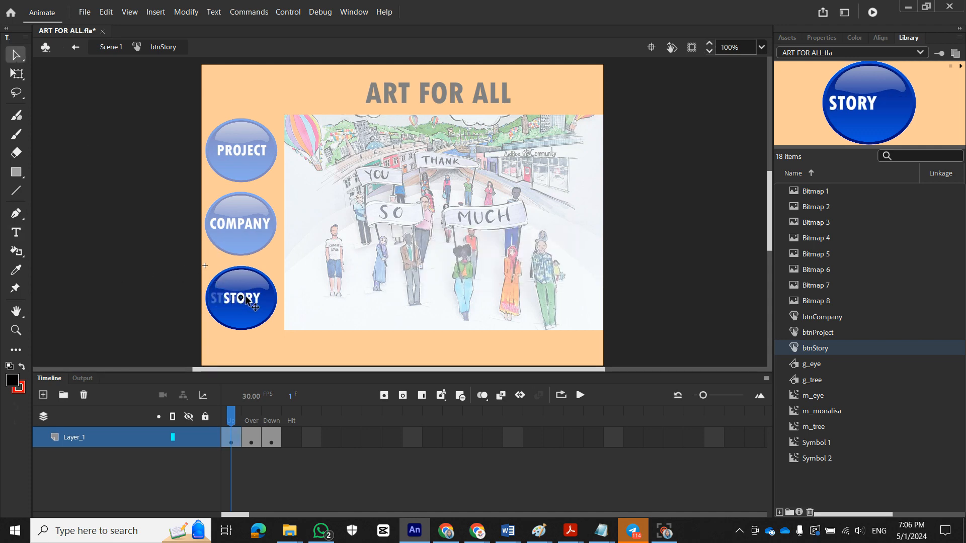
Step: Change the label in the Over state of btnStory to STORY and center it on the blue circle
click(252, 437)
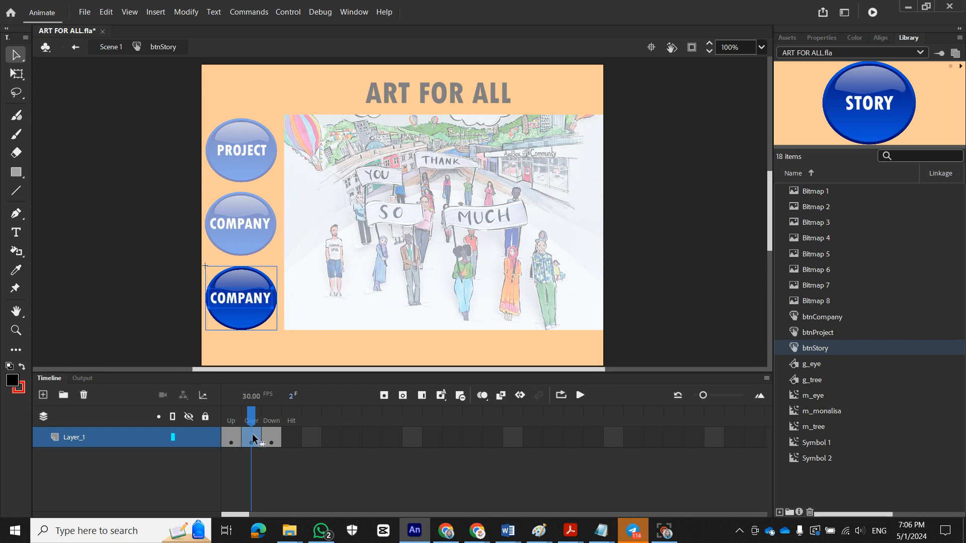
double_click(250, 299)
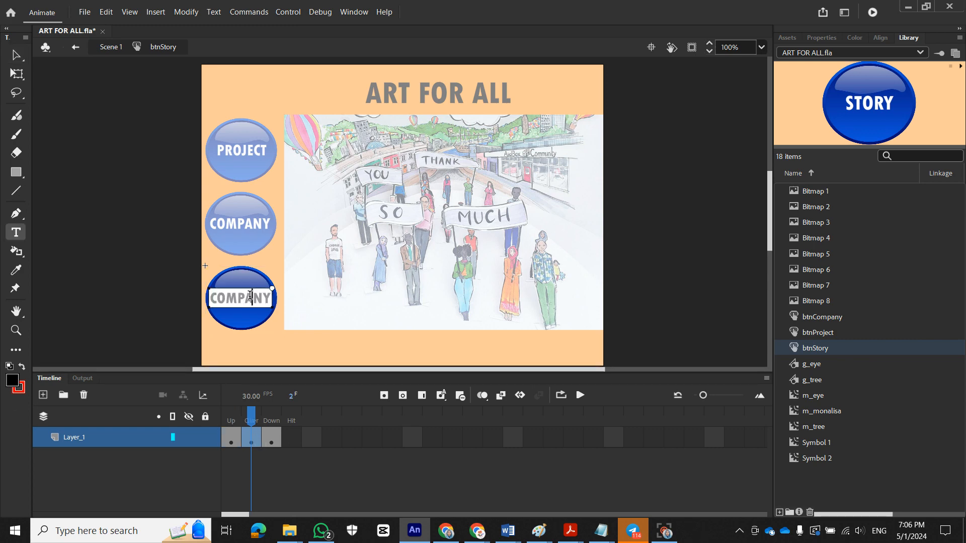
text(STORY)
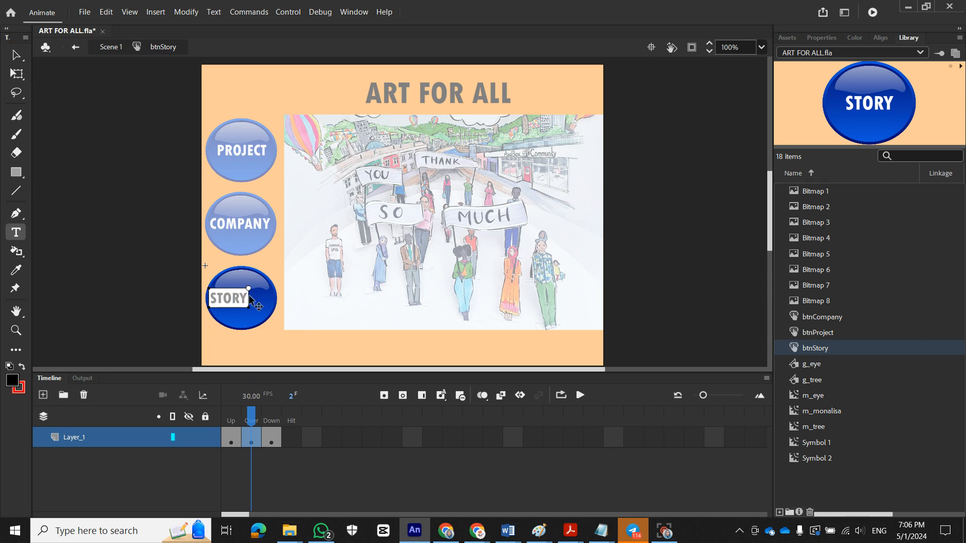
click(17, 55)
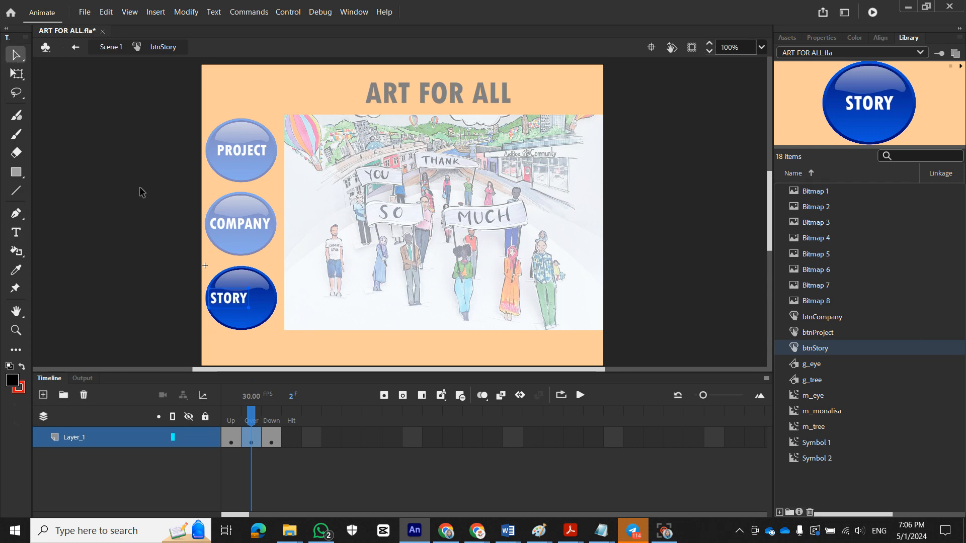
drag(240, 308, 253, 308)
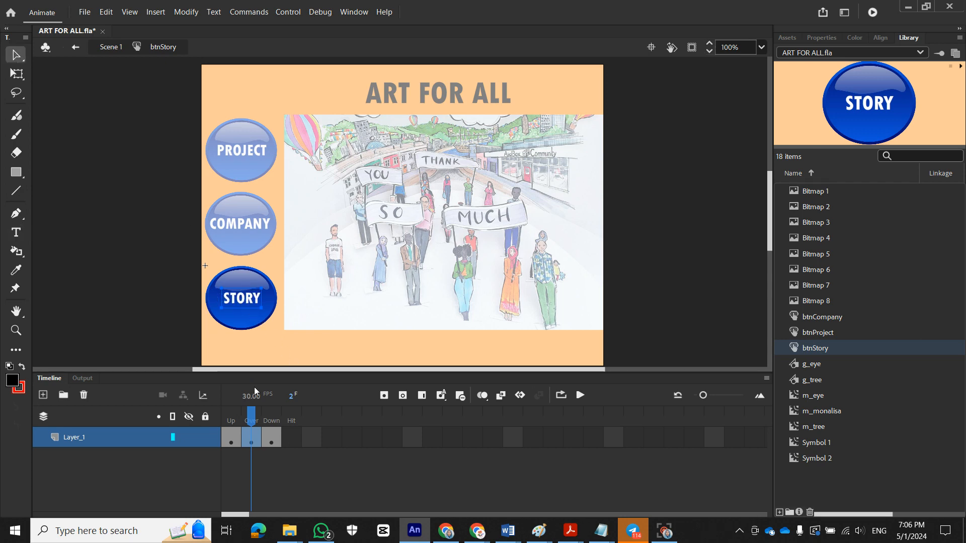
Step: Change the label in the Down state of btnStory to STORY and return to Scene 1
click(267, 440)
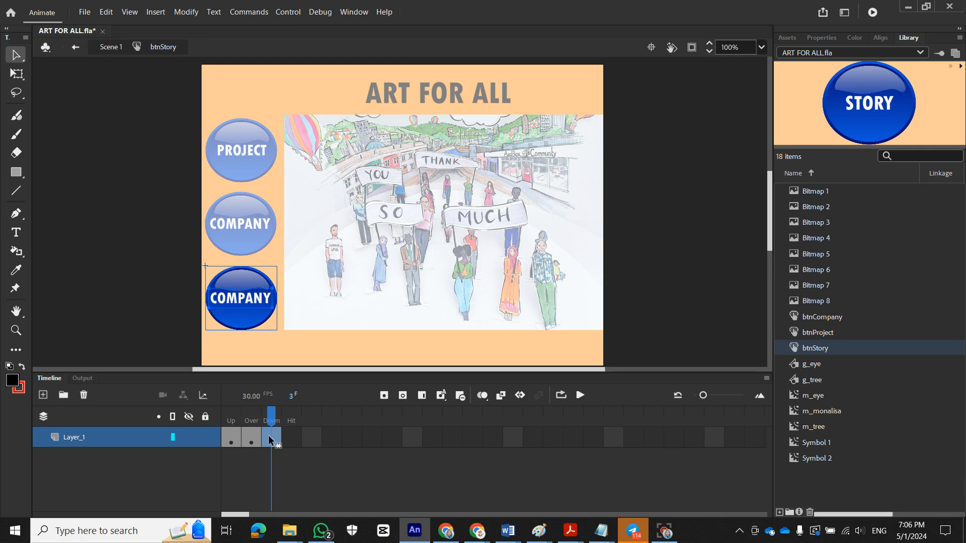
double_click(244, 297)
key(ctrl+a)
text(SOTRY)
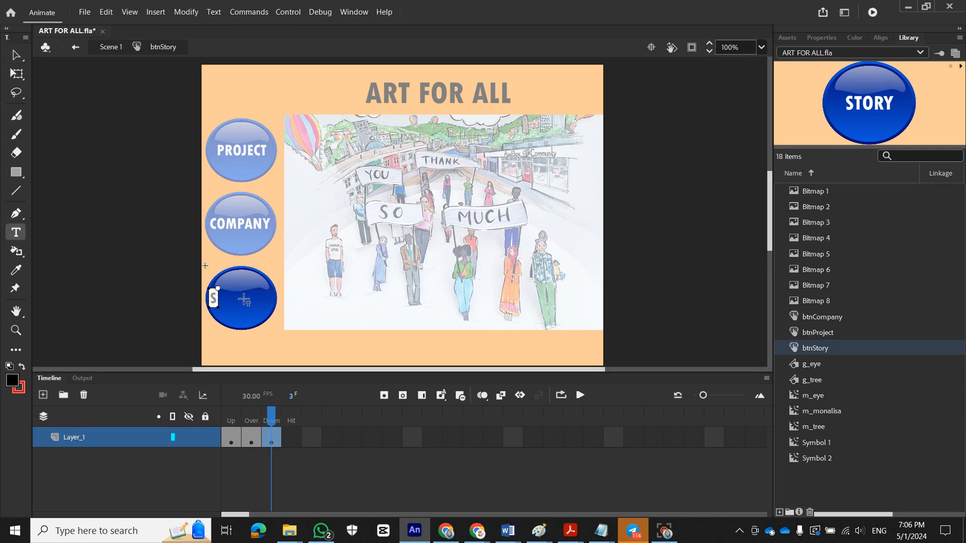
key(BackSpace)
key(BackSpace)
key(BackSpace)
key(BackSpace)
text(TORY)
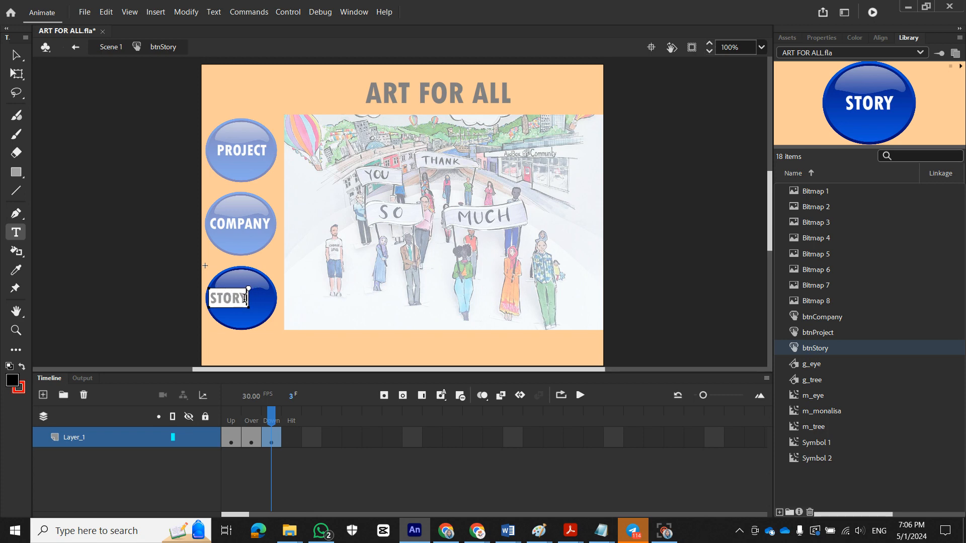
click(16, 54)
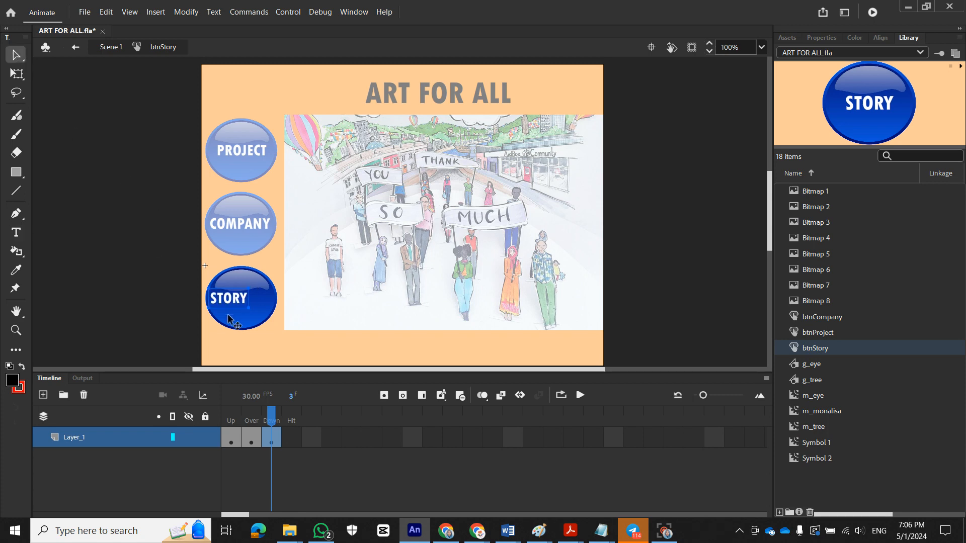
click(103, 47)
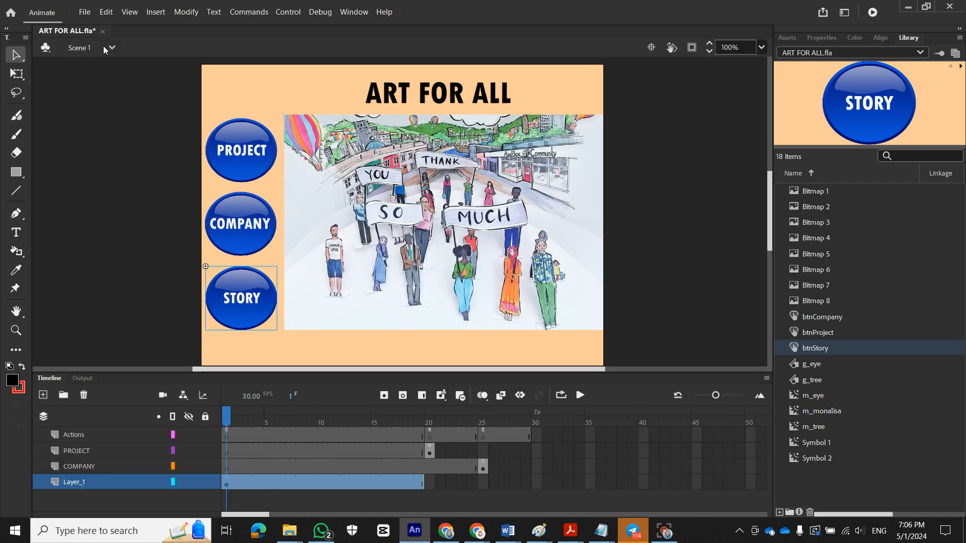
Step: Name the STORY button instance on the first page btn_story and check the instance names of the PROJECT and COMPANY buttons
click(161, 280)
click(226, 485)
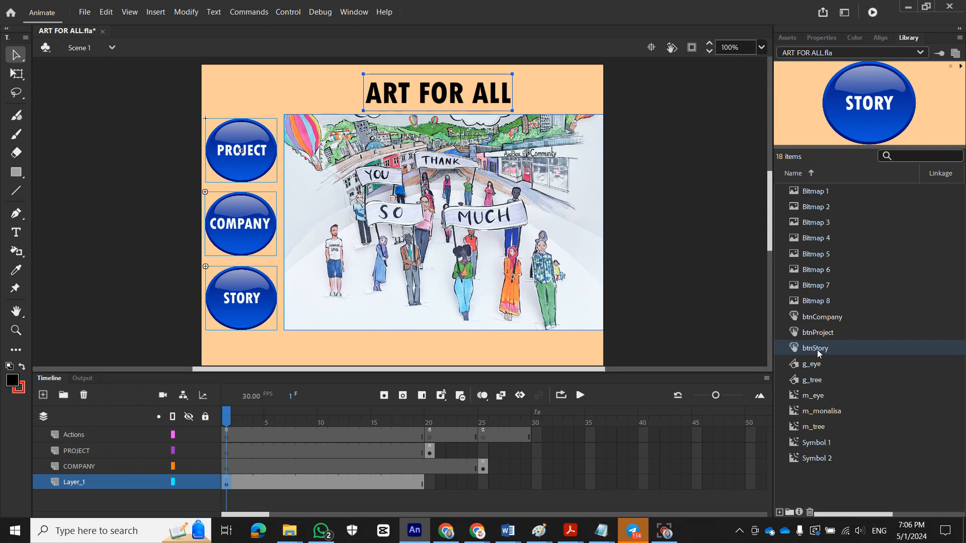
click(821, 38)
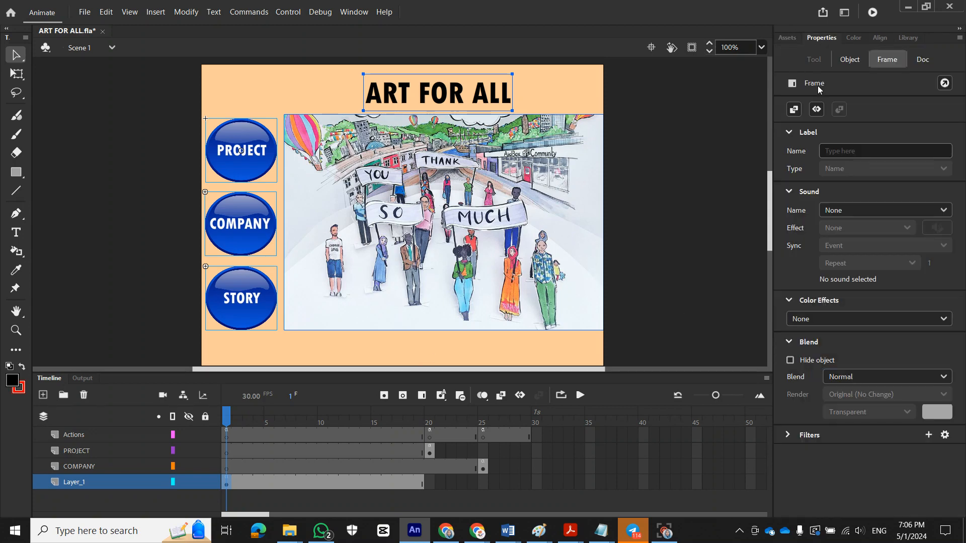
click(144, 334)
click(231, 312)
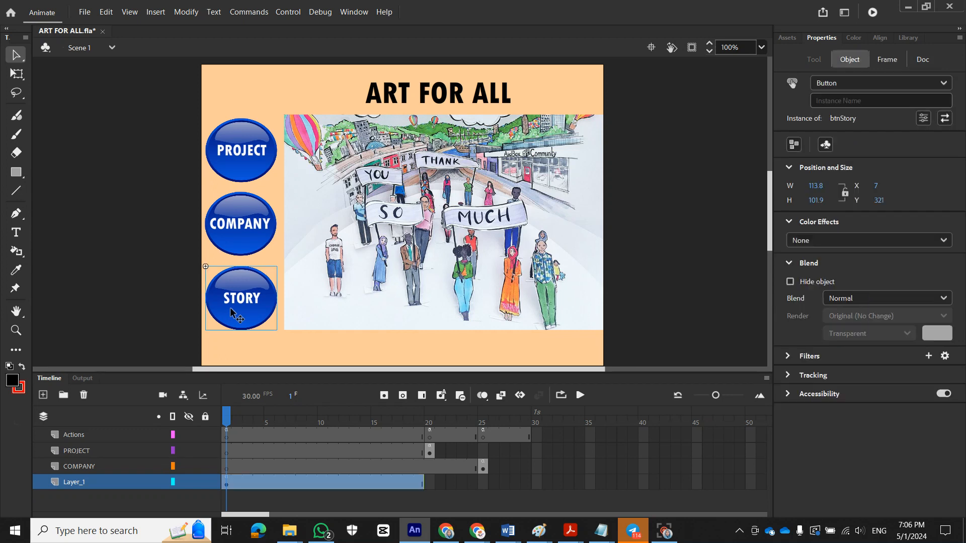
click(830, 100)
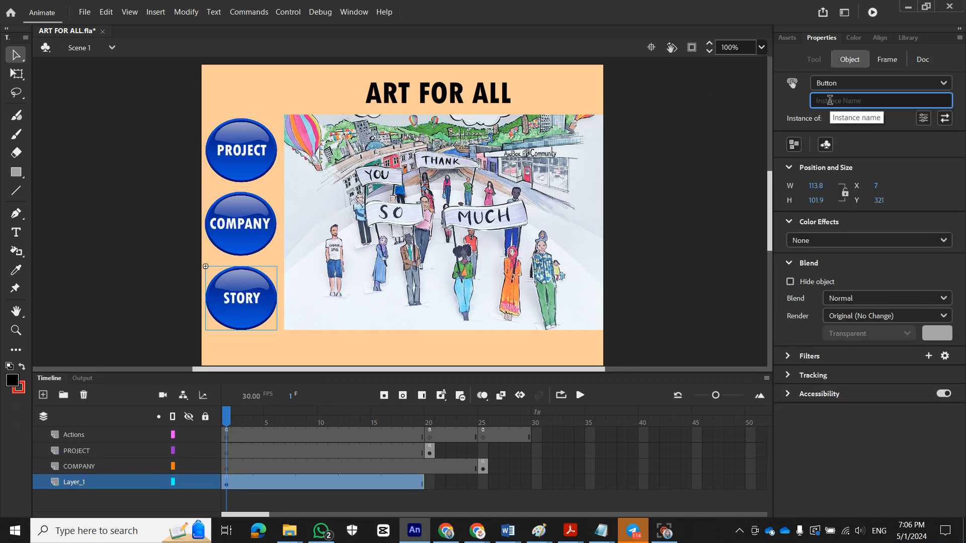
text(btn_story)
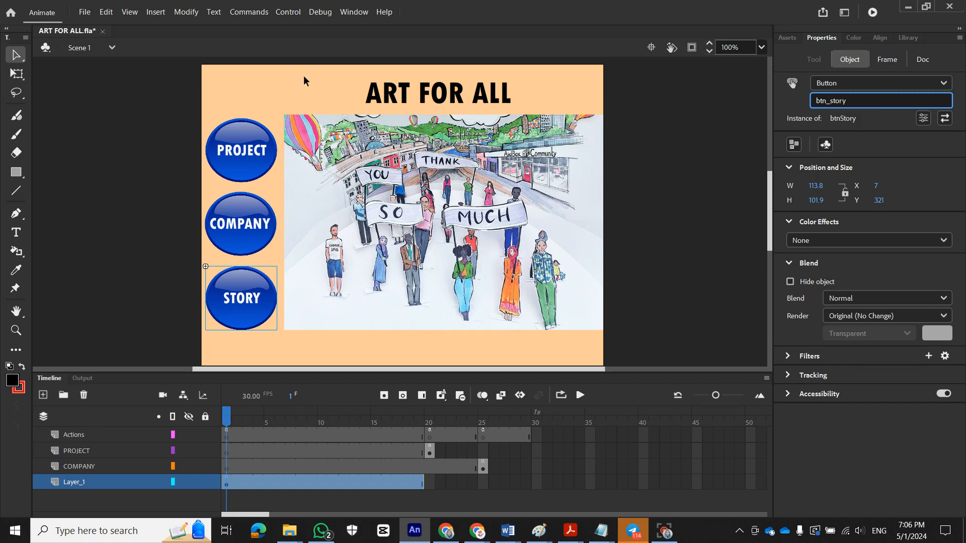
click(237, 170)
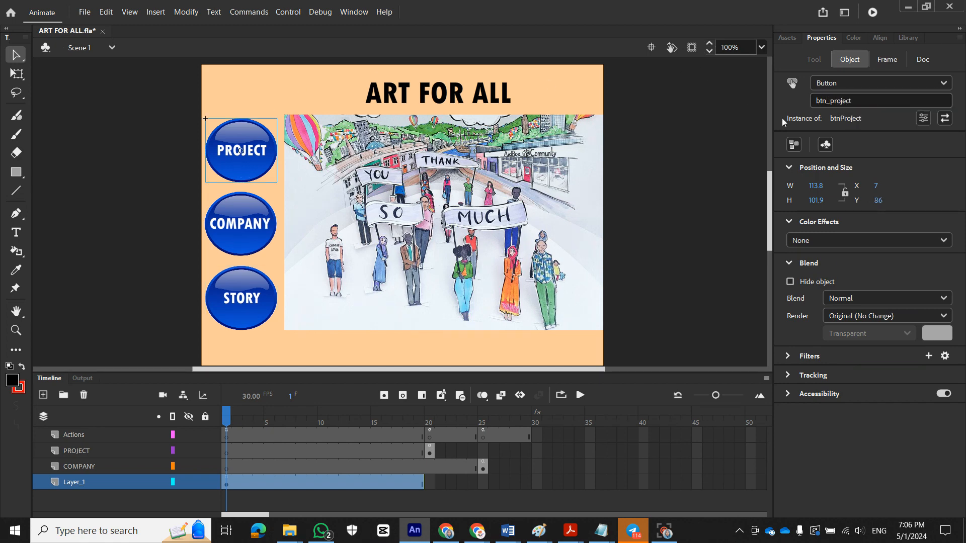
click(243, 212)
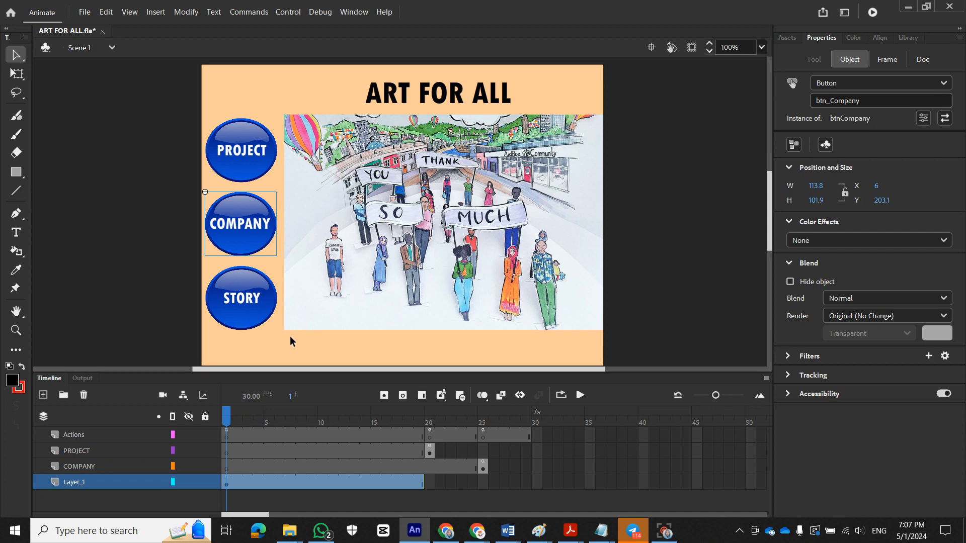
Step: Place btnStory below the COMPANY button at frame 20 of the PROJECT layer and at frame 25 of the COMPANY layer
click(226, 486)
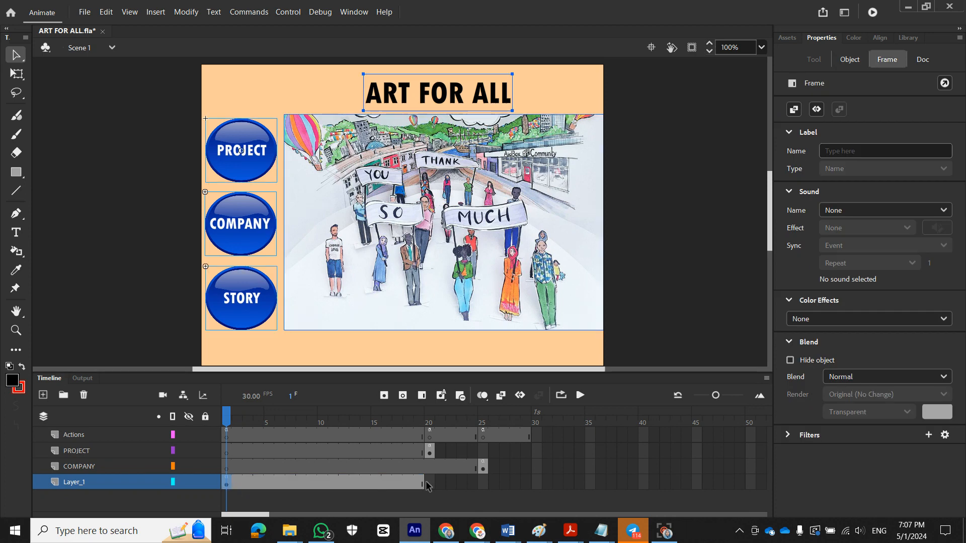
click(430, 451)
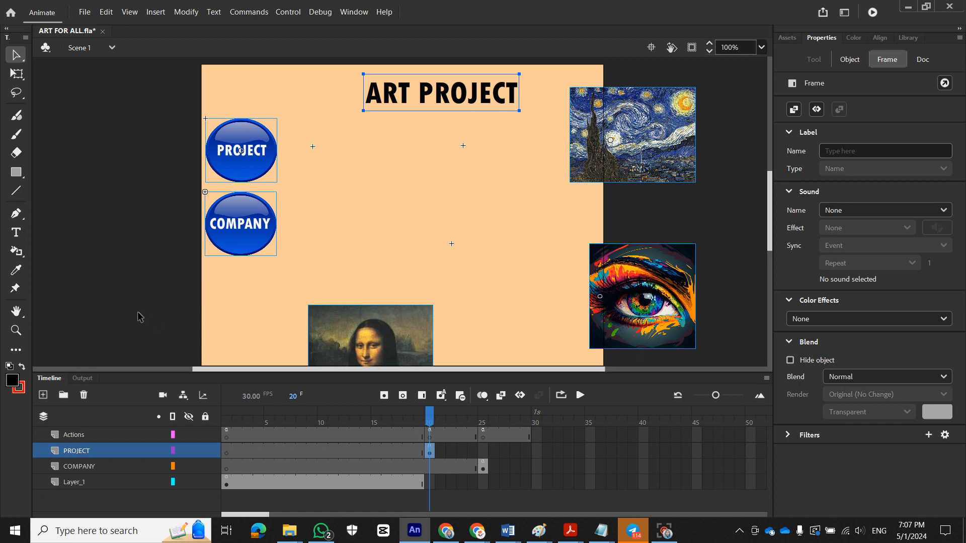
click(225, 304)
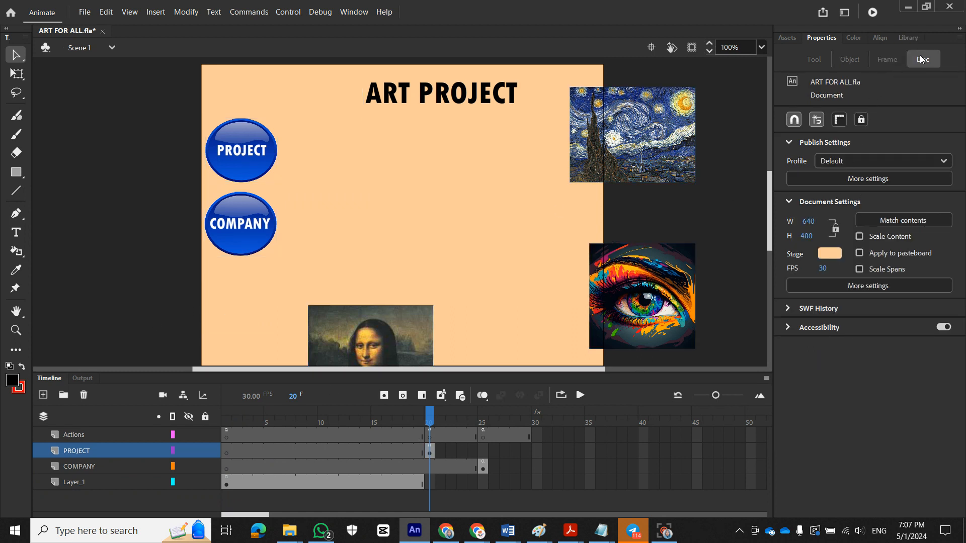
click(914, 37)
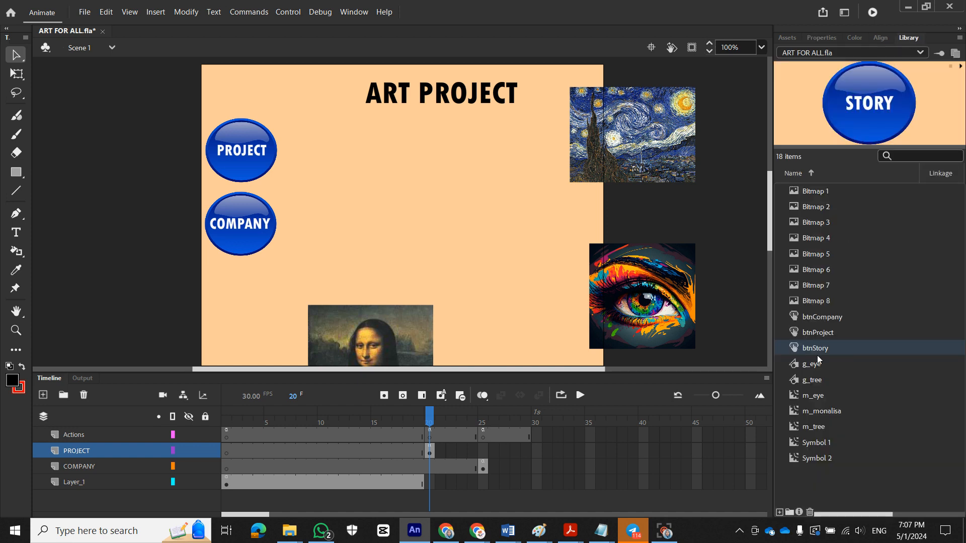
drag(816, 350, 248, 300)
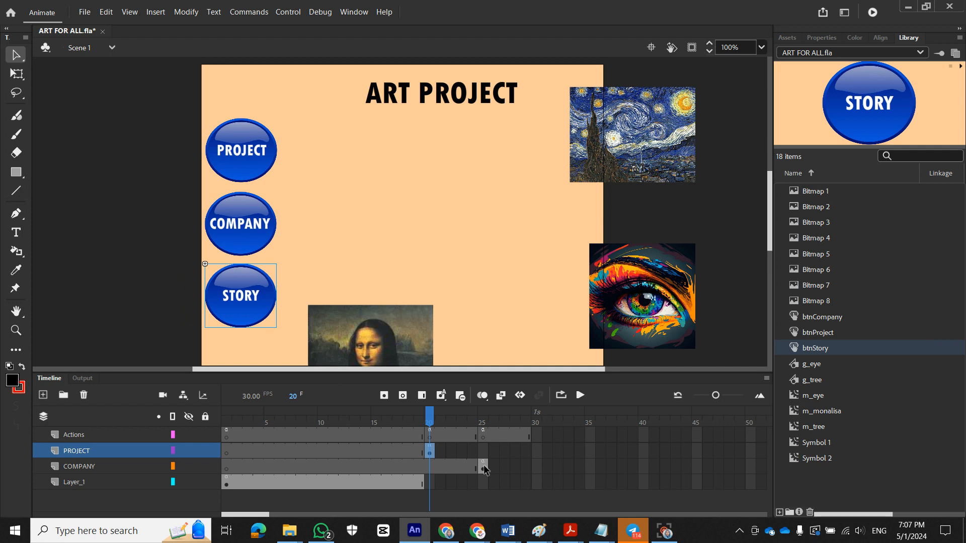
click(484, 464)
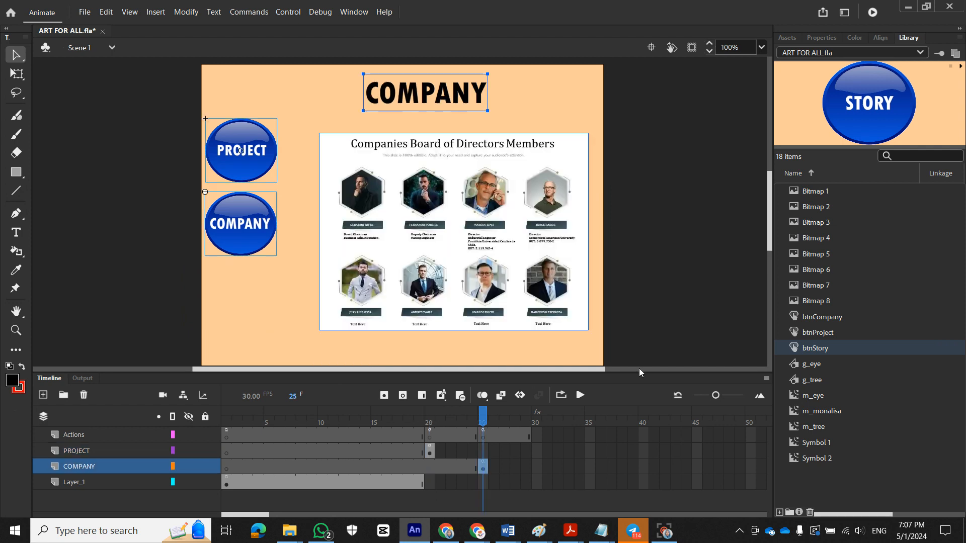
drag(810, 352, 242, 301)
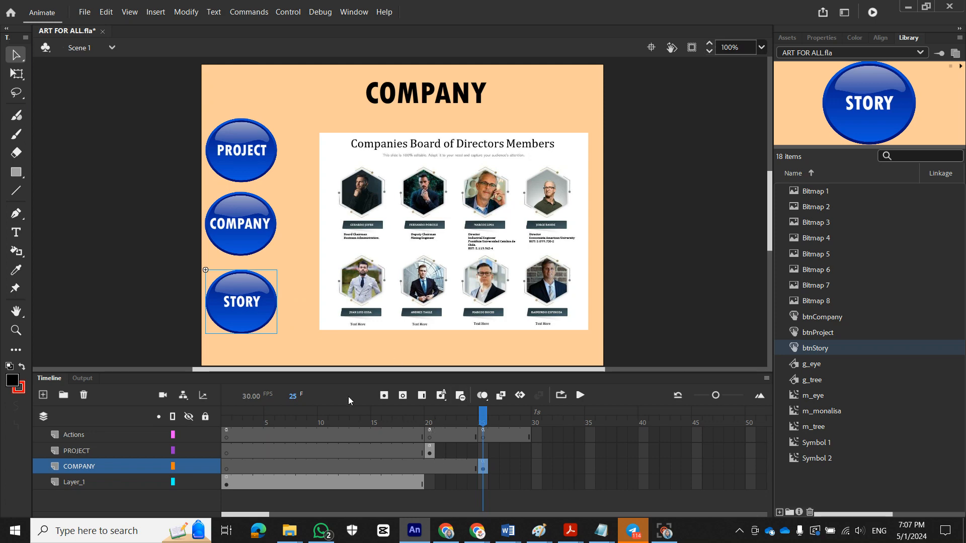
Step: Try to raise the STORY button at frame 25 to match its position on the first page
click(226, 483)
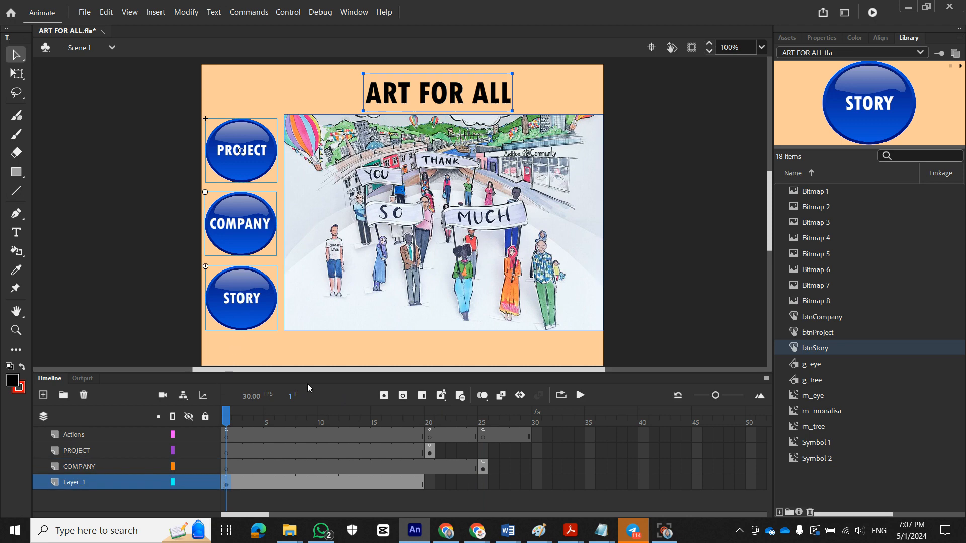
click(483, 469)
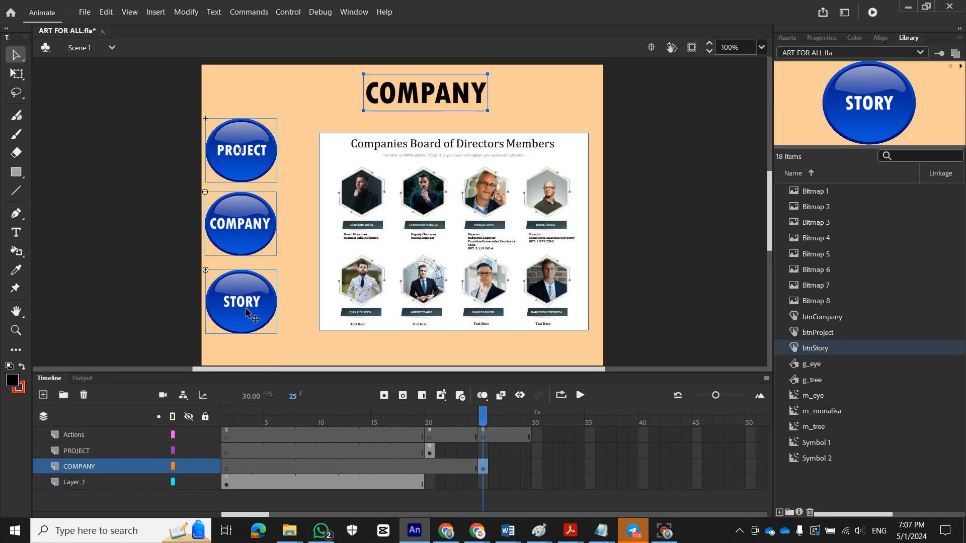
drag(247, 313, 247, 302)
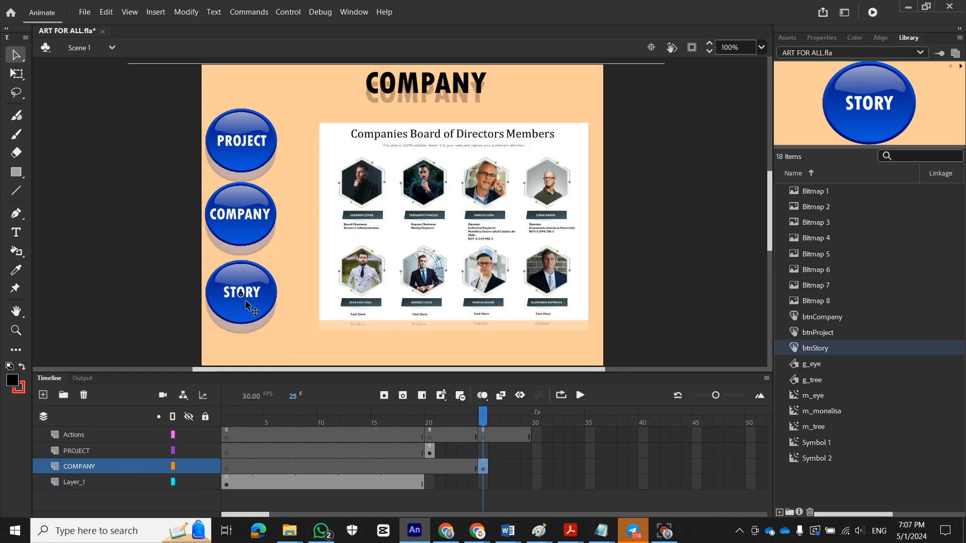
click(172, 312)
drag(248, 298, 248, 293)
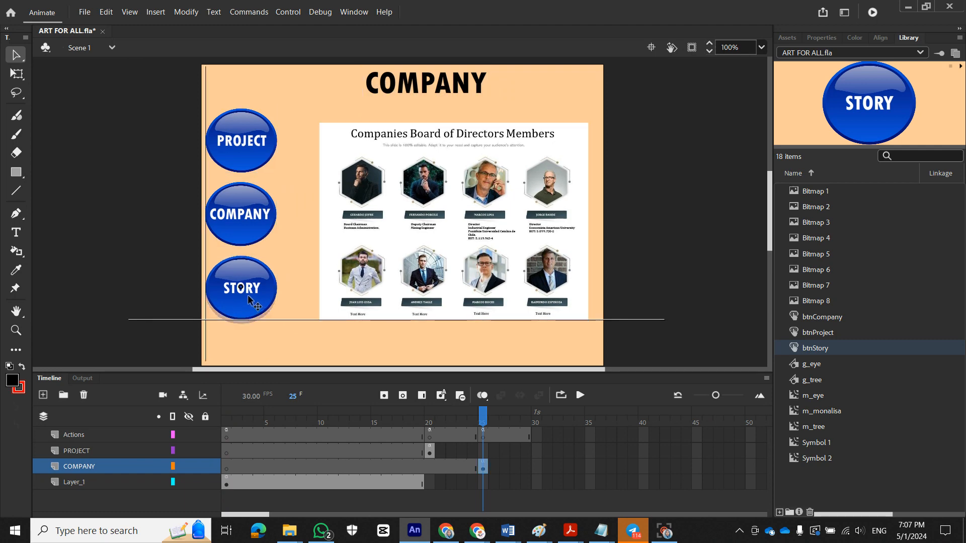
Step: Compare the position of the navigation buttons across the pages at frames 1, 20 and 25
click(429, 451)
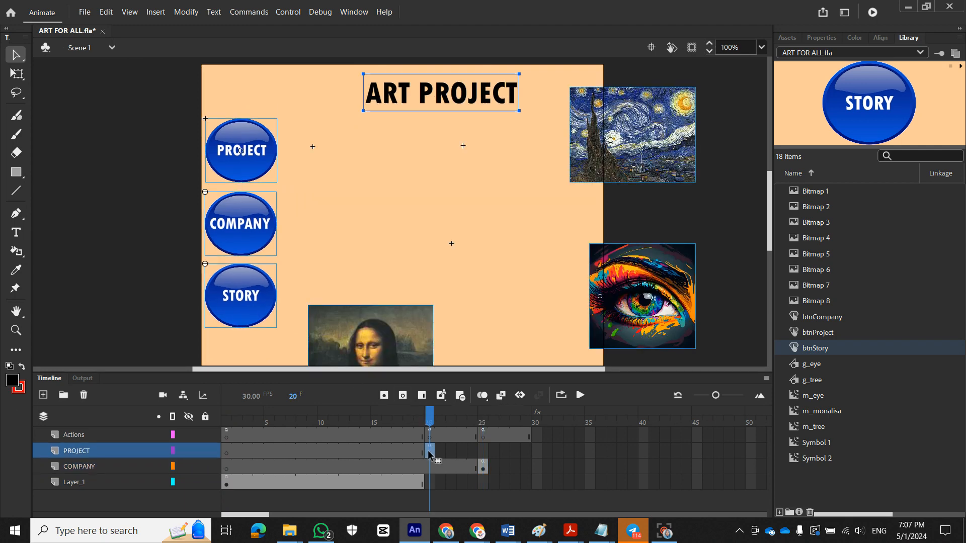
click(127, 292)
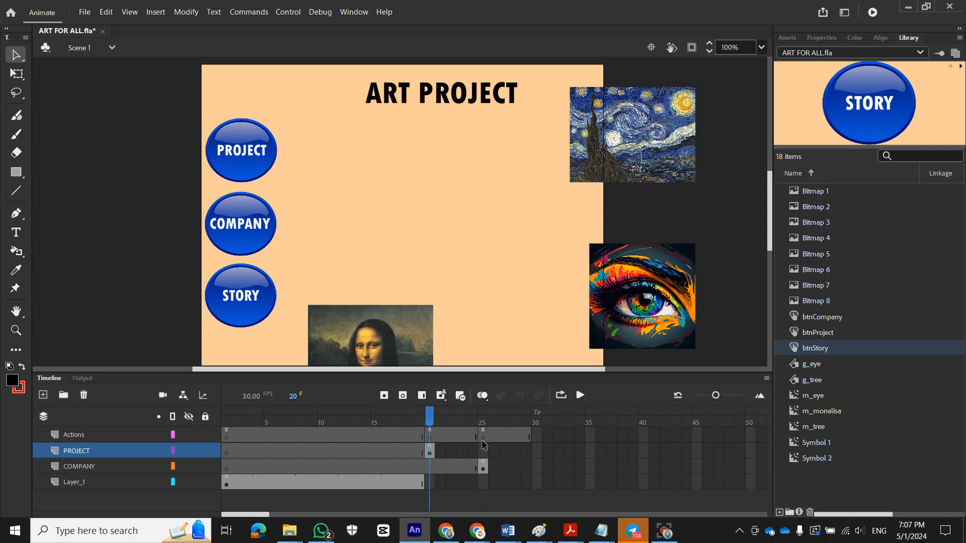
click(482, 467)
click(430, 452)
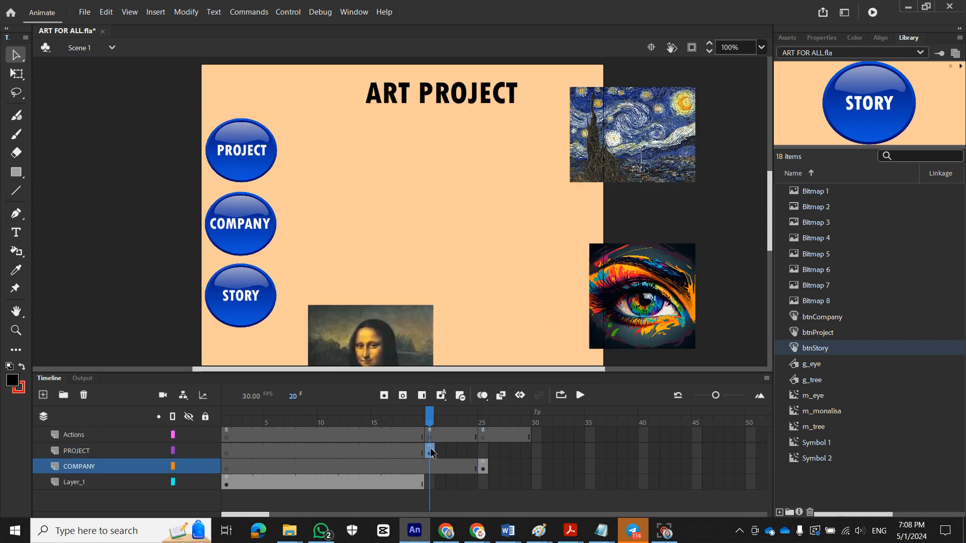
click(227, 484)
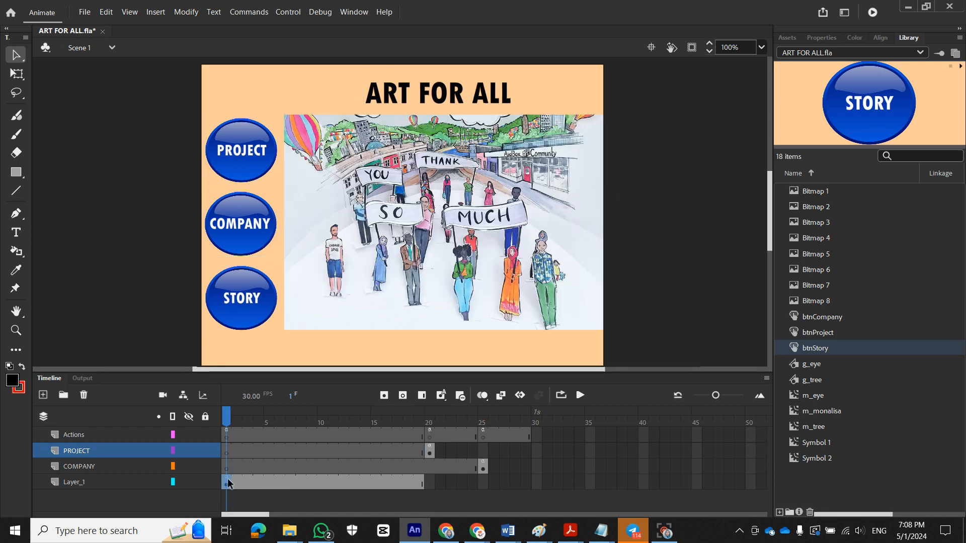
click(482, 467)
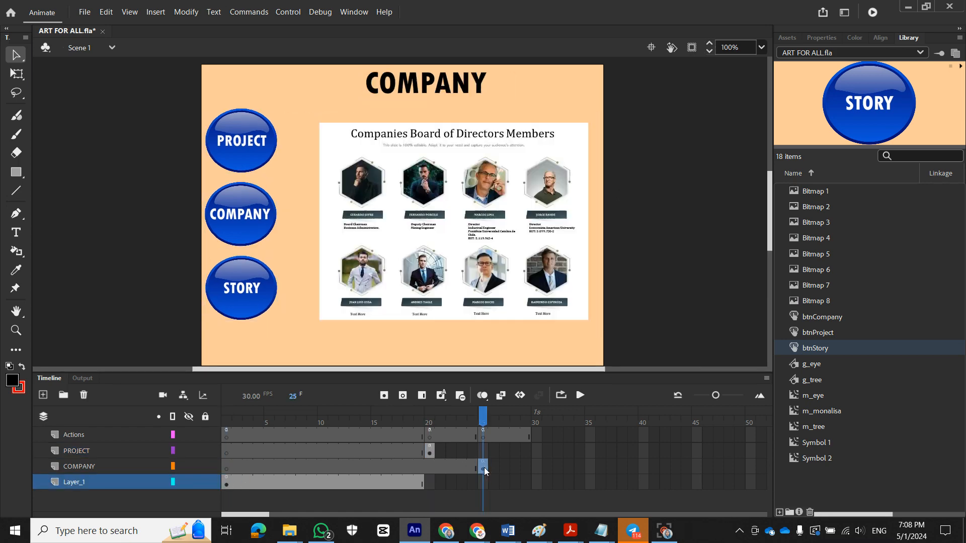
Step: Step back through the last two actions and recheck the button placement on the pages at frames 20 and 25
key(ctrl+z)
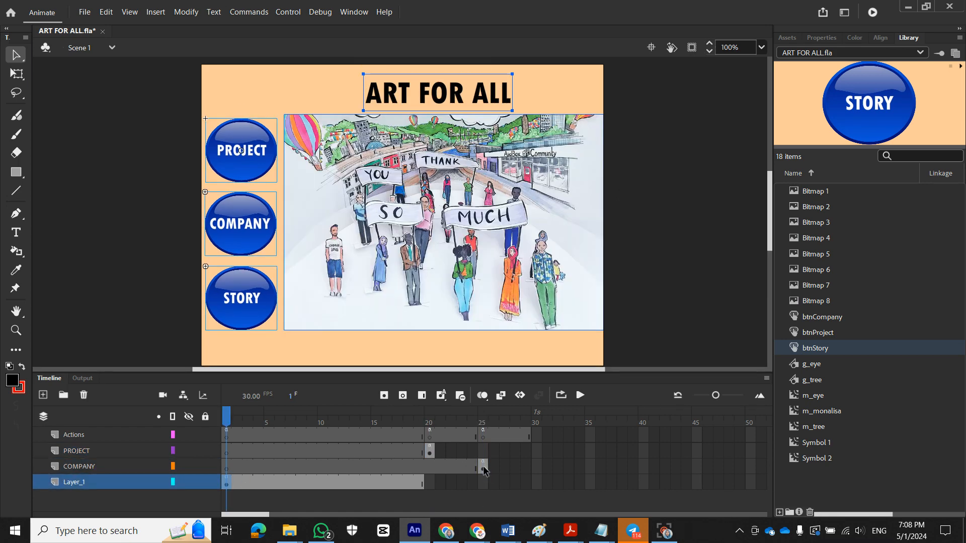
key(ctrl+z)
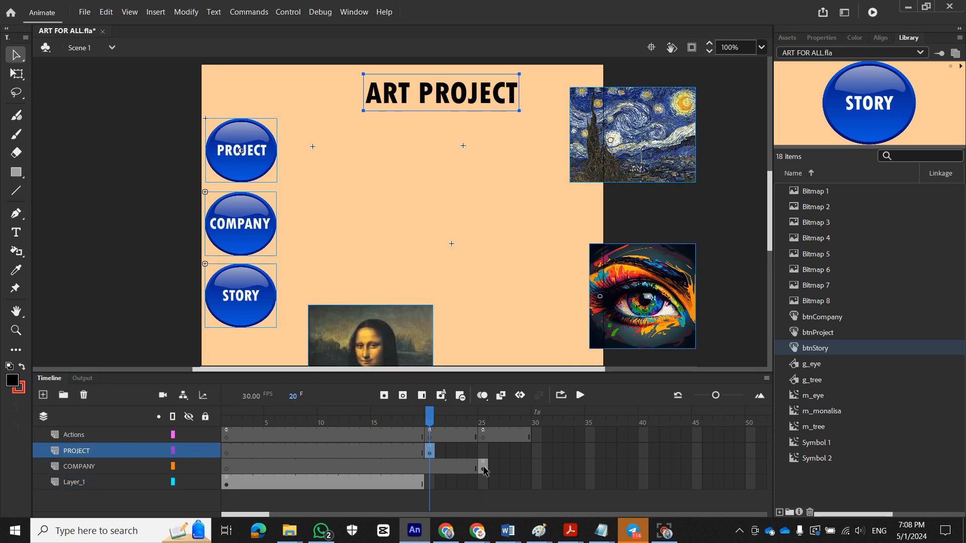
click(483, 469)
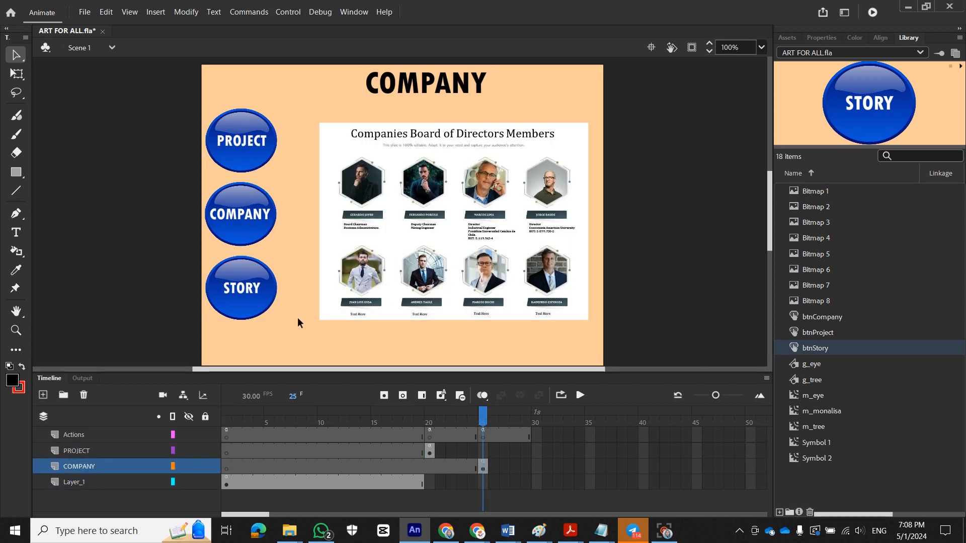
key(ctrl+a)
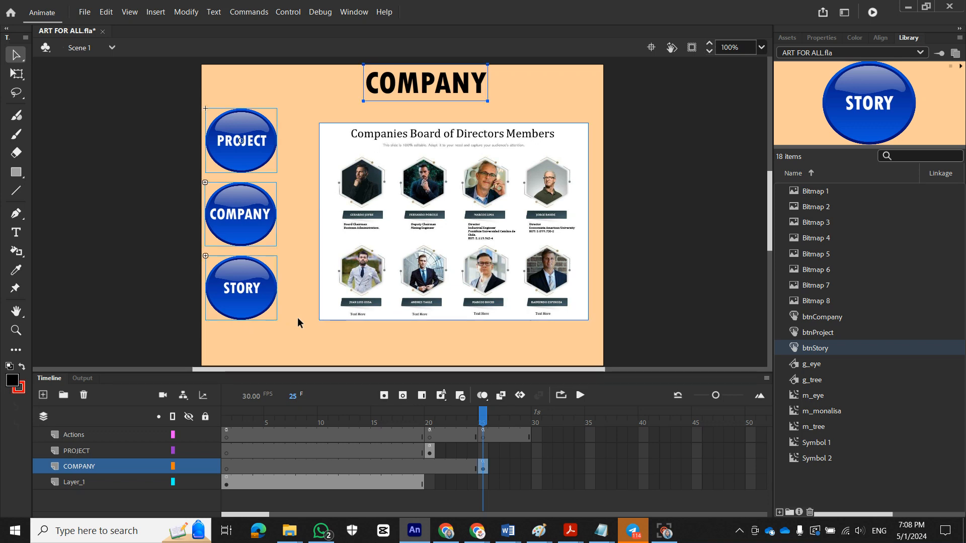
click(429, 451)
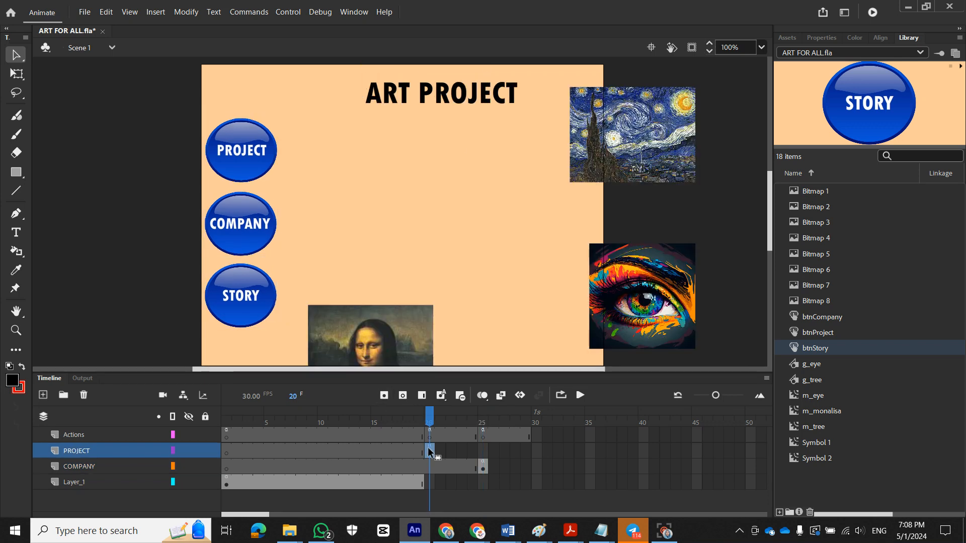
click(483, 467)
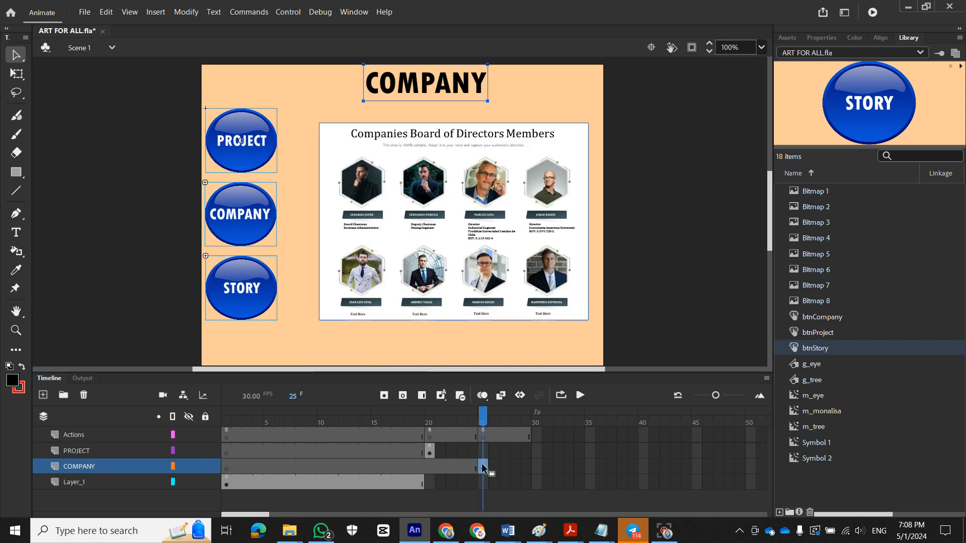
click(237, 351)
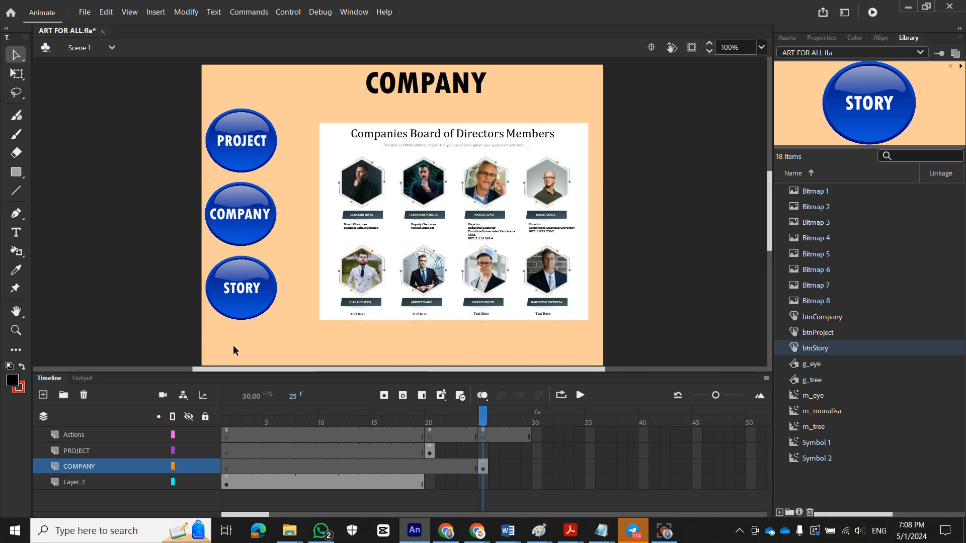
Step: Add a new layer above the COMPANY layer and name it STORY
click(42, 396)
double_click(80, 466)
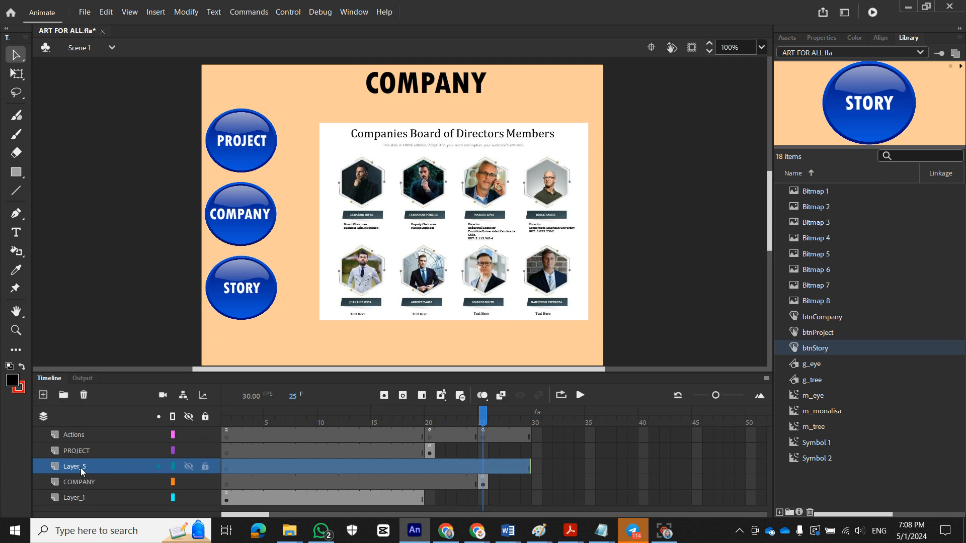
text(STORY)
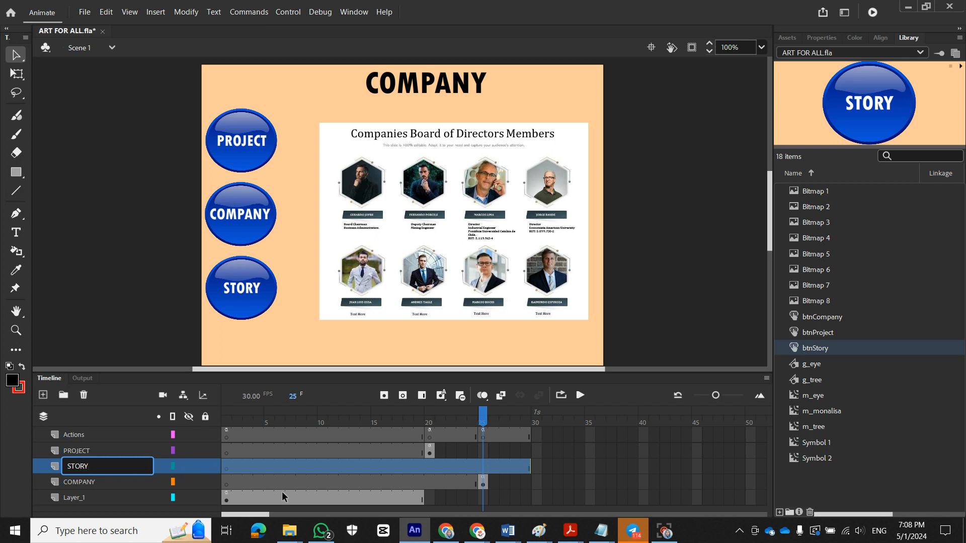
key(Return)
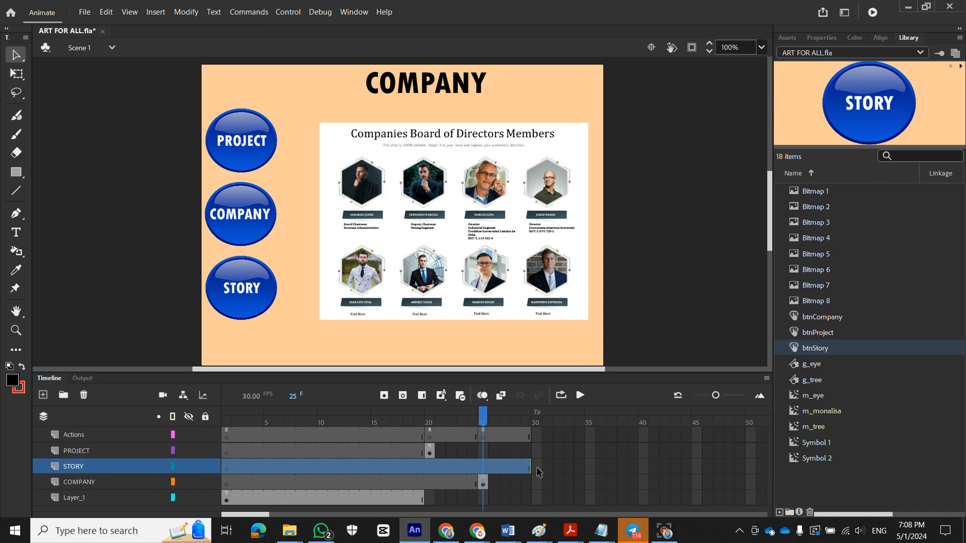
Step: Examine frame 30 of the STORY layer and compare the layouts of the pages at frames 1, 20 and 25
click(536, 467)
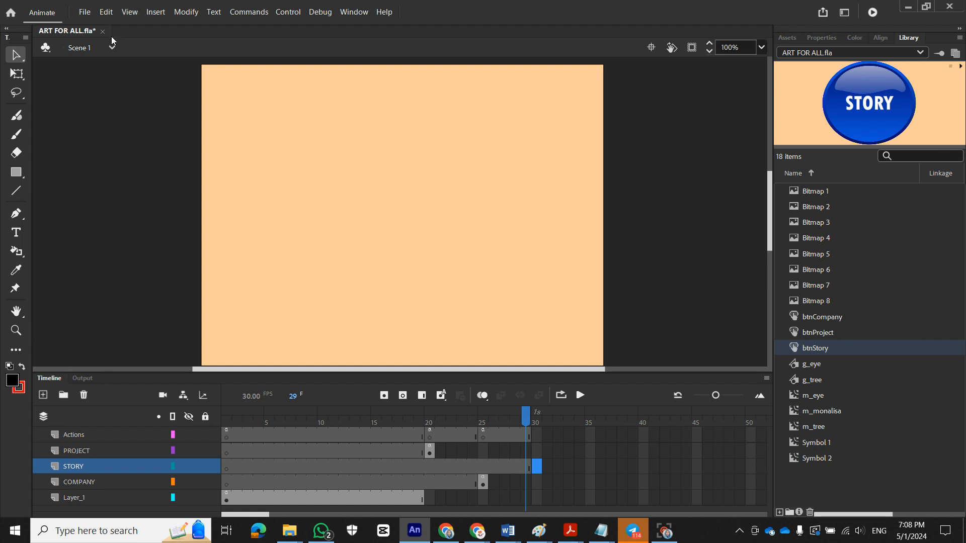
click(152, 12)
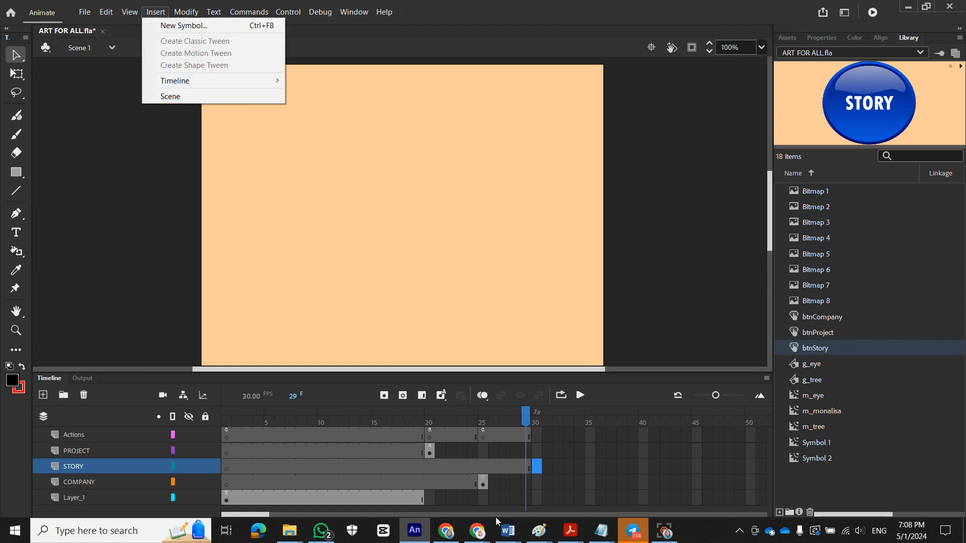
click(528, 464)
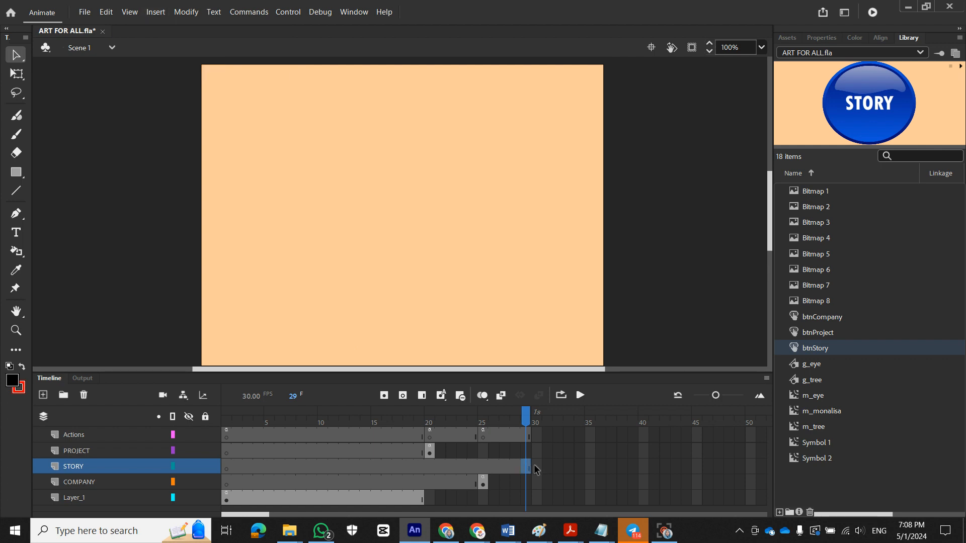
click(428, 451)
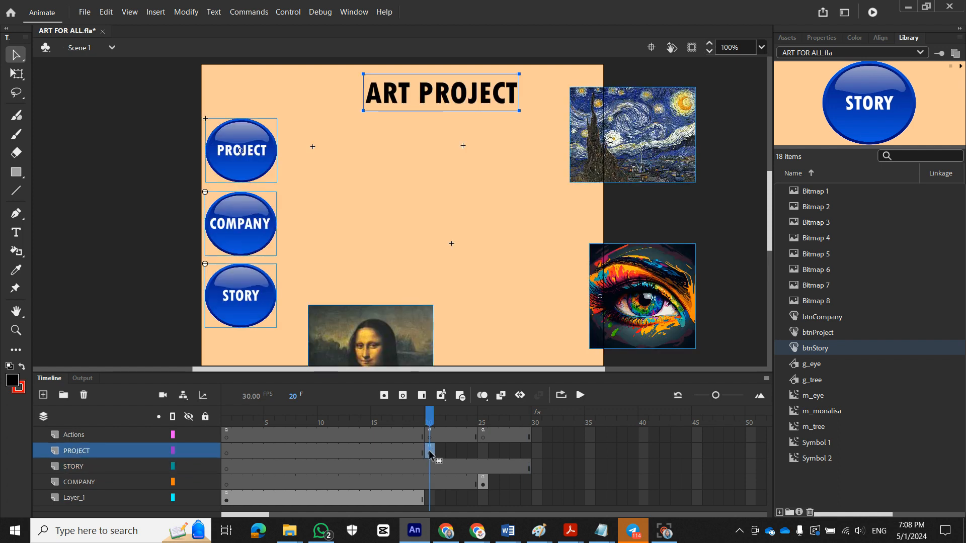
click(485, 487)
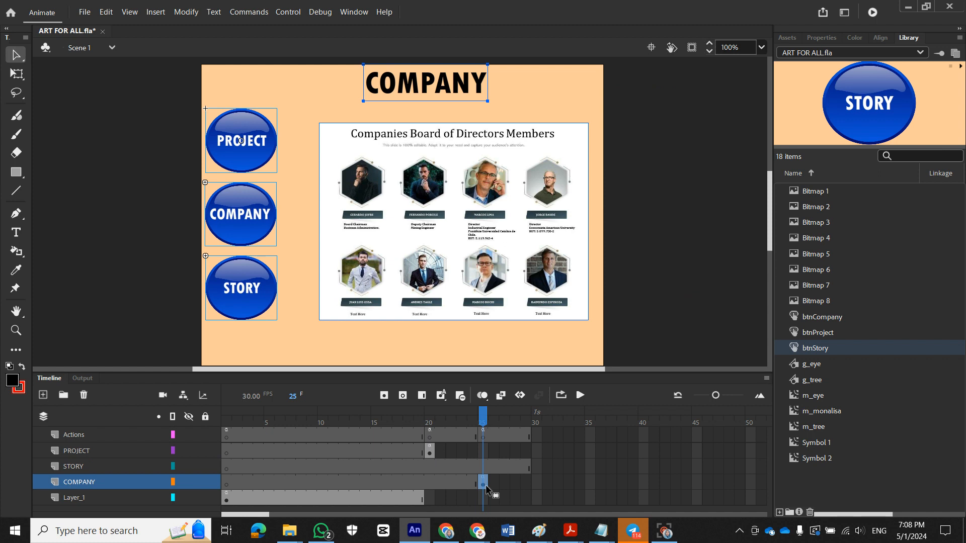
click(428, 451)
click(484, 484)
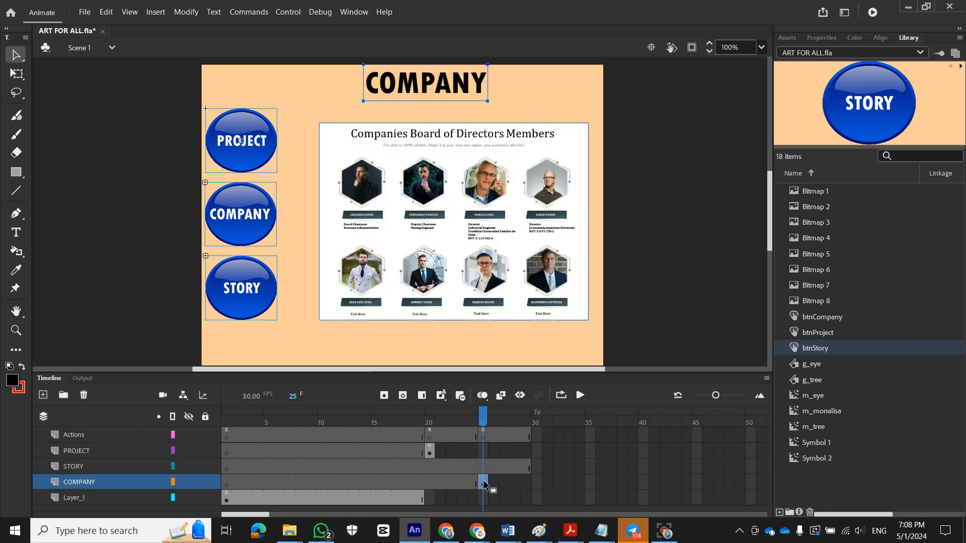
click(535, 467)
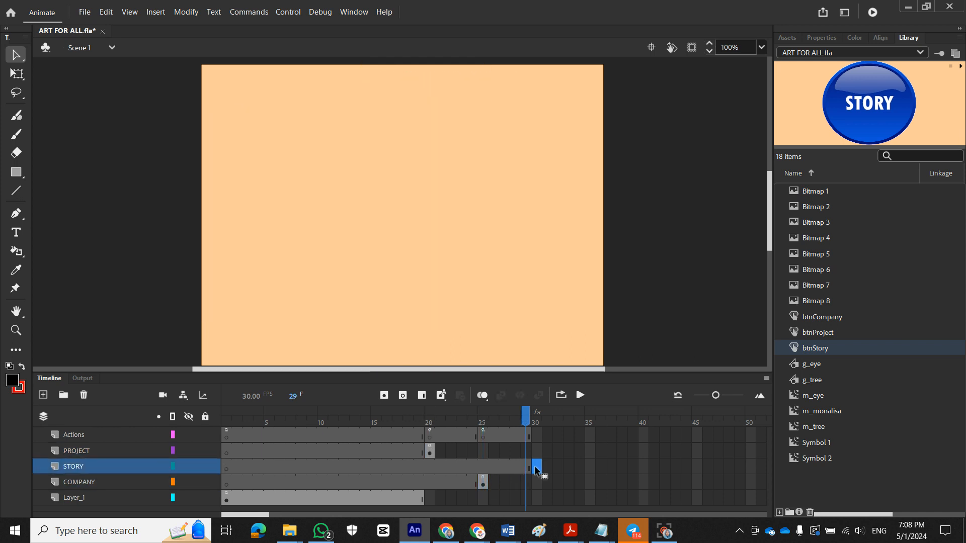
click(484, 483)
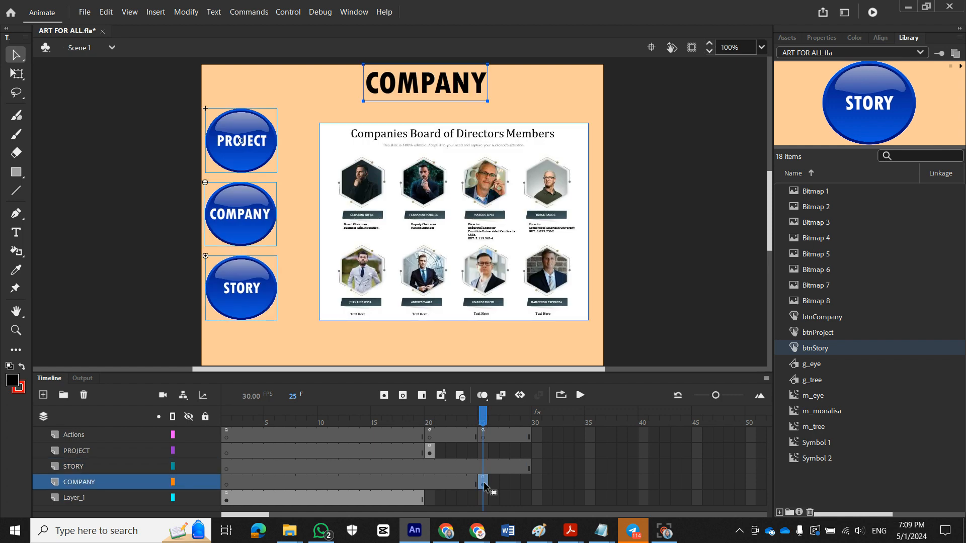
click(430, 454)
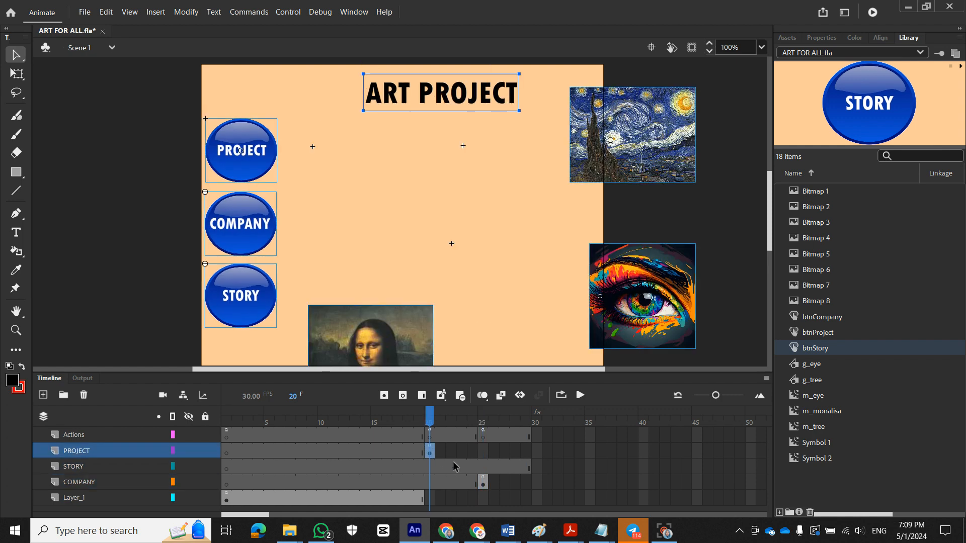
click(228, 503)
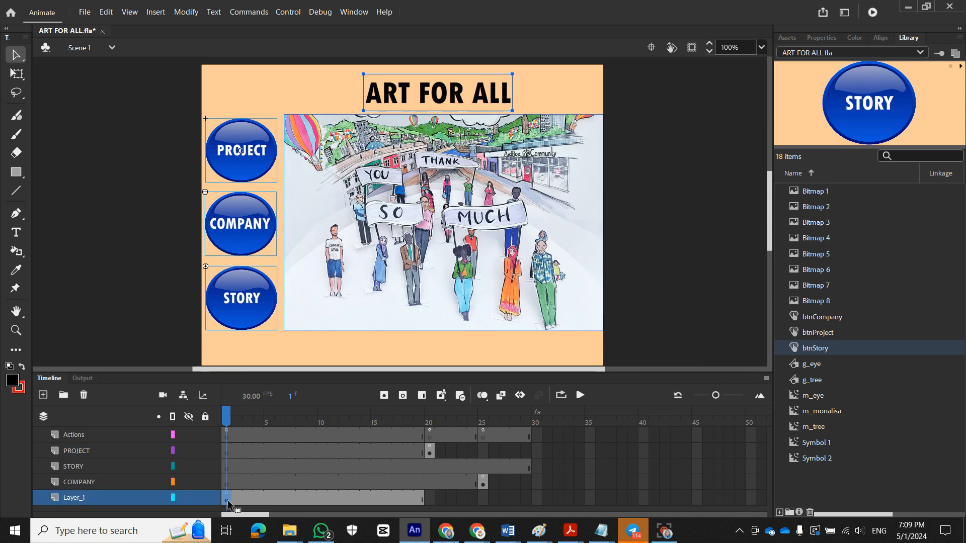
click(430, 451)
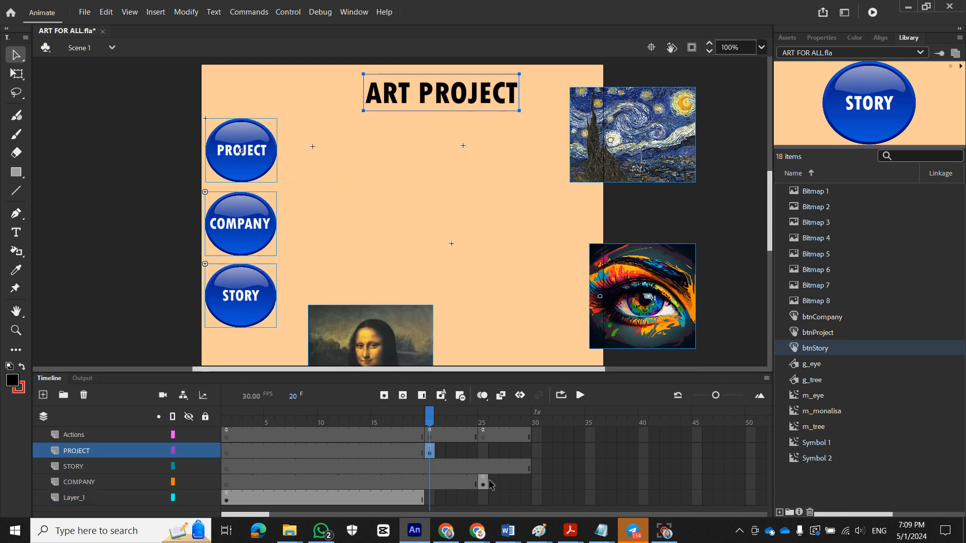
Step: Nudge all content of the COMPANY page at frame 25 slightly downward, using the PROJECT page at frame 20 as the position reference
click(484, 483)
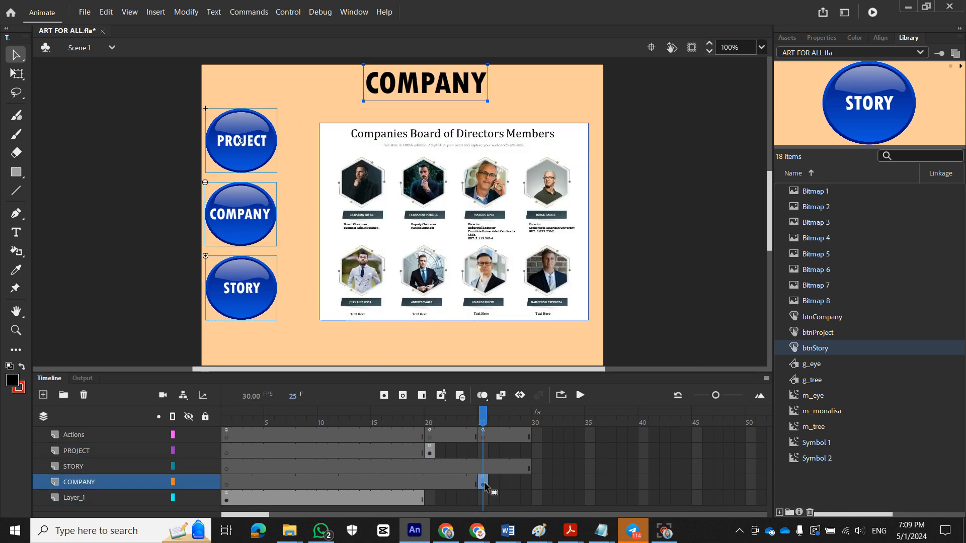
key(Down)
key(Down)
key(Down)
key(Down)
key(Down)
key(Down)
key(Down)
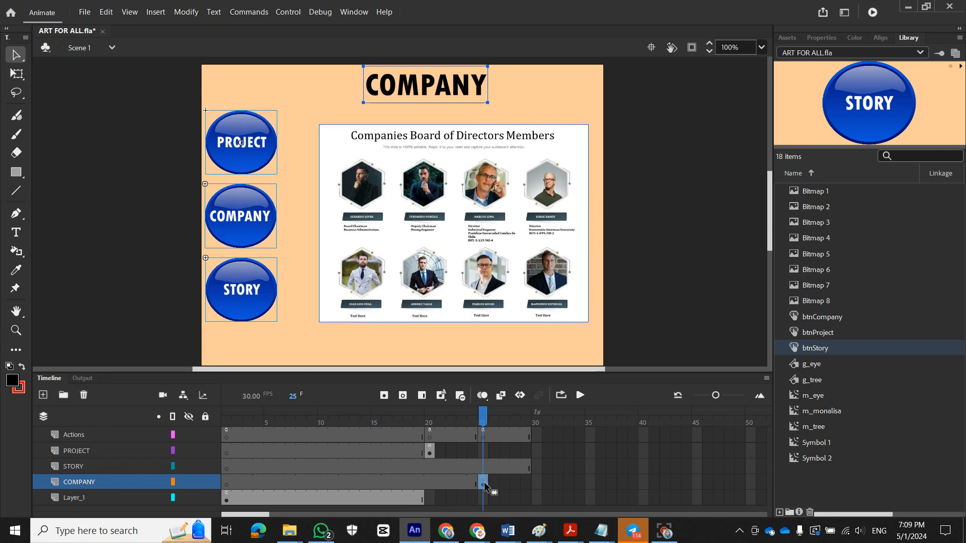
click(430, 456)
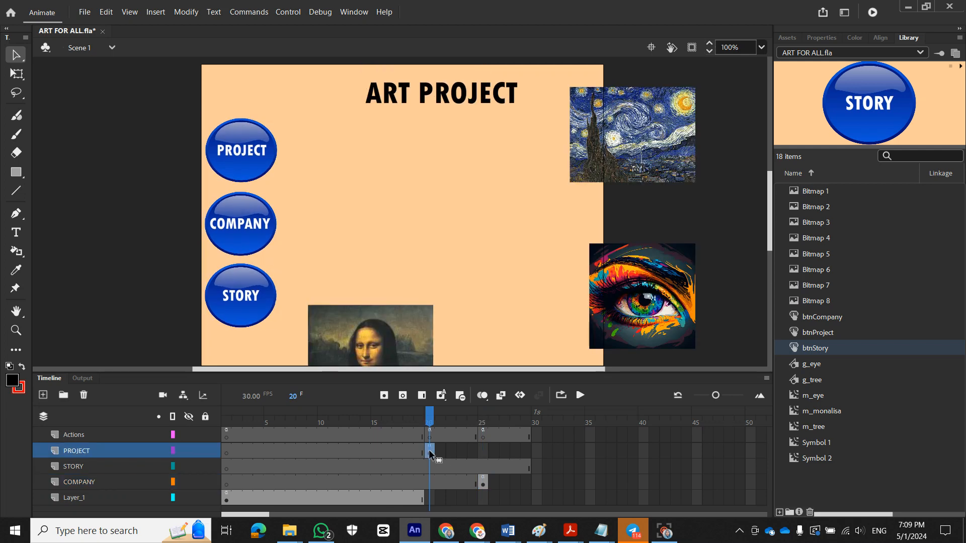
click(483, 484)
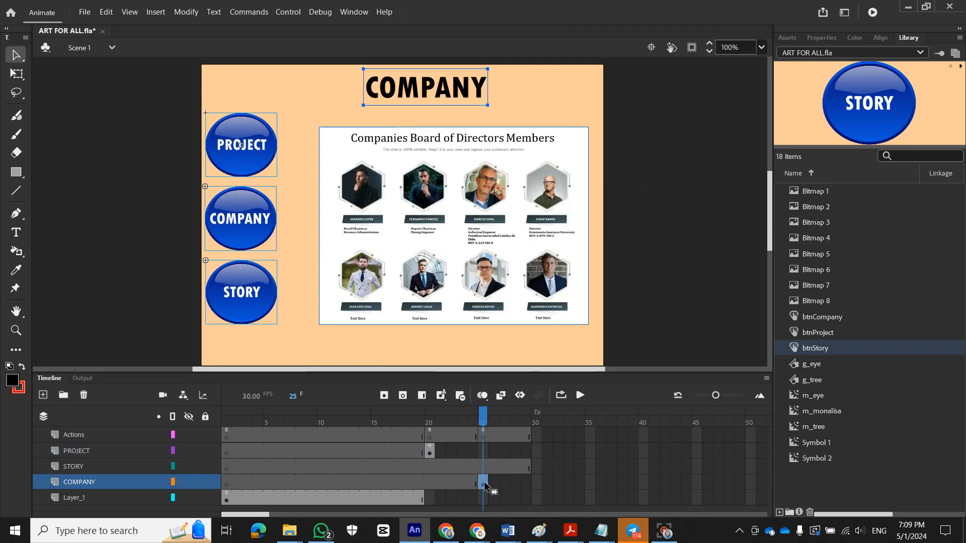
Step: Copy frame 20 of the PROJECT layer and paste it into frame 30 of the STORY layer
click(429, 452)
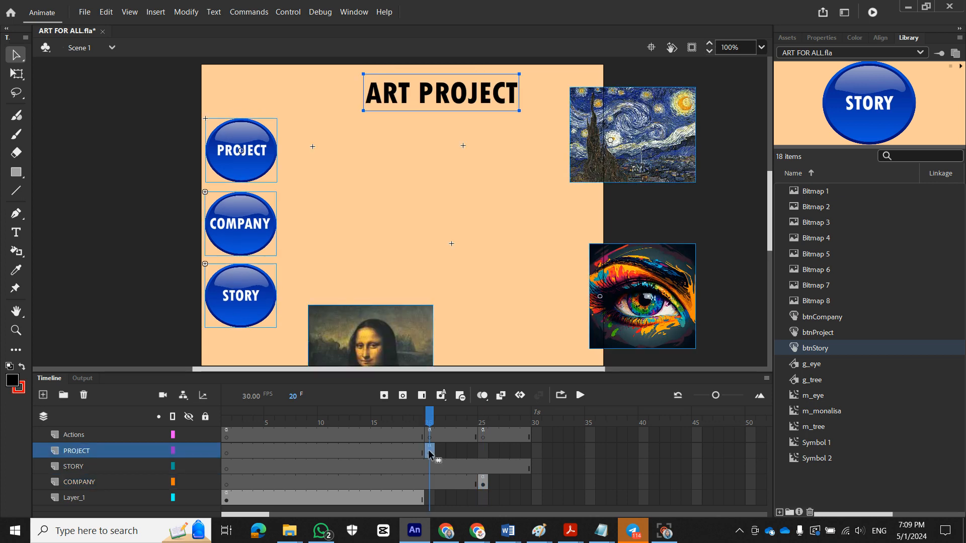
right_click(429, 453)
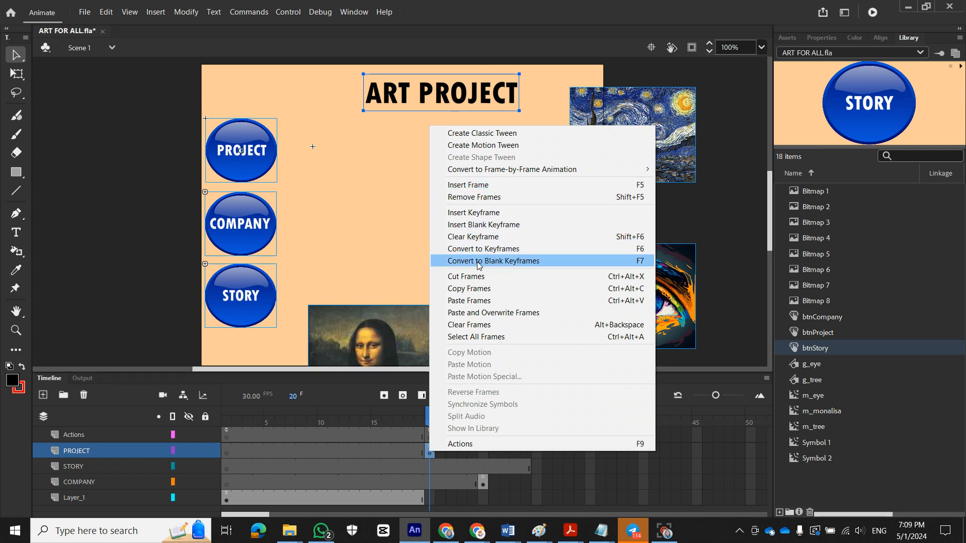
click(476, 288)
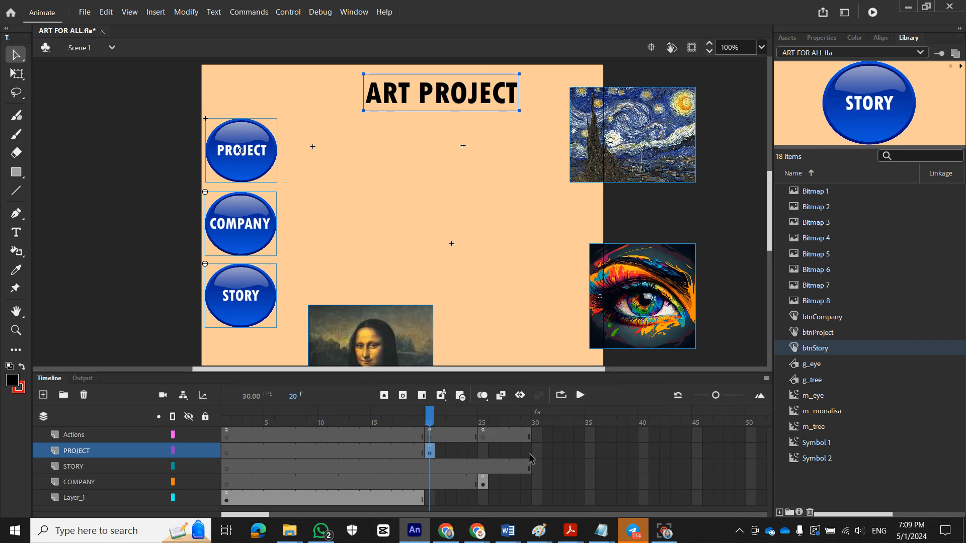
click(536, 467)
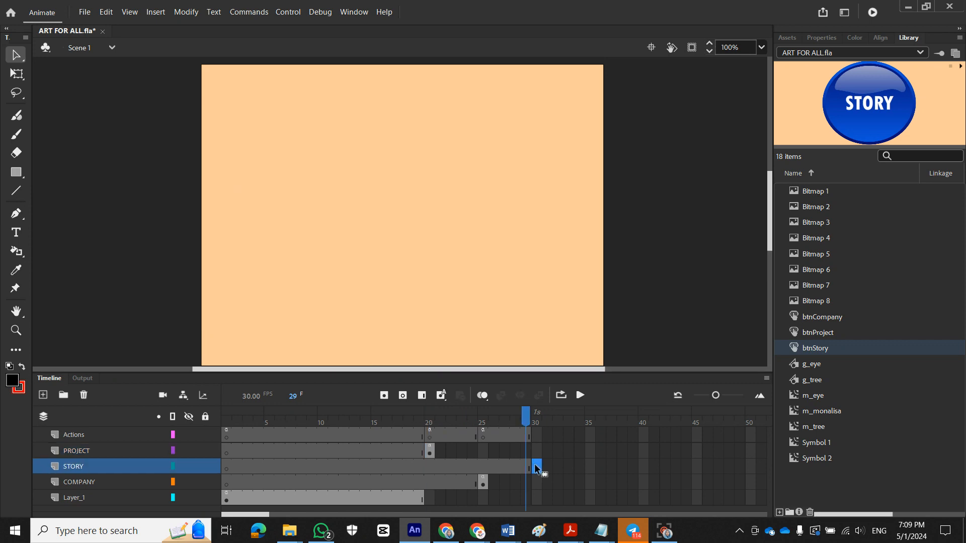
right_click(535, 466)
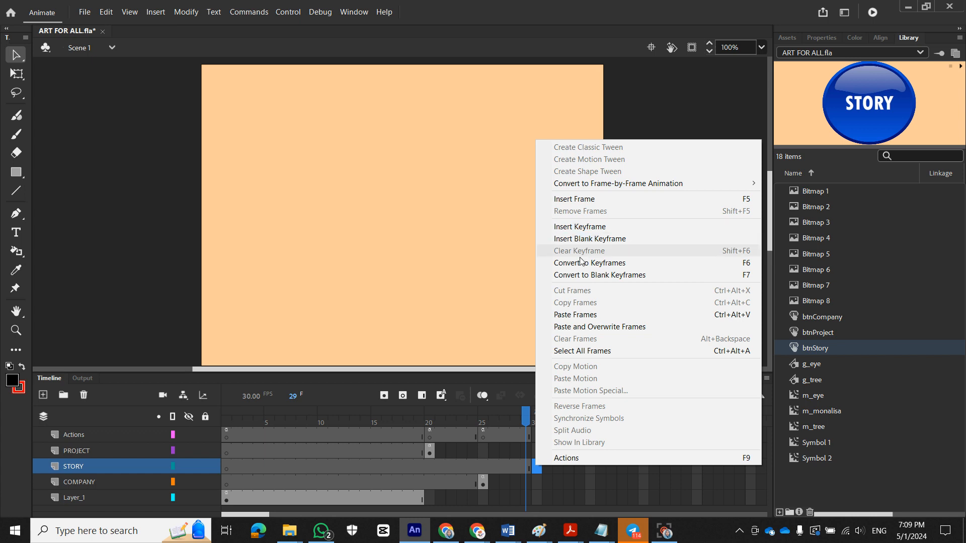
click(579, 316)
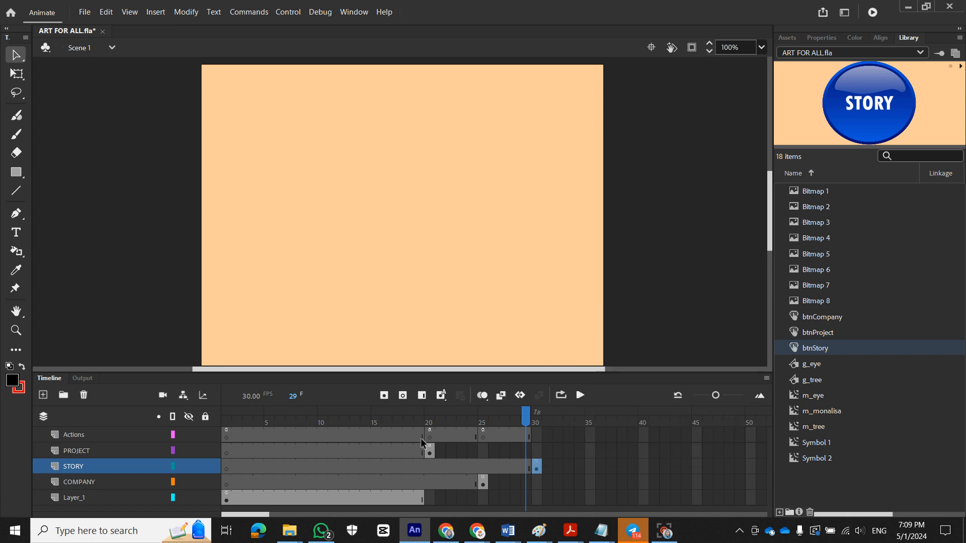
click(429, 452)
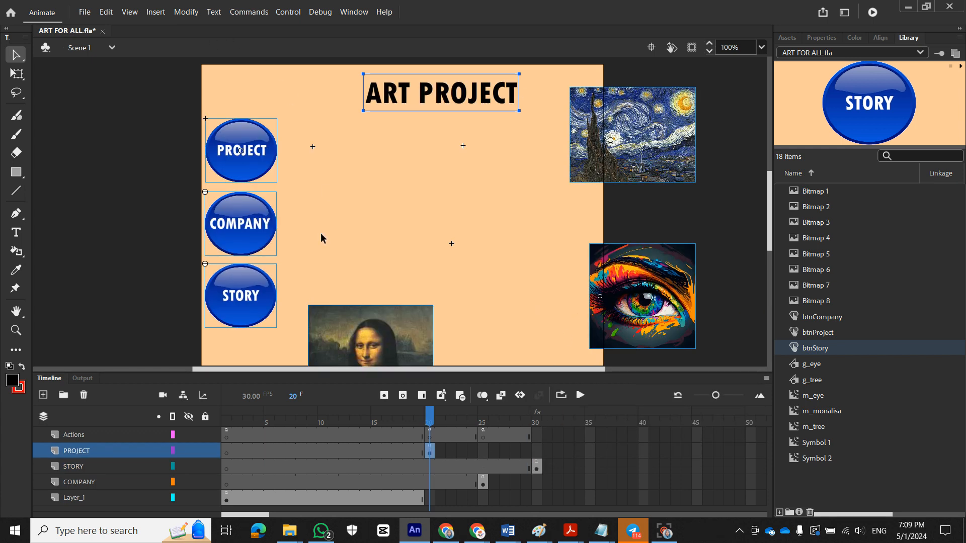
Step: Change the page title at frame 30 of the STORY layer to "STORY ABOUT ART" and shift it slightly left
click(537, 466)
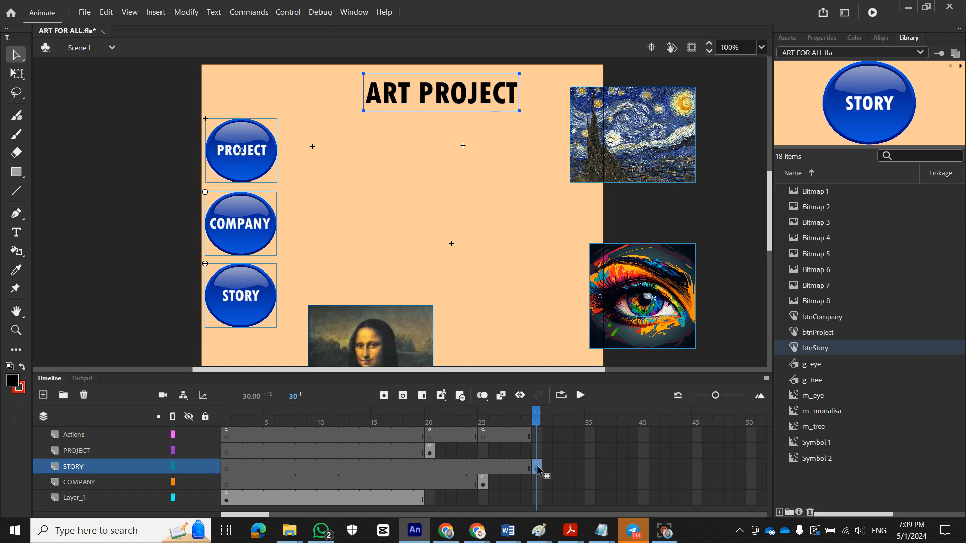
double_click(423, 85)
key(ctrl+a)
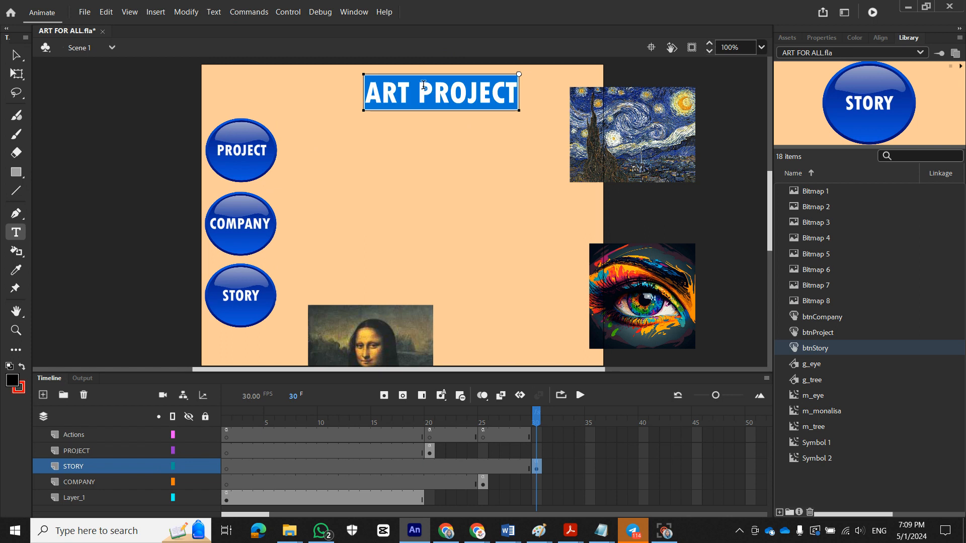
text(SO)
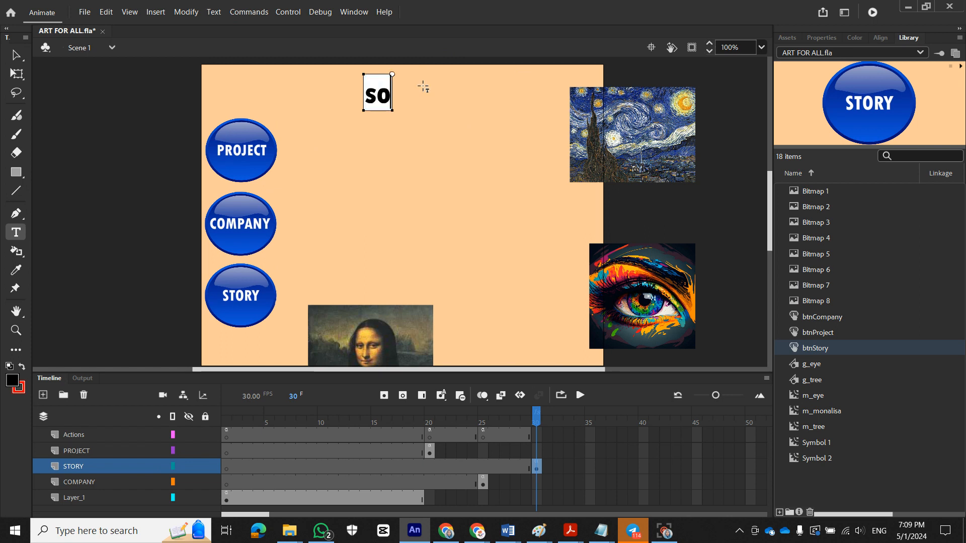
key(BackSpace)
key(BackSpace)
text(SOTRY)
key(BackSpace)
key(BackSpace)
key(BackSpace)
key(BackSpace)
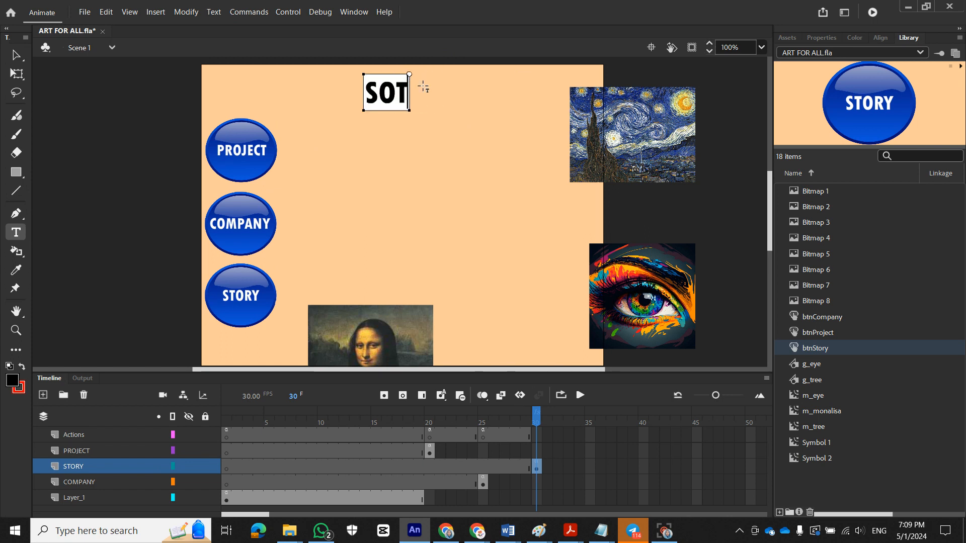
text(TORY AB)
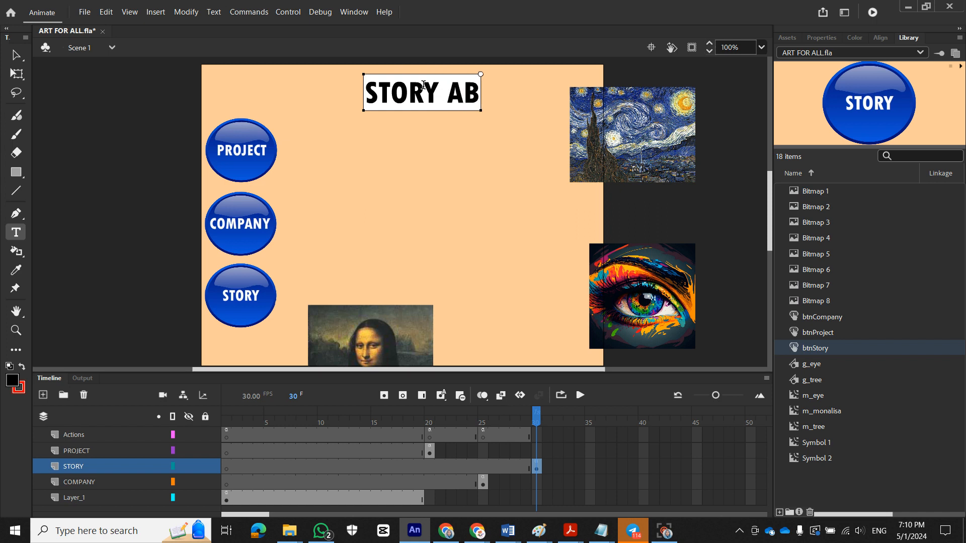
text(OUT ART)
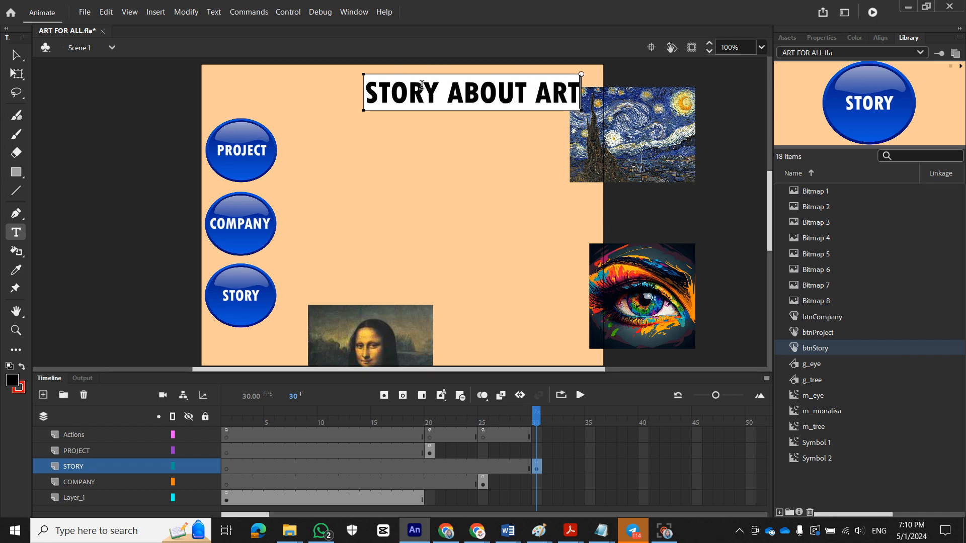
click(16, 54)
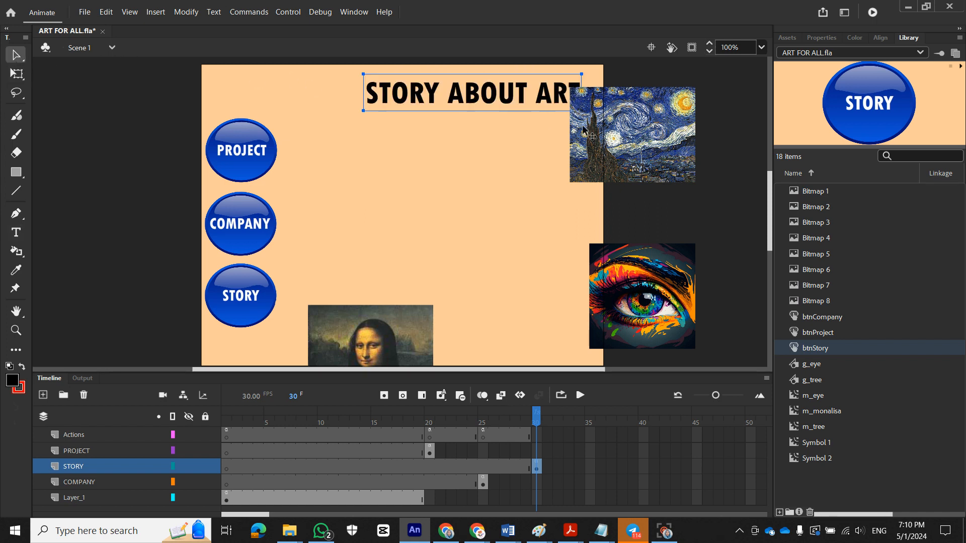
drag(518, 106, 503, 104)
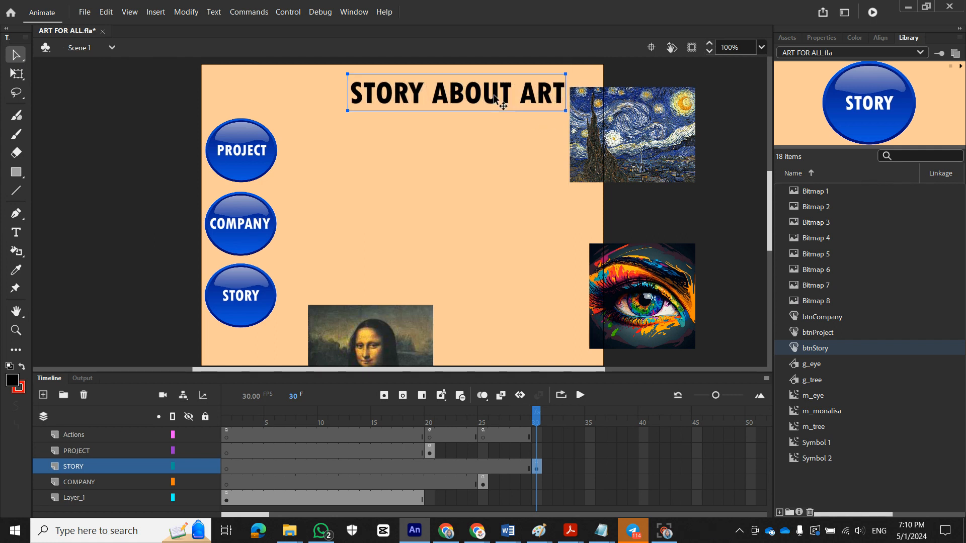
Step: Delete the starry night, eye and Mona Lisa pictures from the STORY page at frame 30
click(630, 132)
key(Delete)
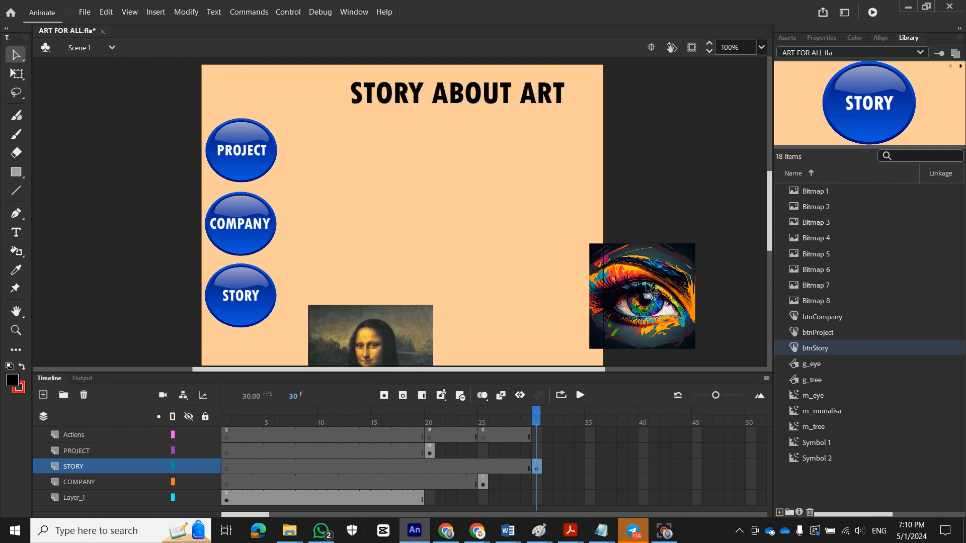
click(647, 287)
key(Delete)
click(364, 336)
key(Delete)
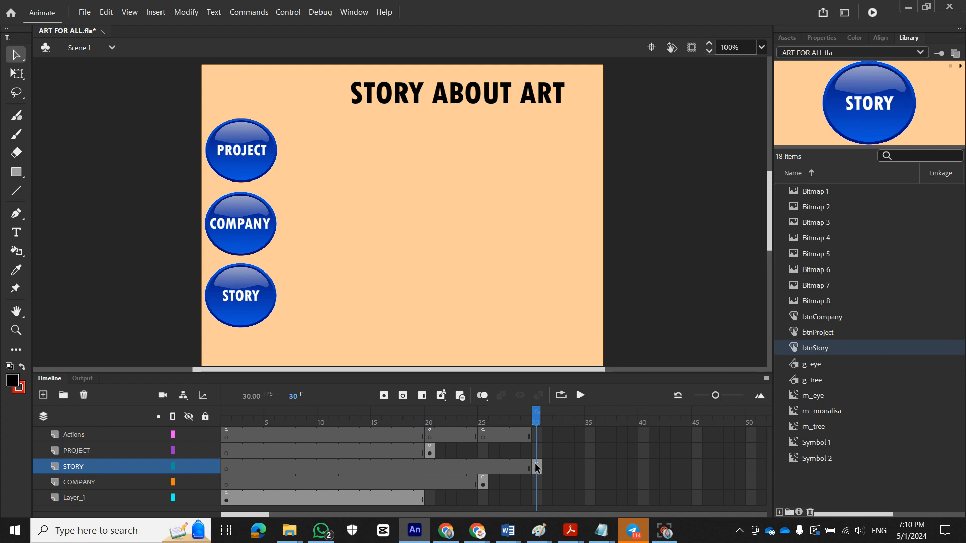
Step: Switch to Chrome and copy the paragraph beginning "Many people think that the art of storytelling" from the open TrekkSoft article
click(447, 535)
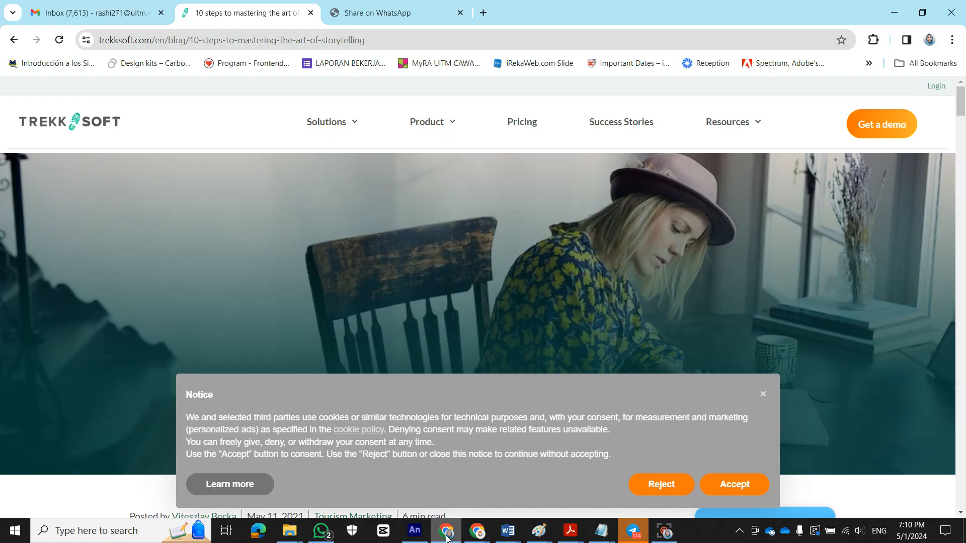
click(959, 133)
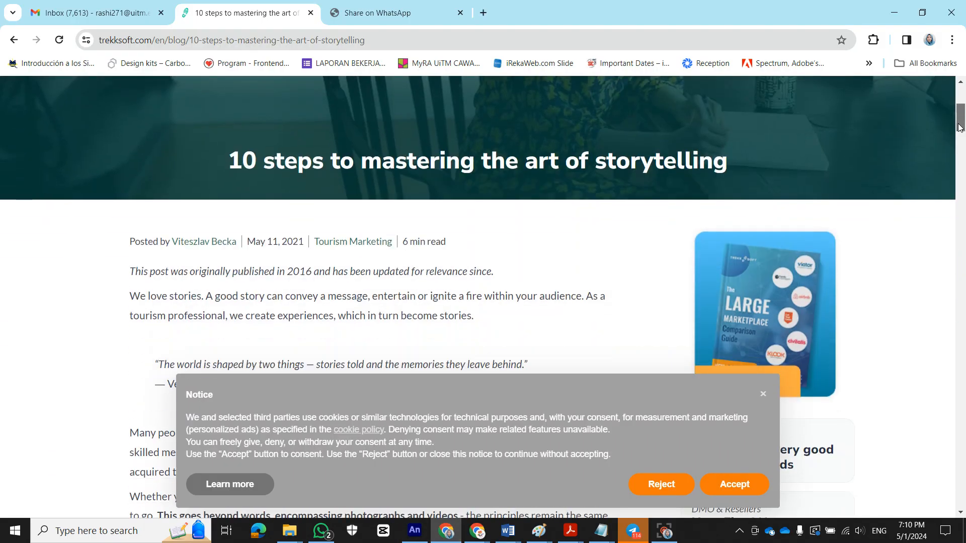
scroll(959, 135, down, 1)
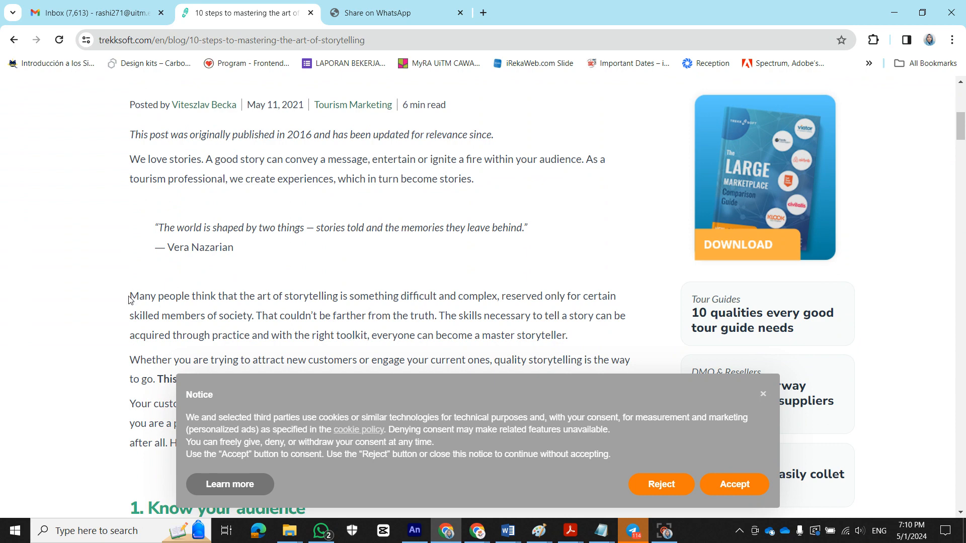
drag(128, 297, 574, 338)
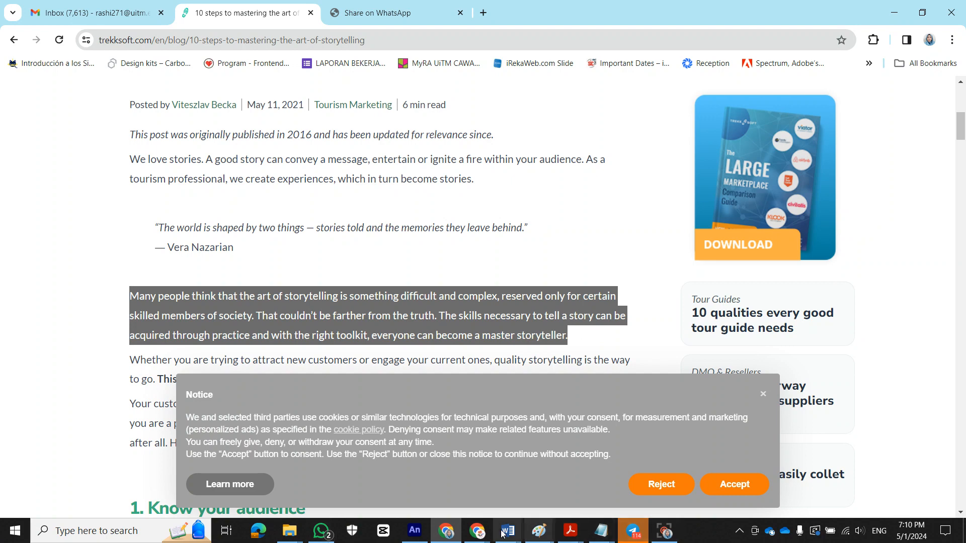
Step: Switch back to Animate and paste the copied paragraph into a new text box below the STORY ABOUT ART title
click(425, 532)
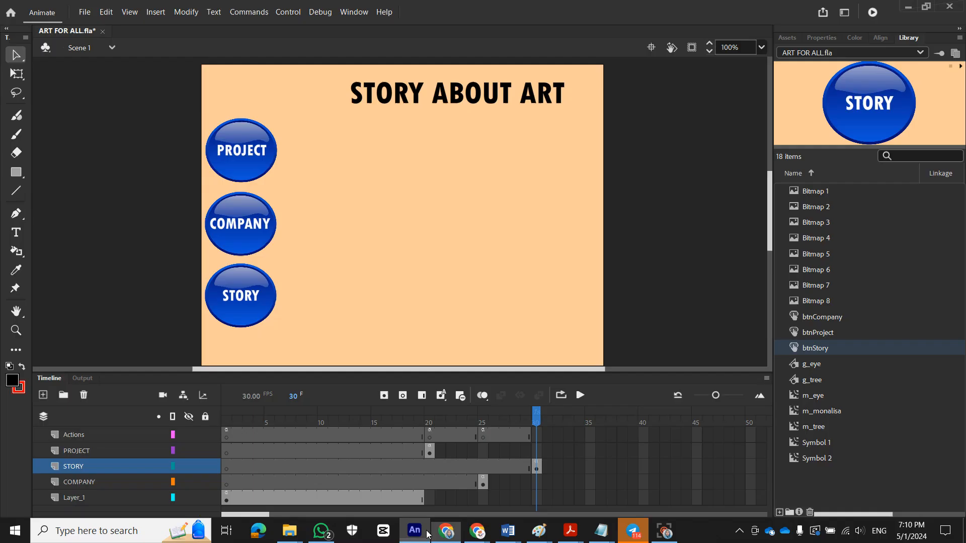
click(18, 231)
drag(337, 147, 516, 112)
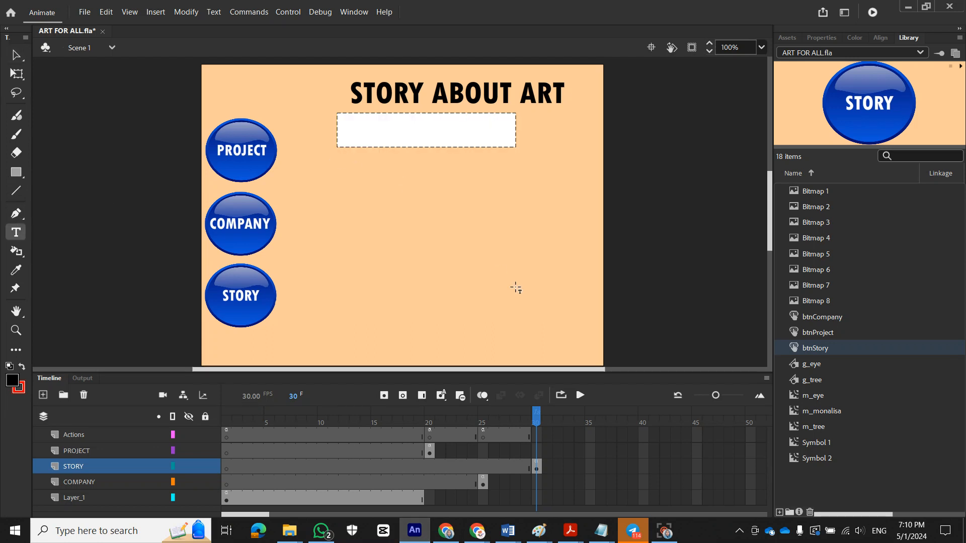
key(ctrl+v)
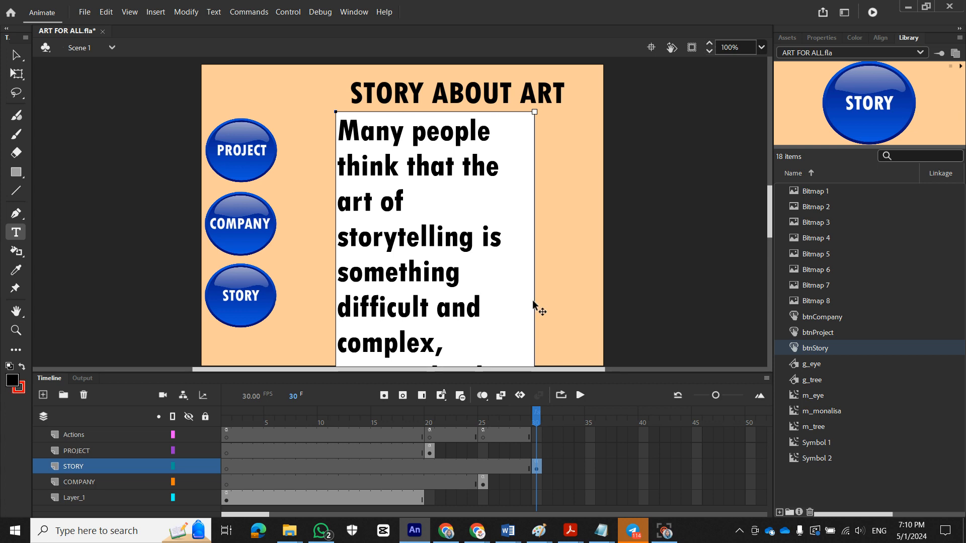
Step: Set the pasted paragraph's font size to 24 and move the text block slightly down to Y 96.4
key(ctrl+a)
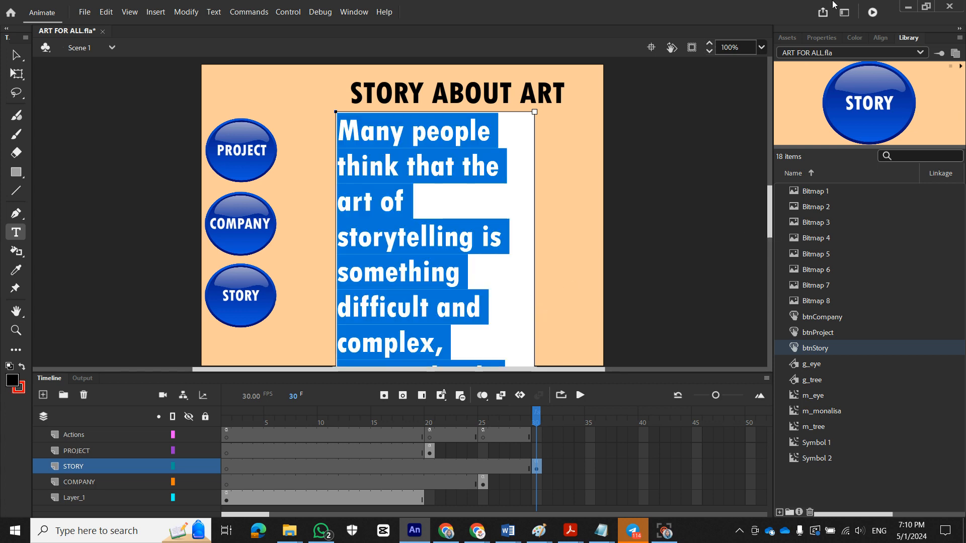
click(811, 39)
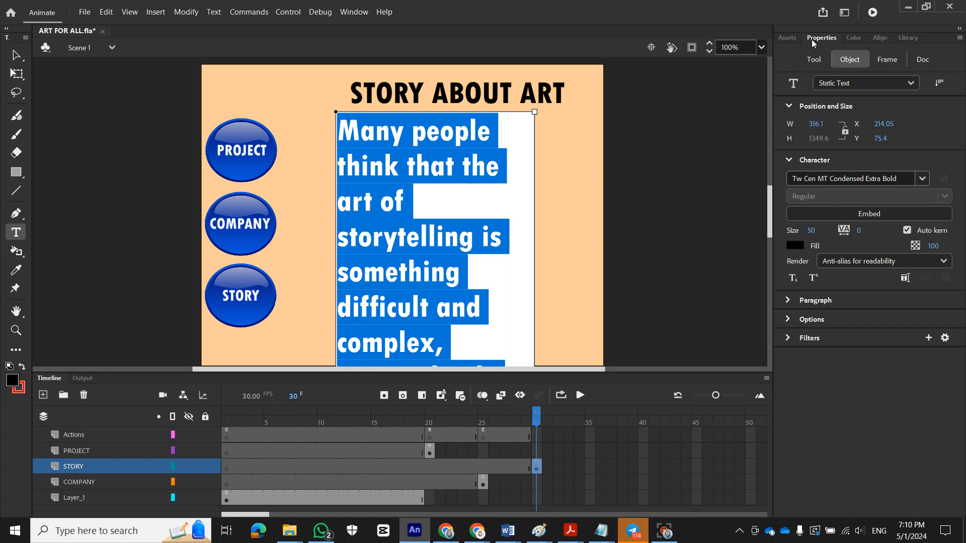
click(812, 231)
text(24)
key(Return)
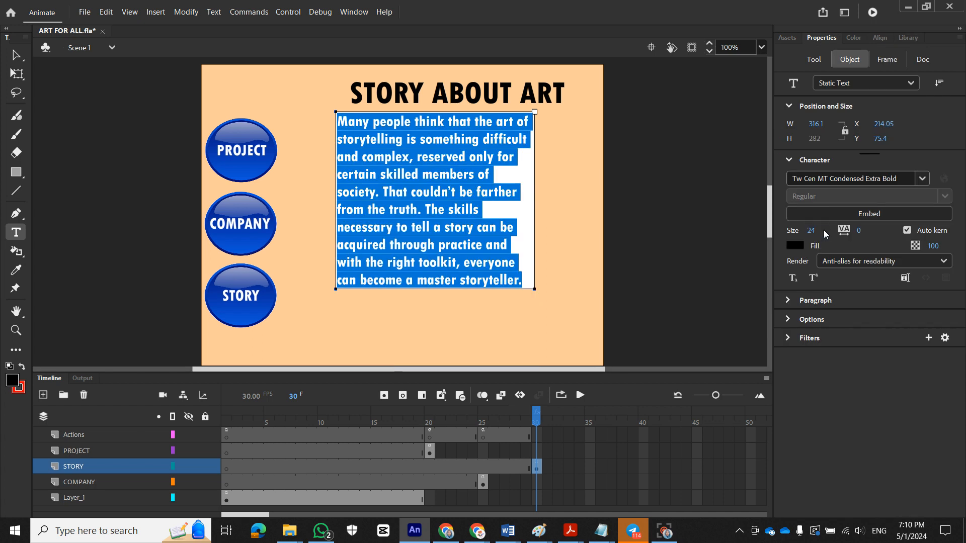
click(16, 54)
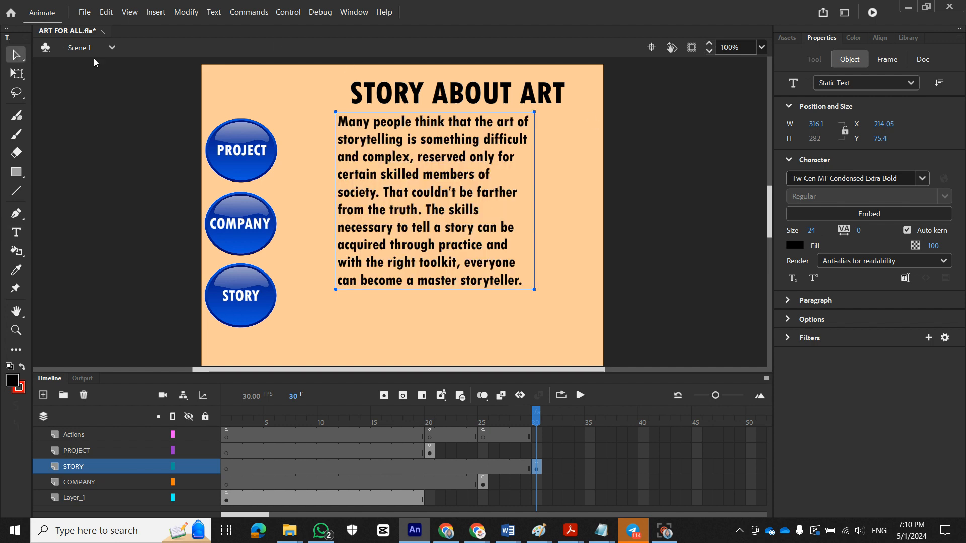
drag(408, 142, 408, 153)
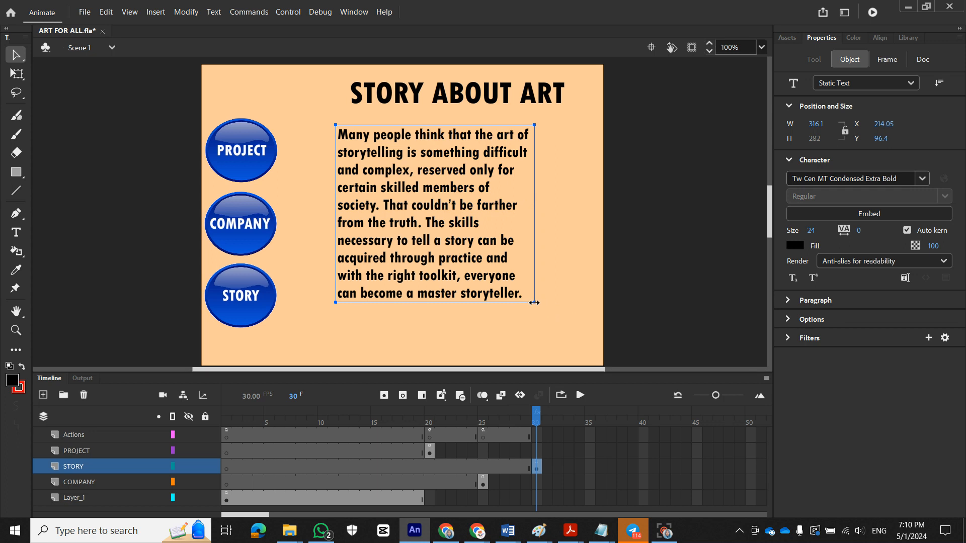
Step: Try widening the paragraph's text box and stretching it vertically with Free Transform, and undo both changes
drag(533, 301, 576, 316)
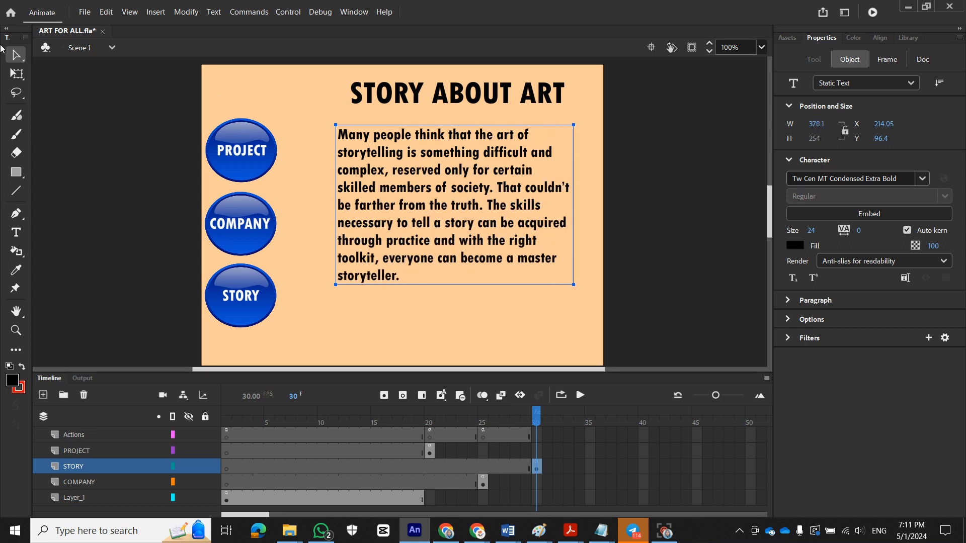
click(17, 73)
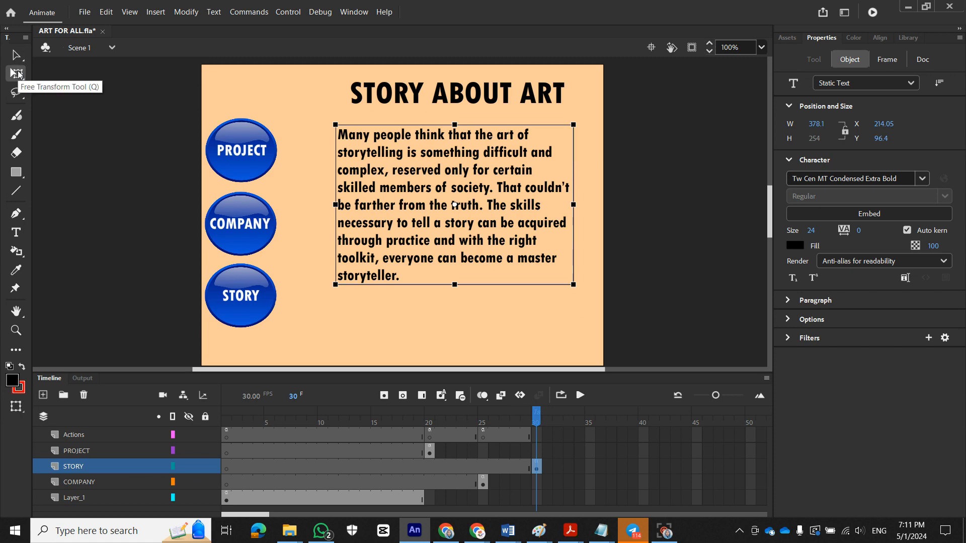
drag(454, 284, 455, 303)
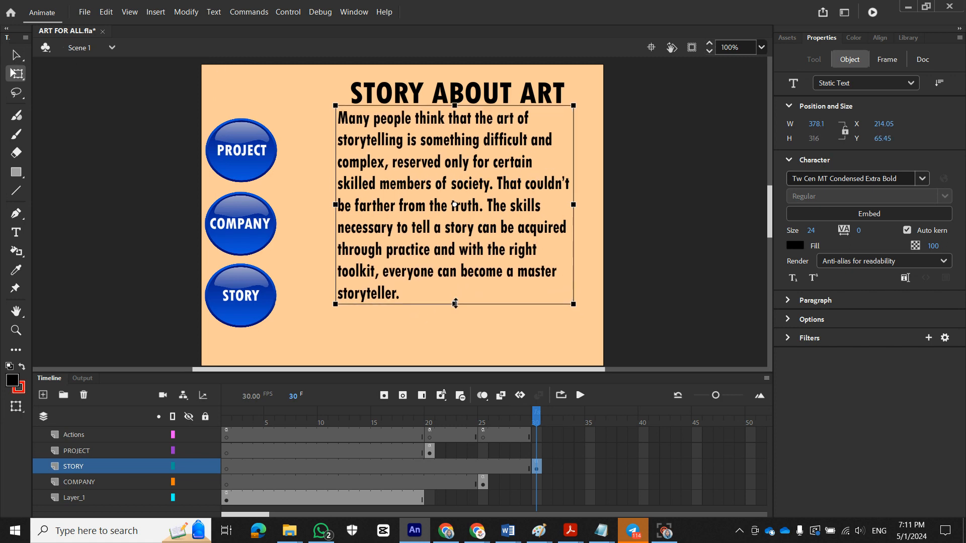
key(ctrl+z)
key(ctrl+z)
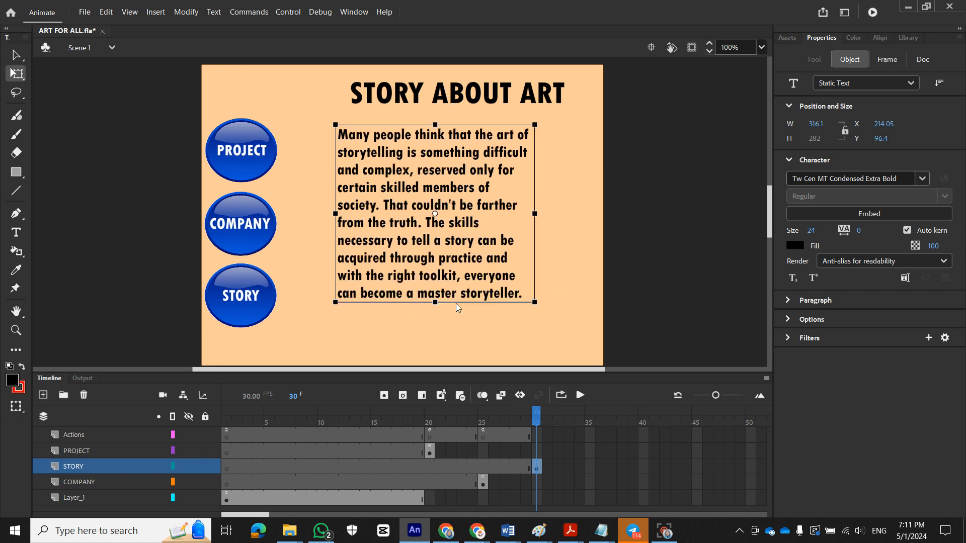
Step: Widen the paragraph's text box to about 368 px so the text reflows across the STORY page
click(13, 57)
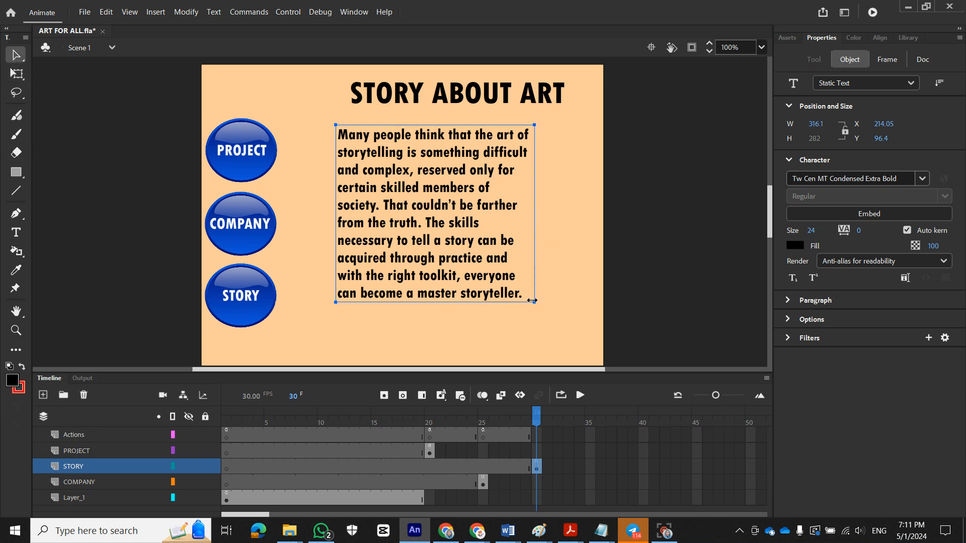
drag(532, 300, 568, 302)
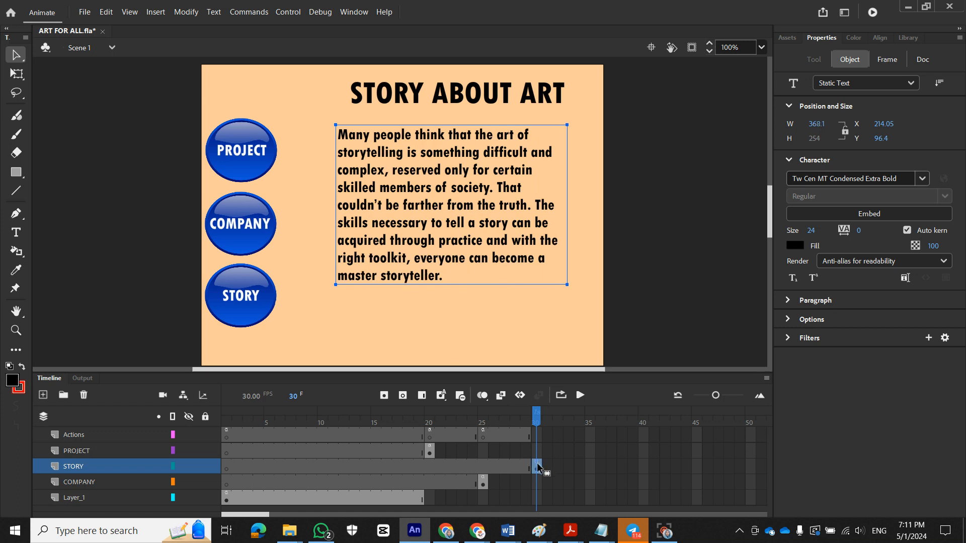
Step: Examine the PROJECT button at frame 1 and the button click handlers in that frame's script on the Actions layer
click(226, 498)
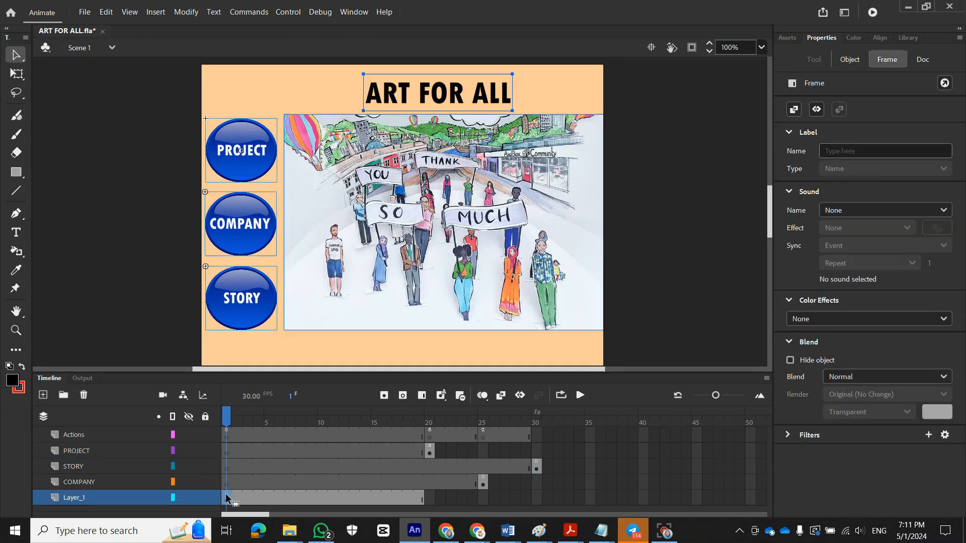
click(273, 348)
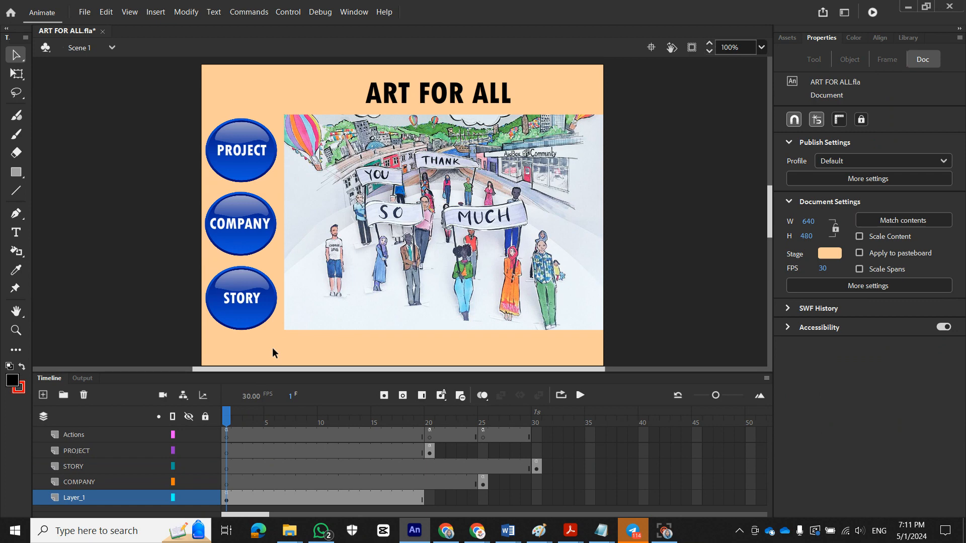
click(243, 153)
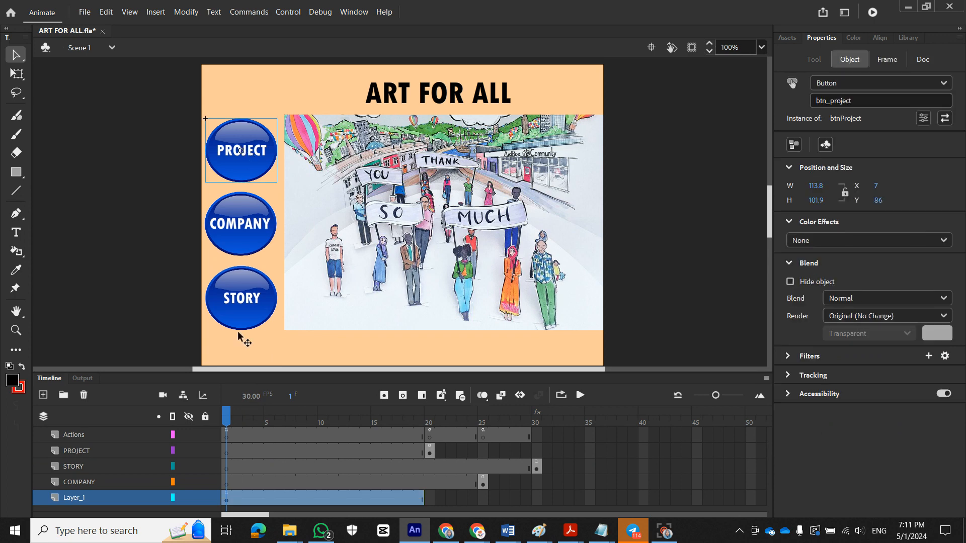
click(226, 436)
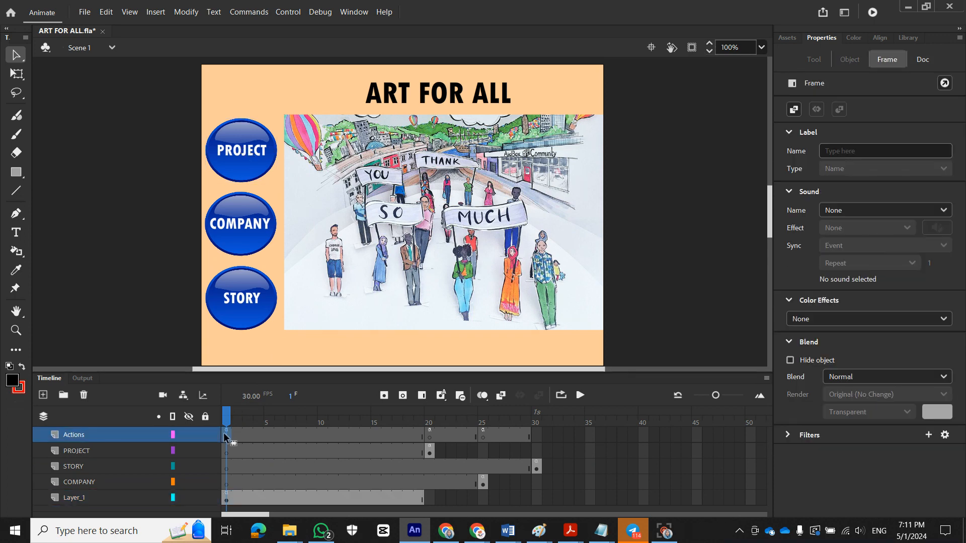
right_click(225, 436)
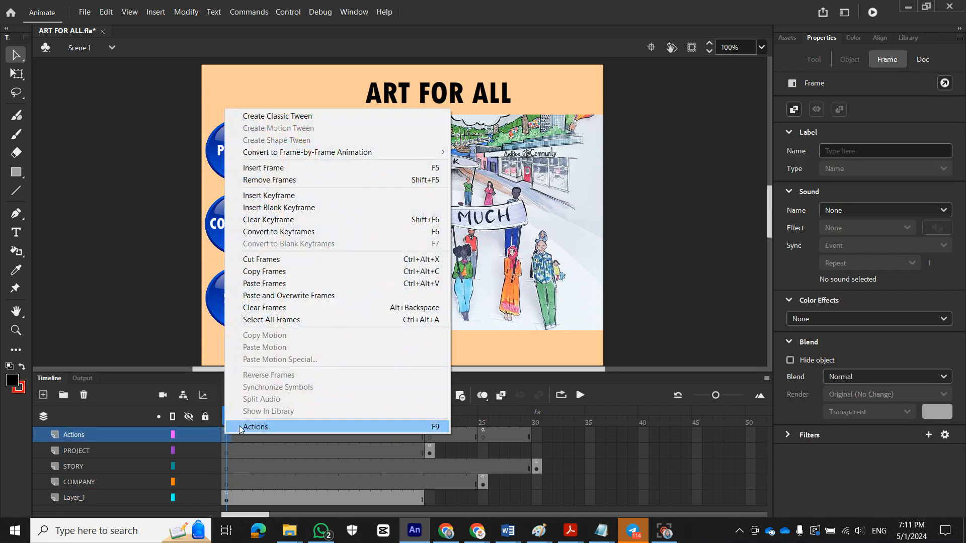
click(240, 427)
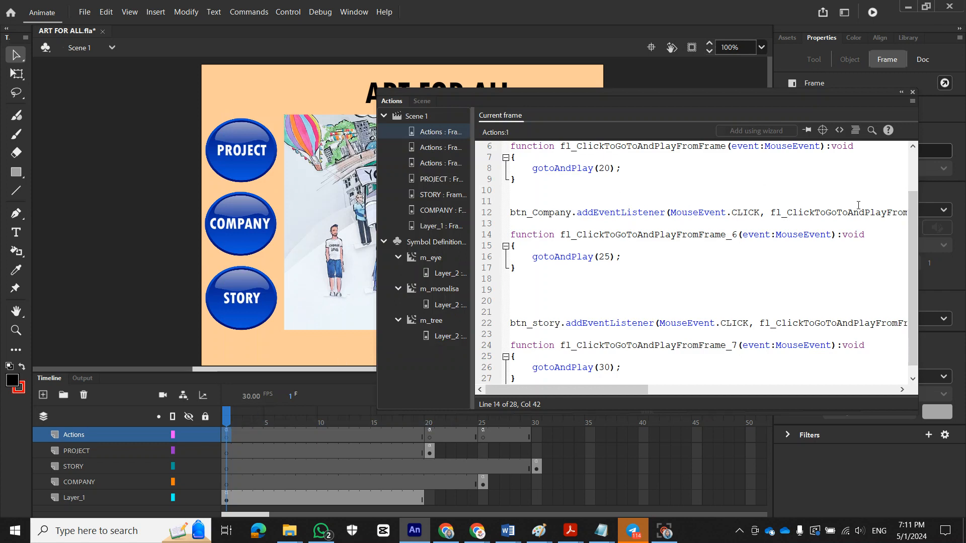
click(567, 213)
click(738, 235)
double_click(607, 257)
click(572, 213)
click(609, 170)
Step: Delete the btn_story click listener and its handler function from the frame 20 script on the Actions layer
click(553, 368)
drag(536, 375, 502, 329)
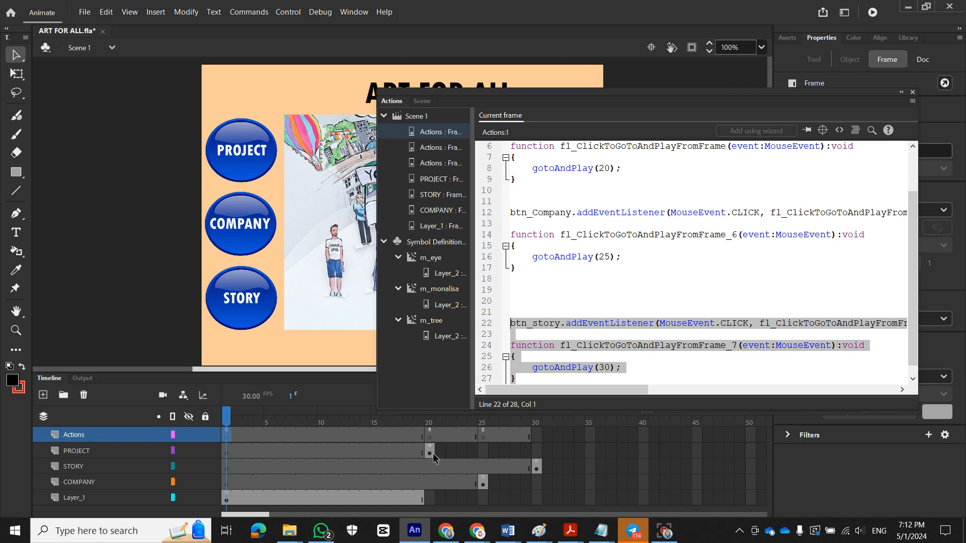
click(430, 450)
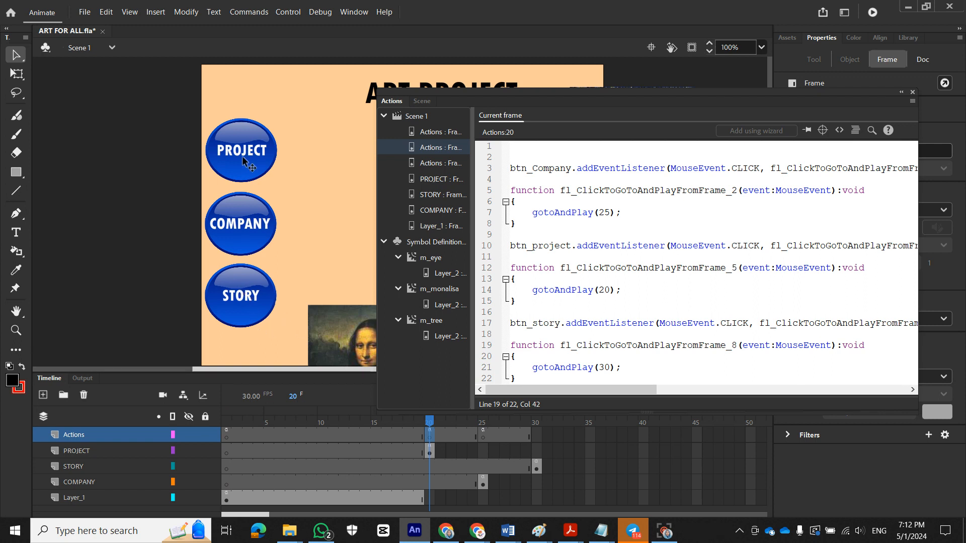
click(644, 202)
drag(522, 377, 511, 325)
key(BackSpace)
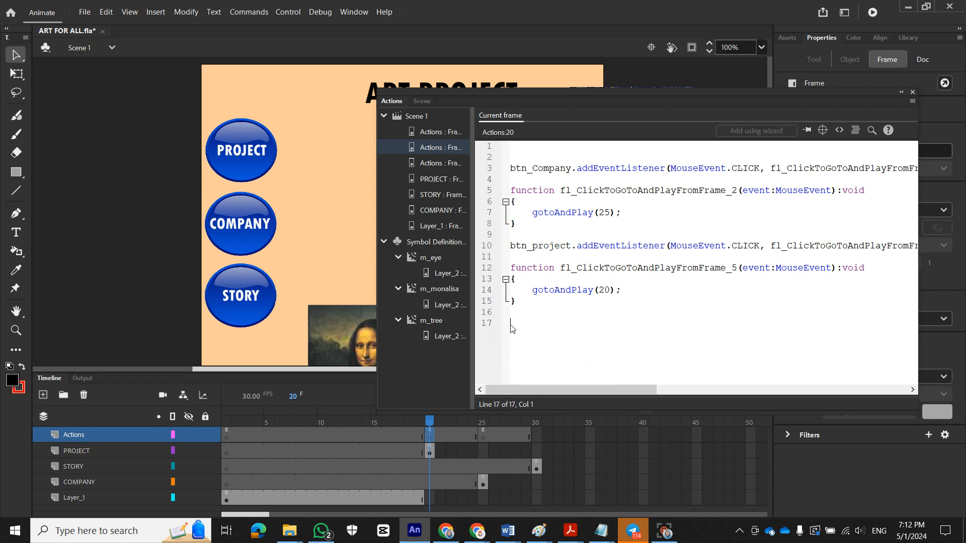
click(240, 301)
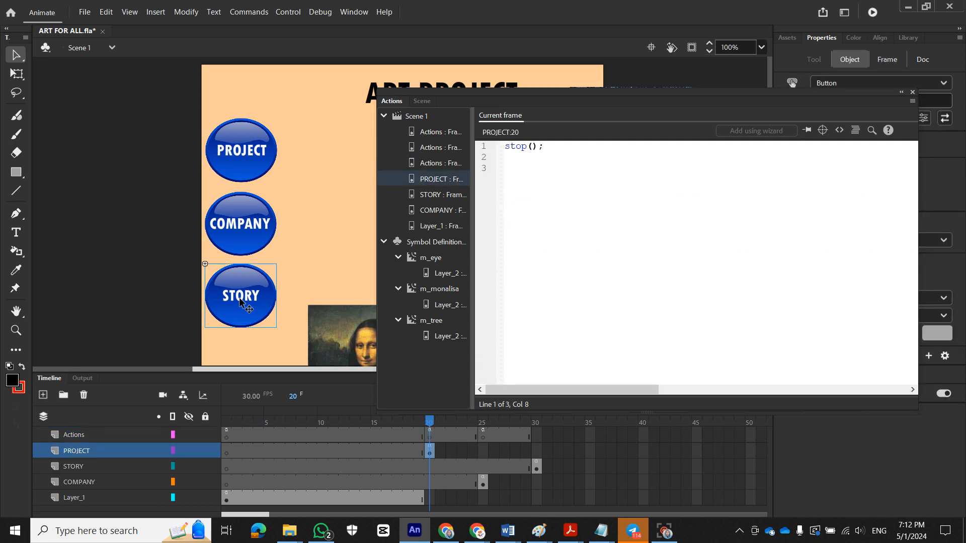
click(839, 130)
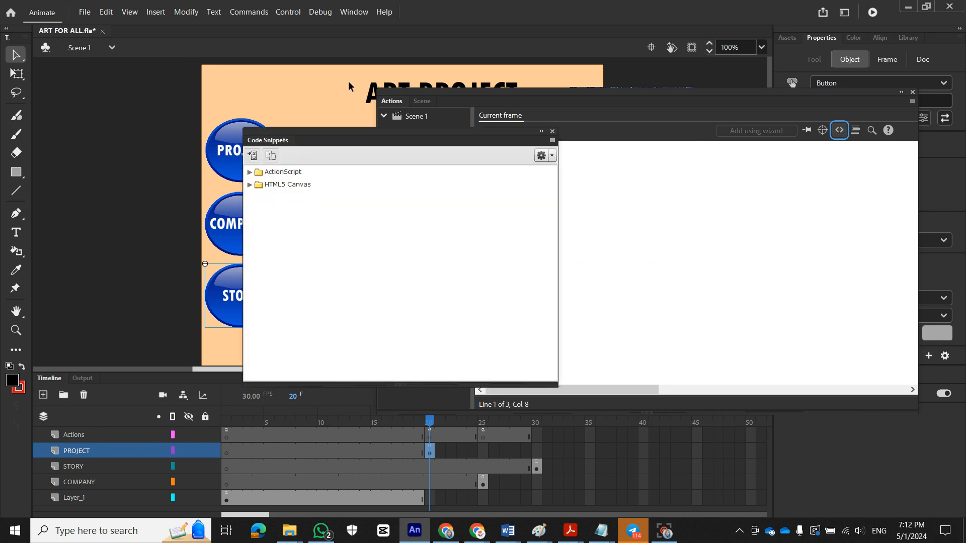
click(250, 173)
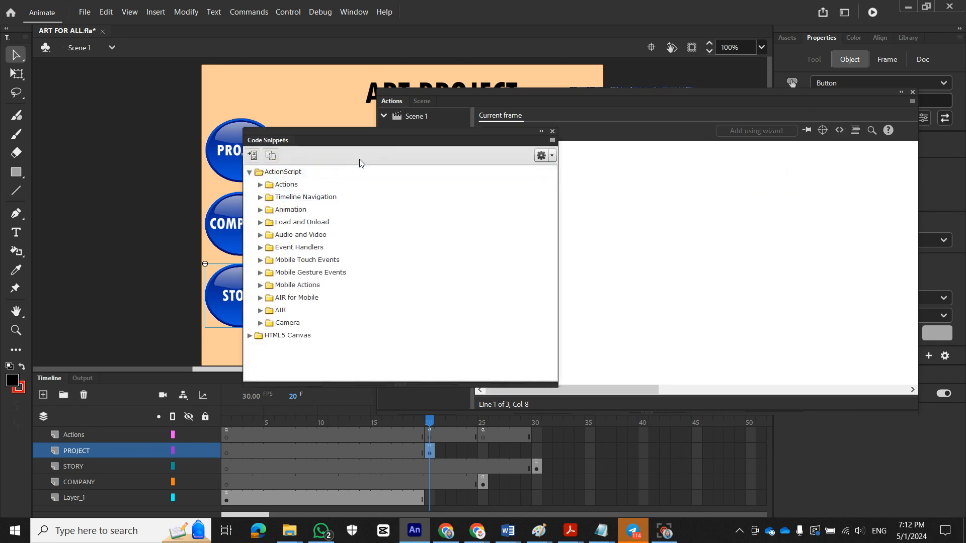
click(260, 197)
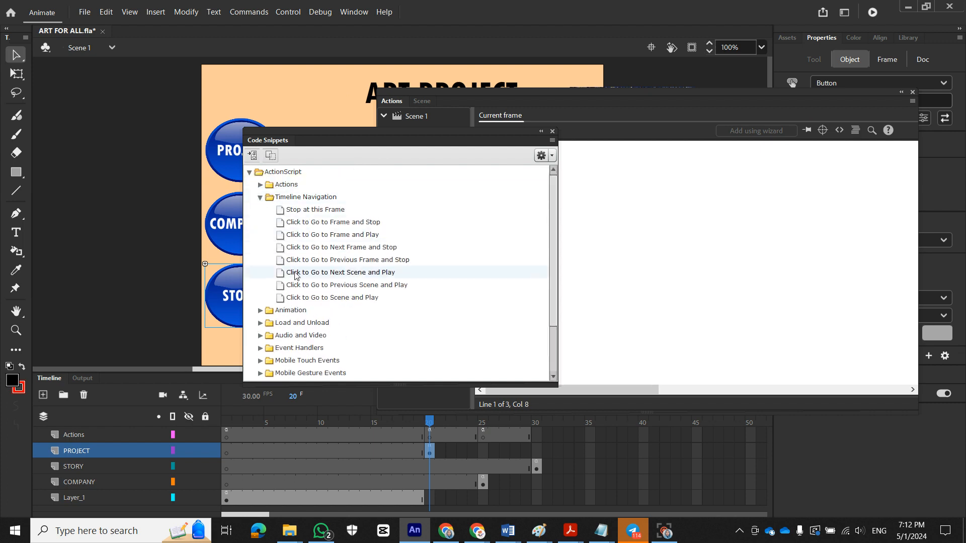
double_click(349, 240)
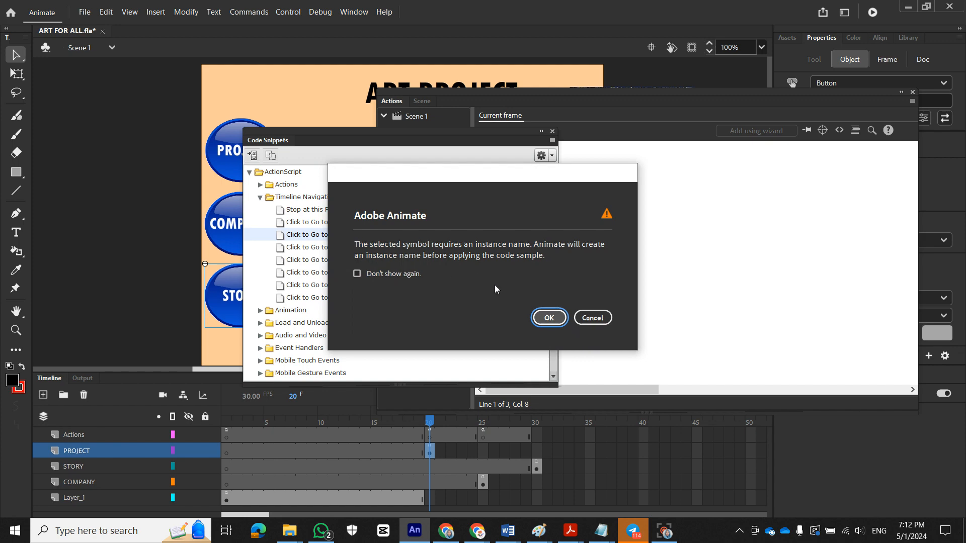
click(592, 319)
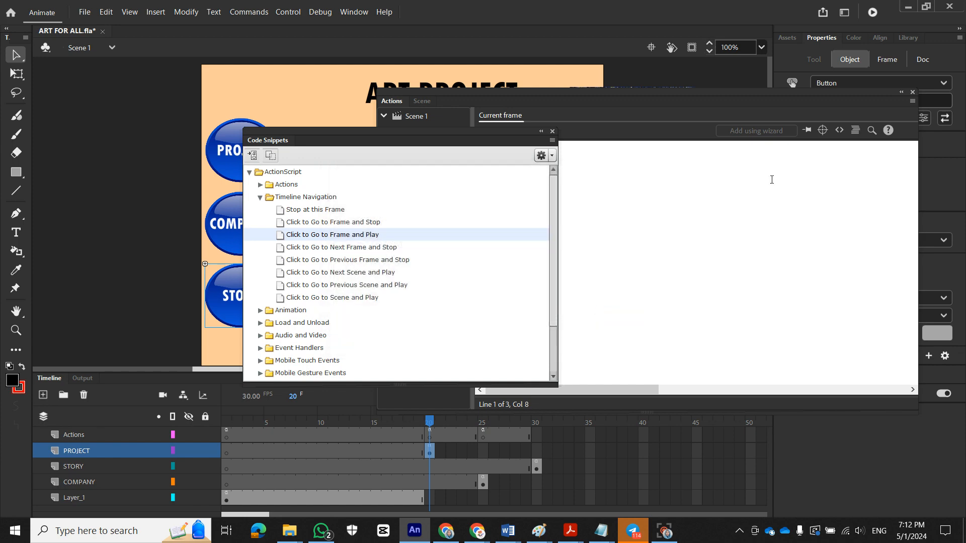
click(911, 97)
click(911, 94)
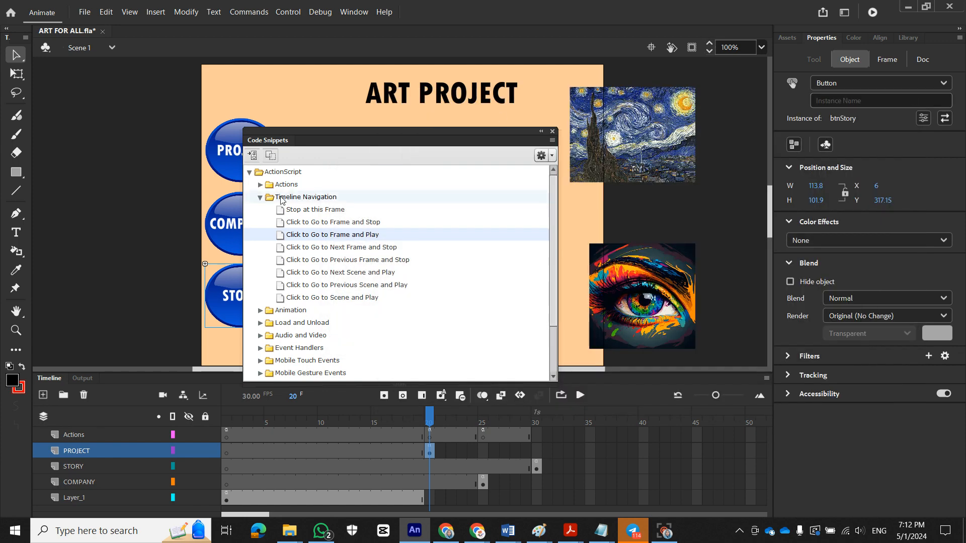
click(217, 355)
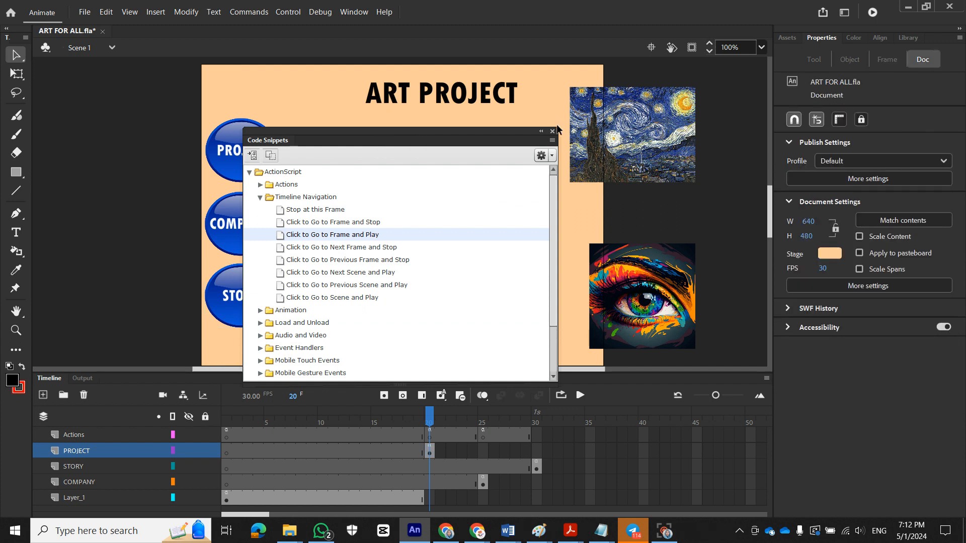
click(552, 131)
Step: Give the STORY button on the ART PROJECT page at frame 20 the instance name btn_story
click(240, 303)
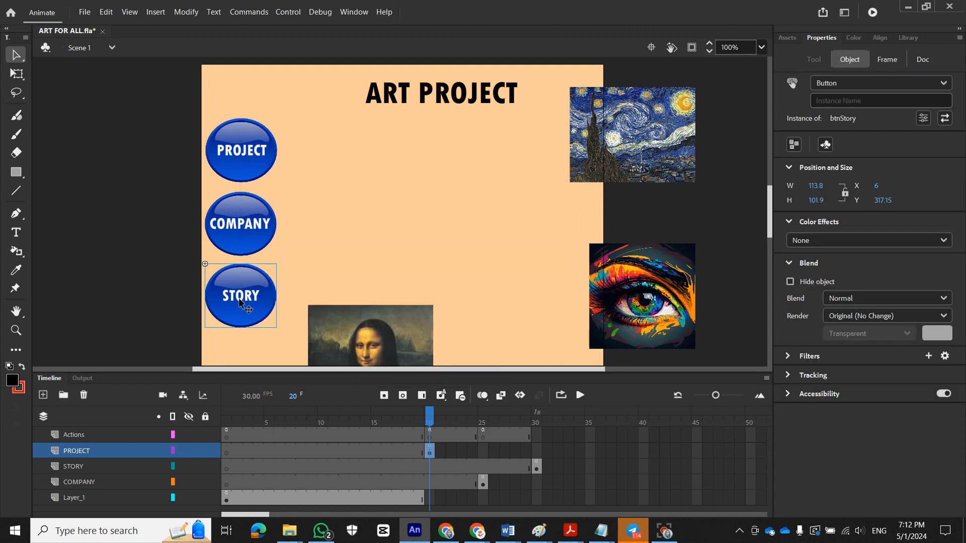
click(847, 100)
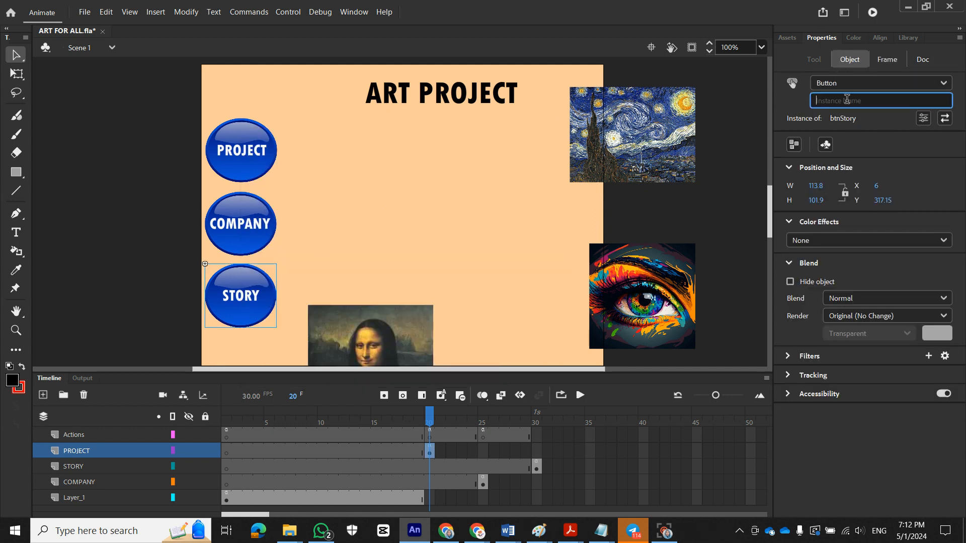
text(btn_story)
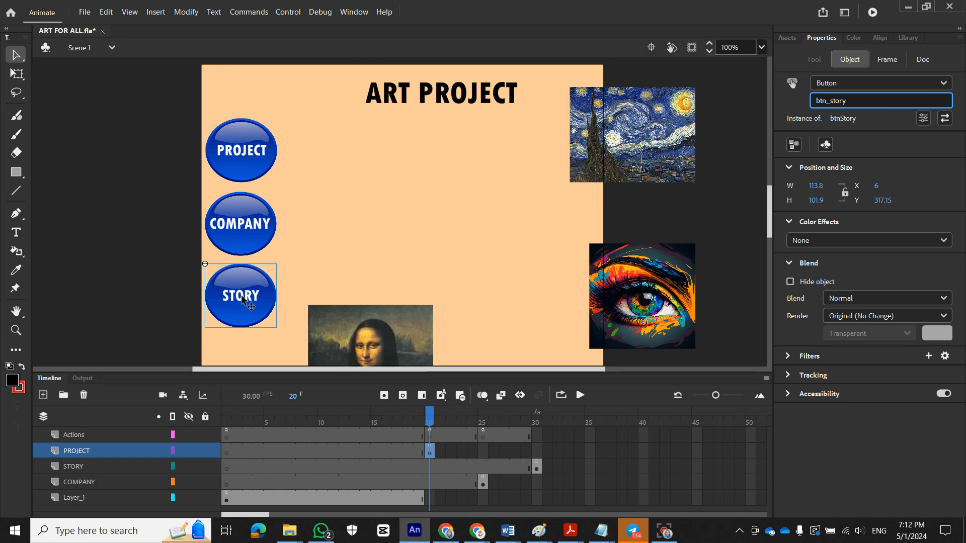
Step: Apply the ActionScript snippet Click to Go to Frame and Play to the STORY button in the frame 20 script
click(429, 439)
right_click(430, 438)
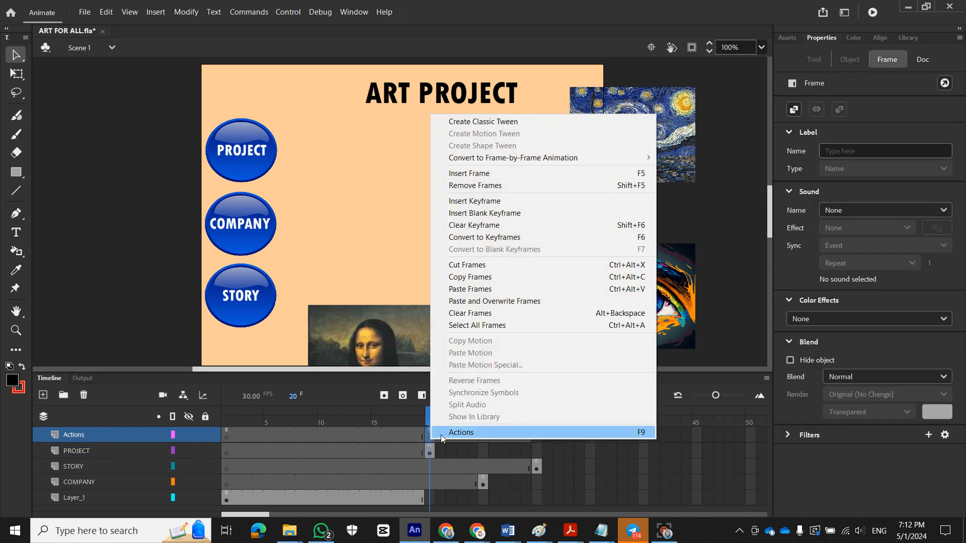
click(450, 433)
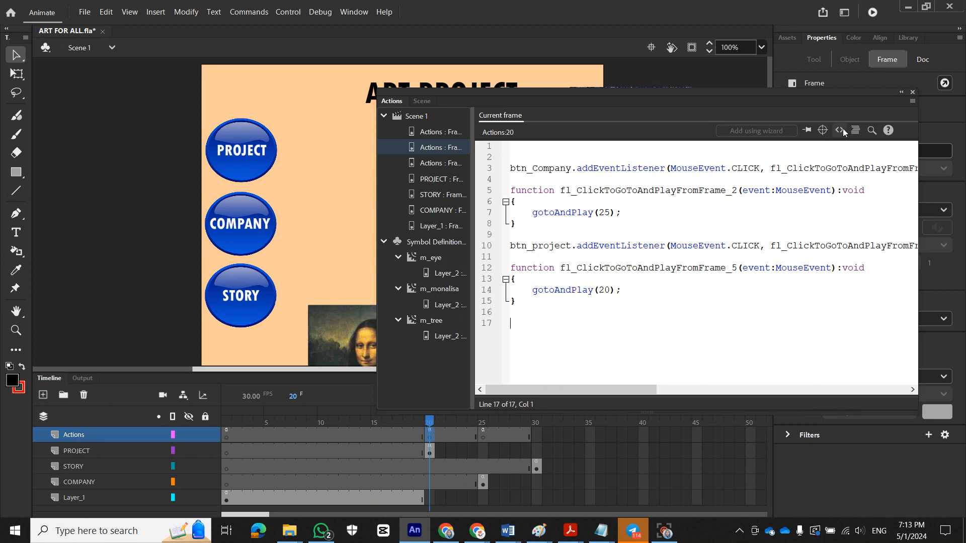
click(236, 297)
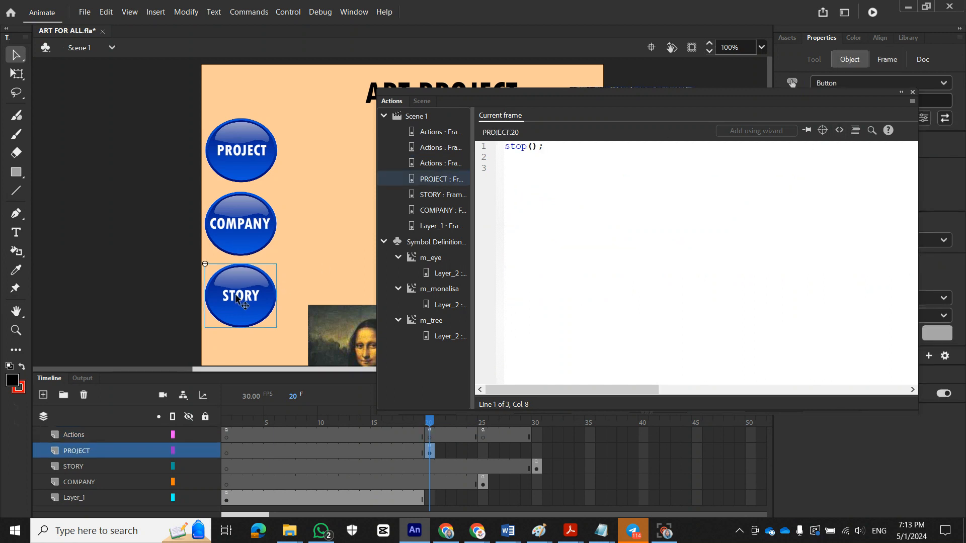
click(839, 130)
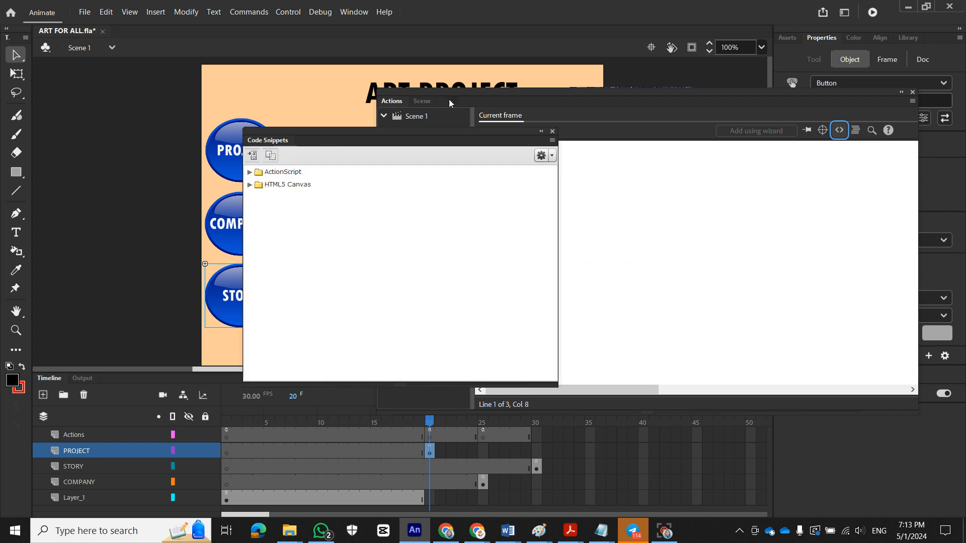
click(251, 173)
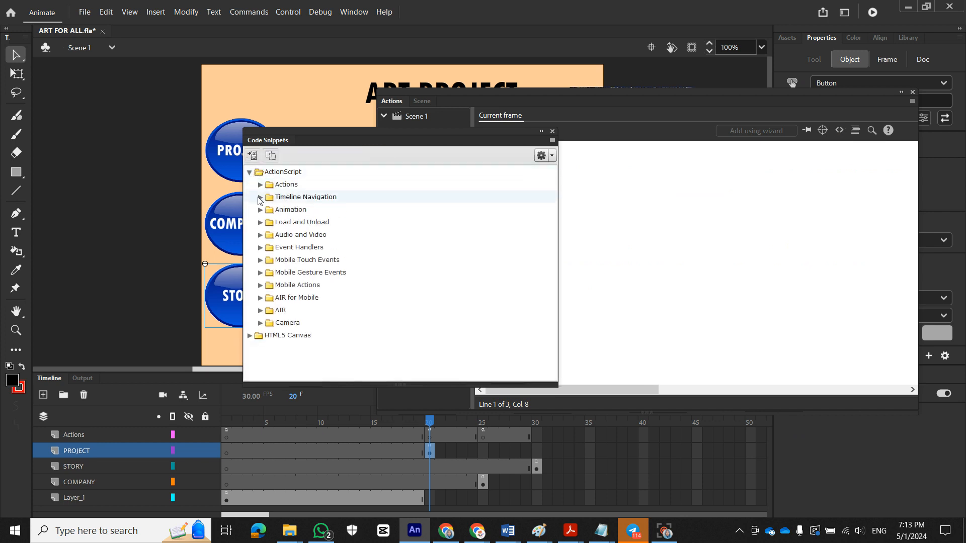
click(260, 197)
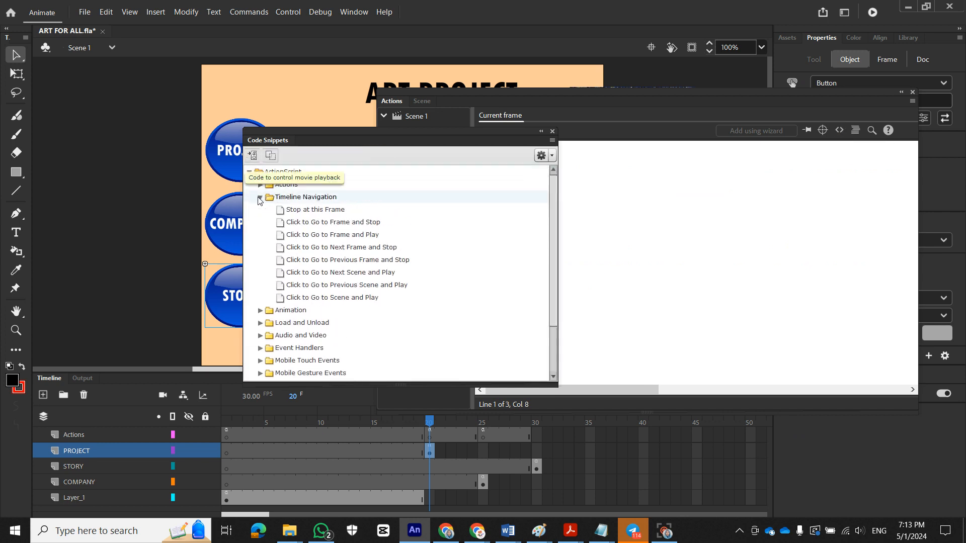
double_click(338, 240)
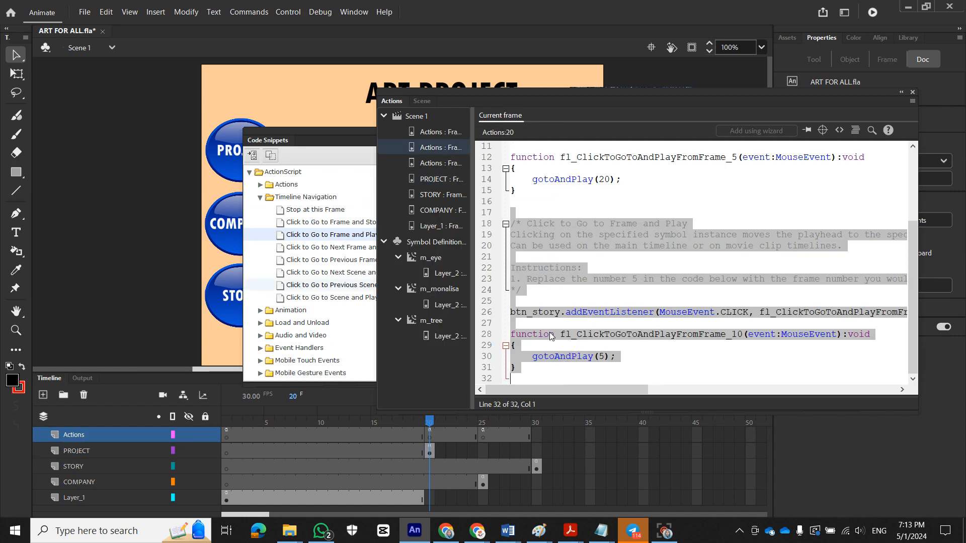
Step: Delete the instruction comment block above the btn_story listener in the frame 20 script
drag(543, 290, 503, 227)
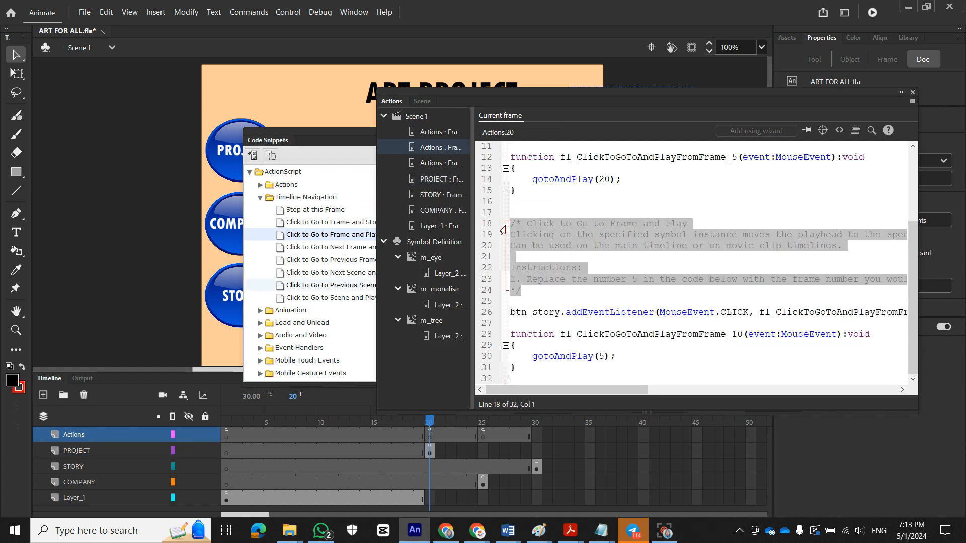
key(BackSpace)
key(Delete)
key(Delete)
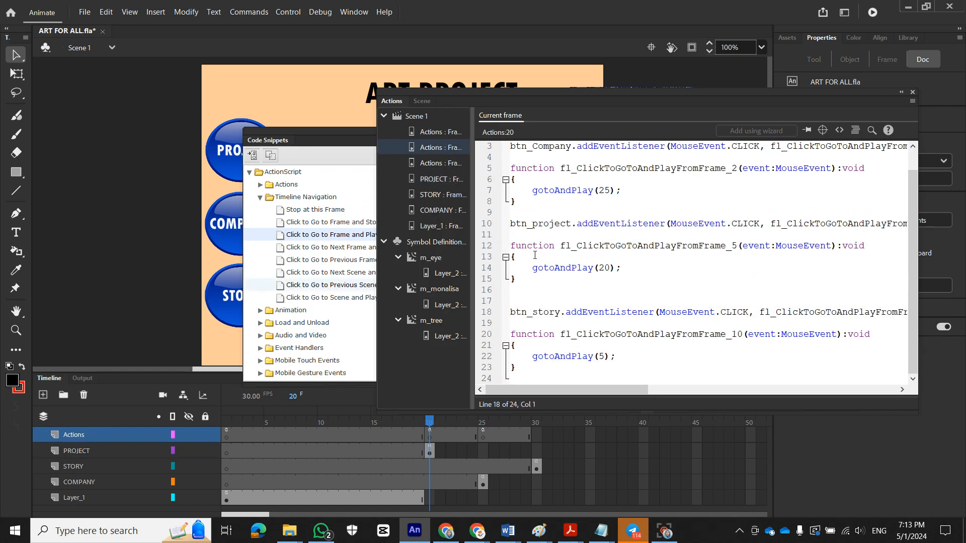
Step: Rename the STORY handler to fl_ClickToGoToAndPlayFromFrame_6 in both its function definition and the btn_story listener
click(536, 317)
click(742, 334)
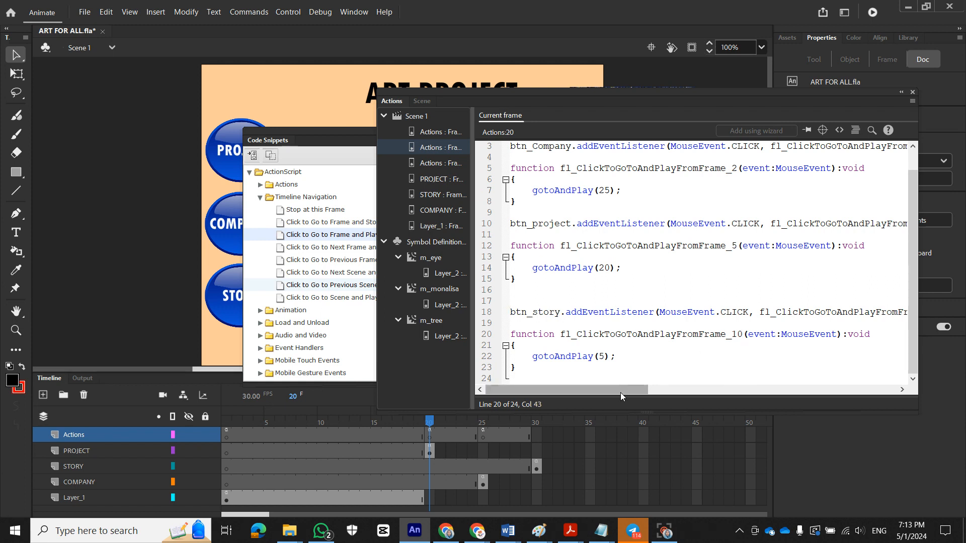
drag(620, 391, 672, 388)
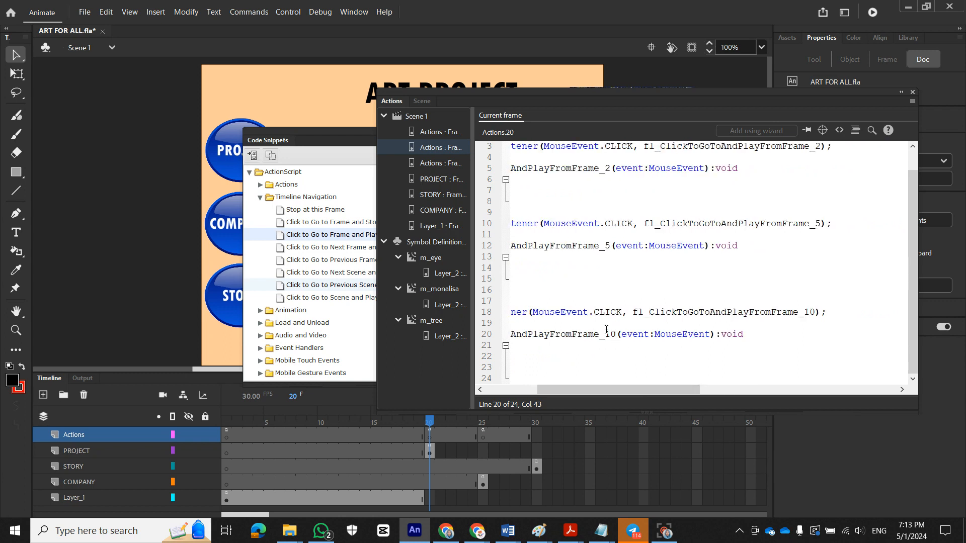
key(BackSpace)
key(BackSpace)
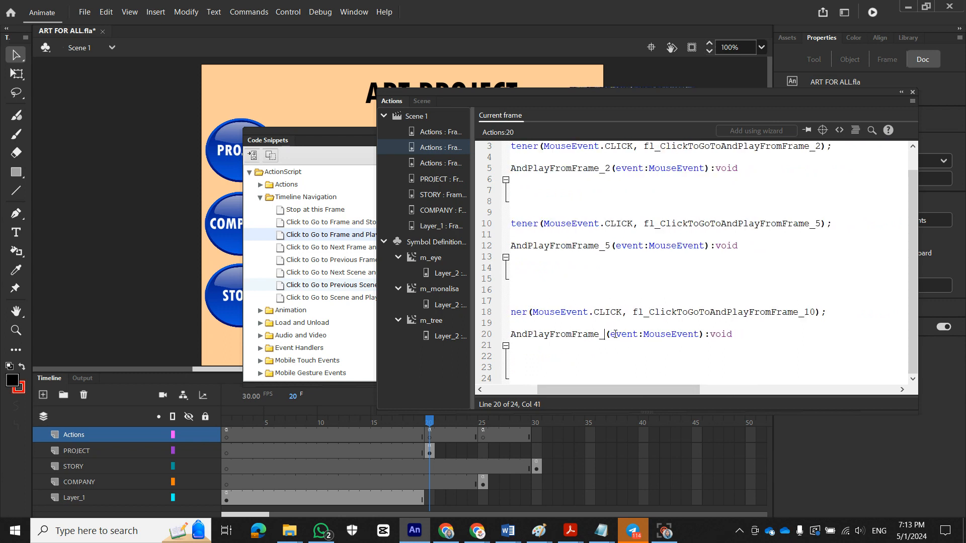
text(6)
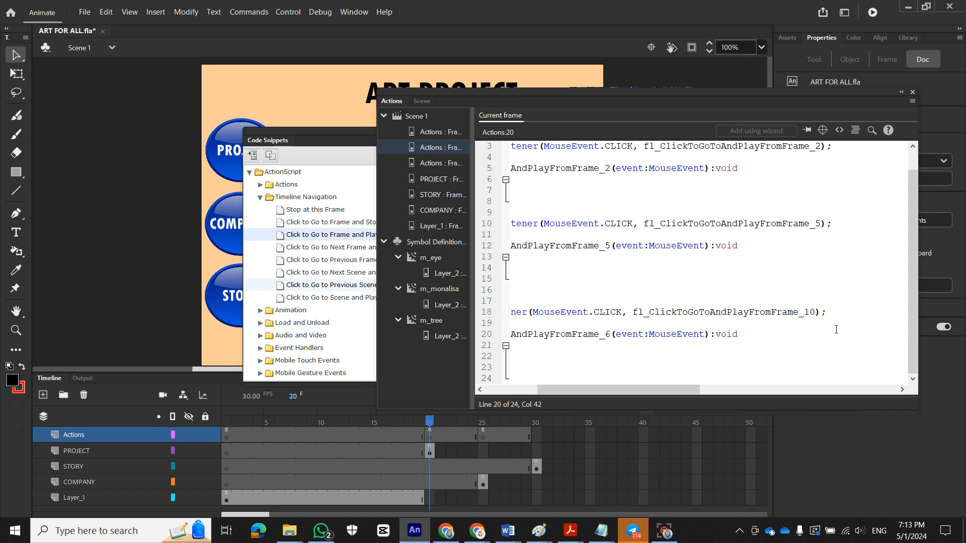
click(816, 312)
key(BackSpace)
key(BackSpace)
text(6)
Step: Set the STORY handler's gotoAndPlay target to frame 30 and close the code snippets
drag(665, 389, 577, 394)
click(602, 359)
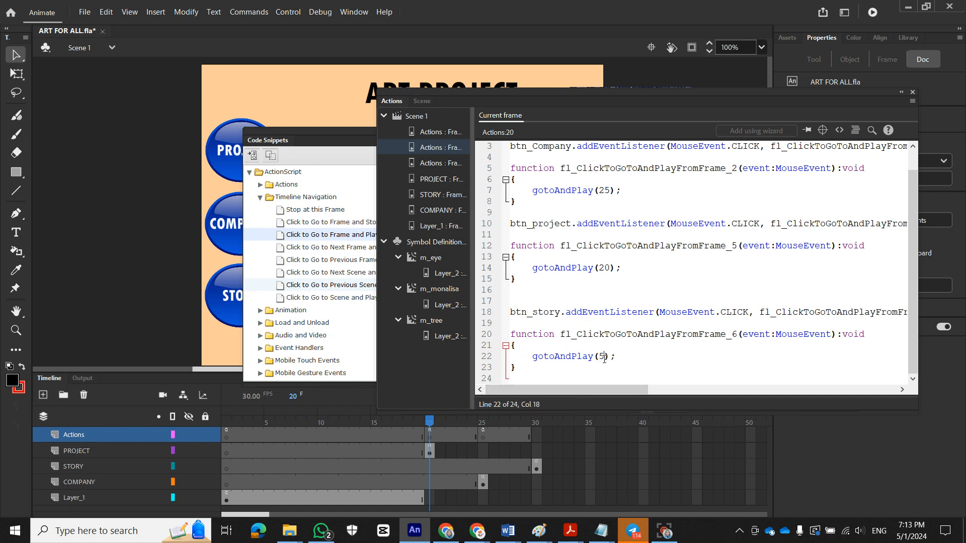
key(BackSpace)
text(30)
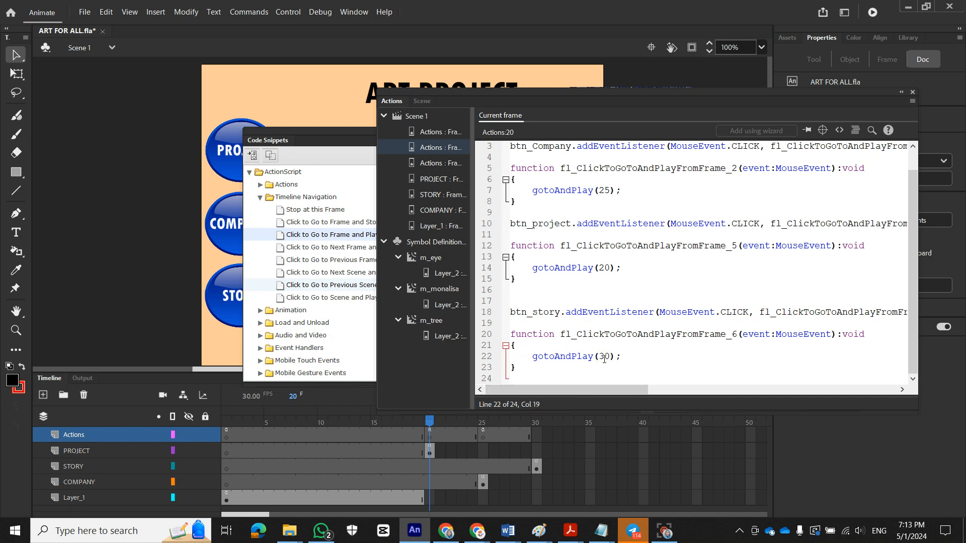
click(356, 140)
click(551, 132)
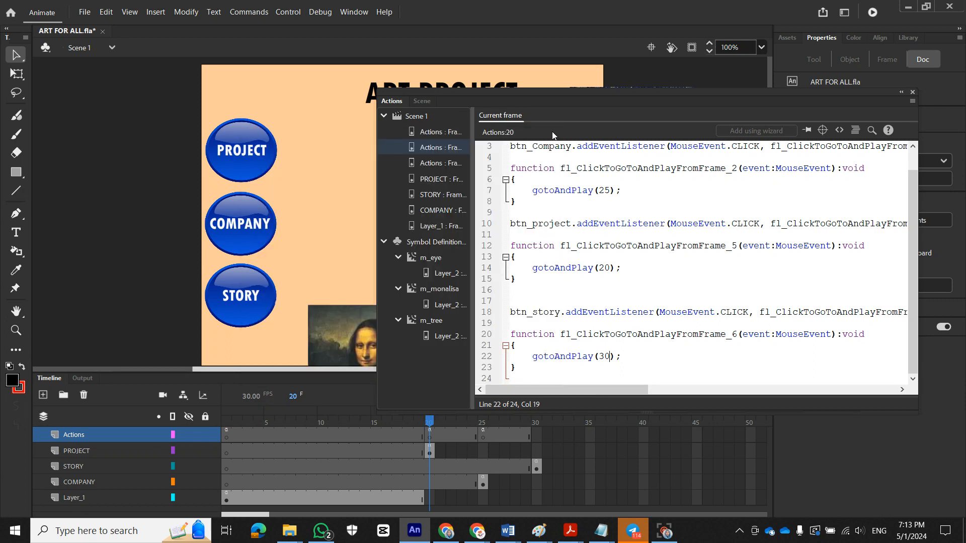
Step: Examine the project, company and story button handlers in the frame 25 script, and check the STORY layer's script at frame 30
click(482, 483)
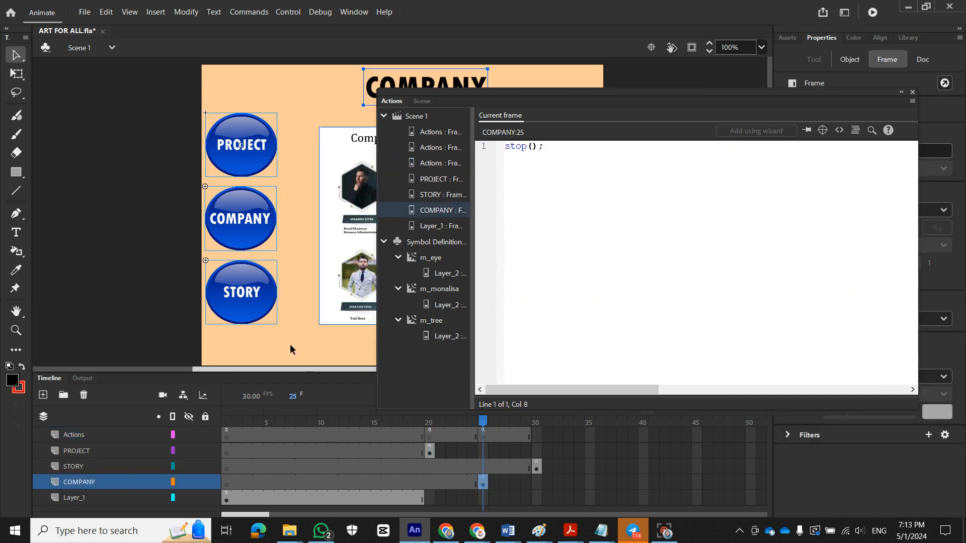
click(482, 434)
click(588, 247)
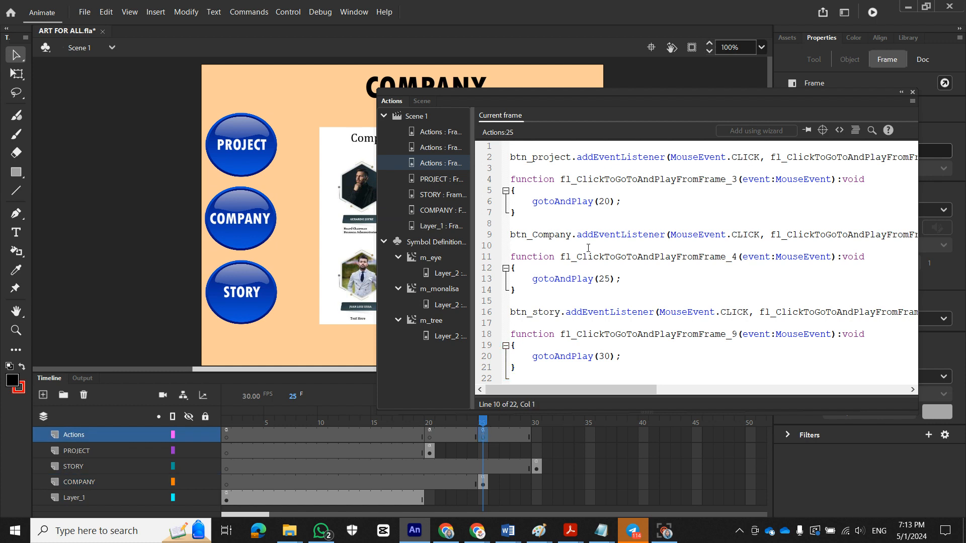
click(555, 178)
click(556, 234)
click(557, 313)
click(536, 467)
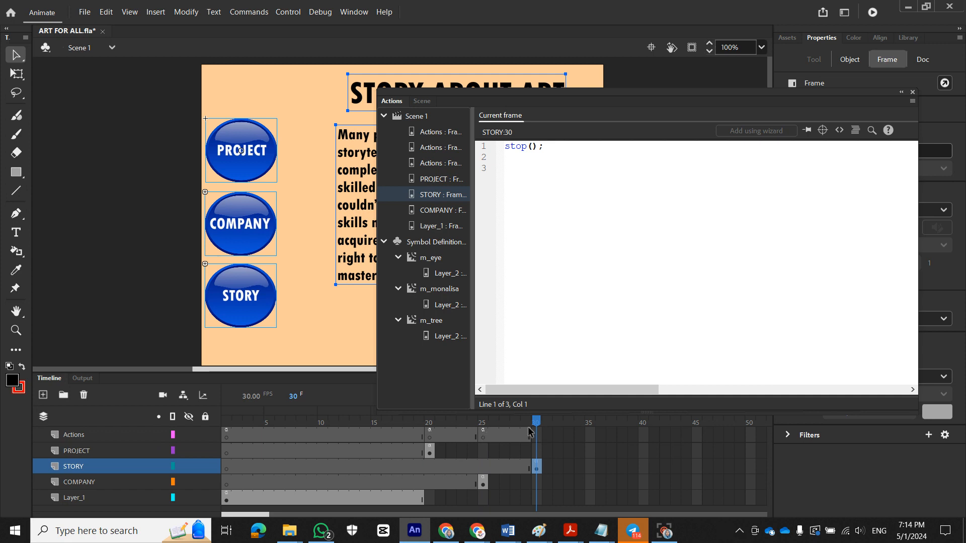
Step: Copy the complete project, company and story button code from the Actions layer's frame 25 script
click(481, 435)
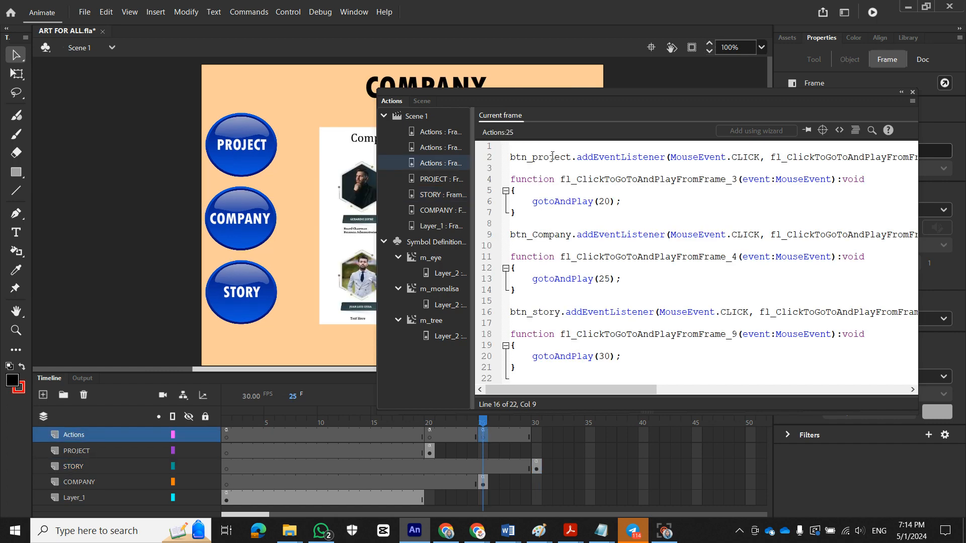
click(551, 156)
key(ctrl+a)
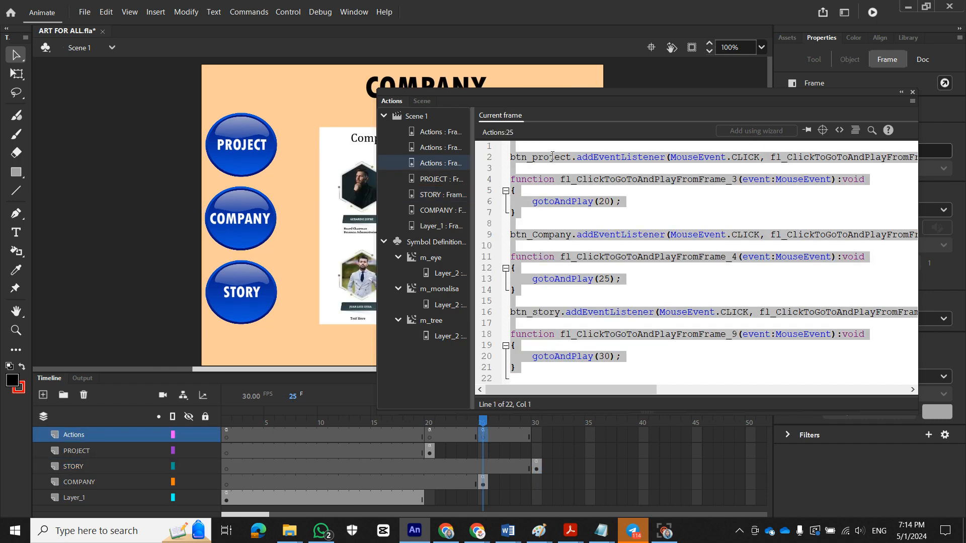
key(ctrl+c)
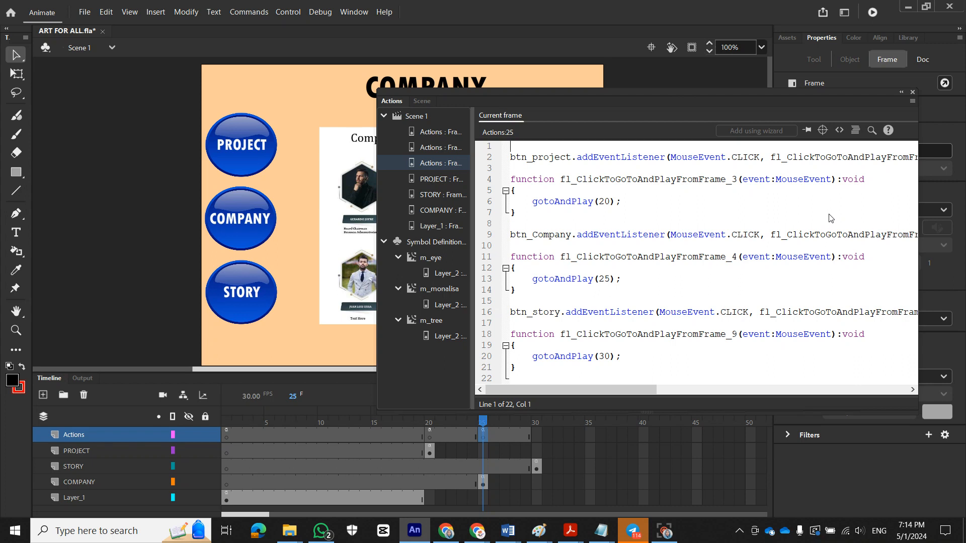
key(ctrl+a)
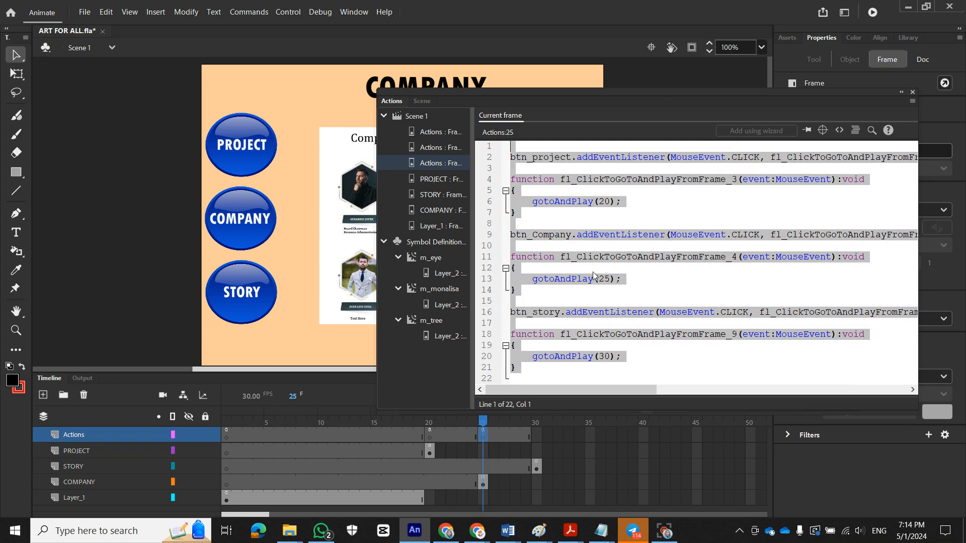
Step: Try pasting the copied button code below stop(); in the STORY layer's frame 30 script, and undo the paste
click(537, 436)
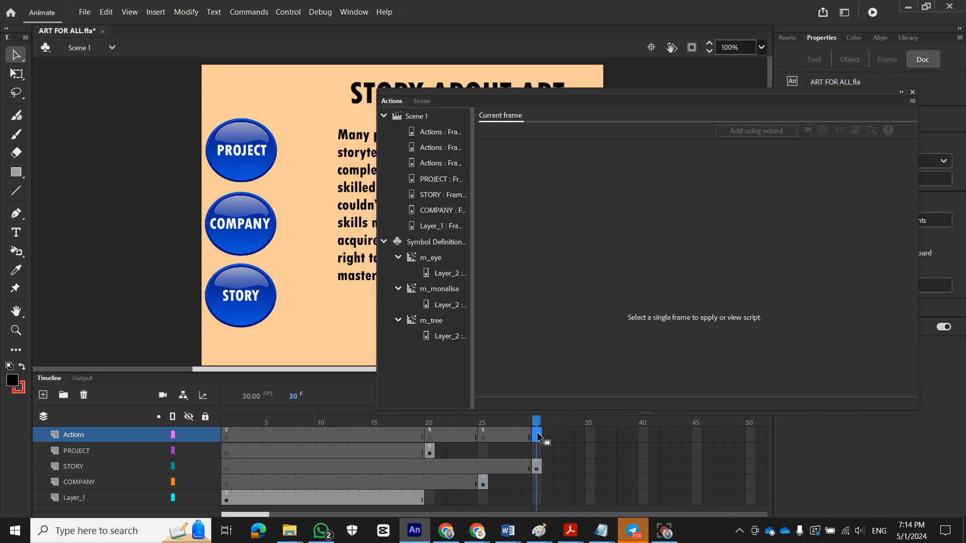
click(535, 467)
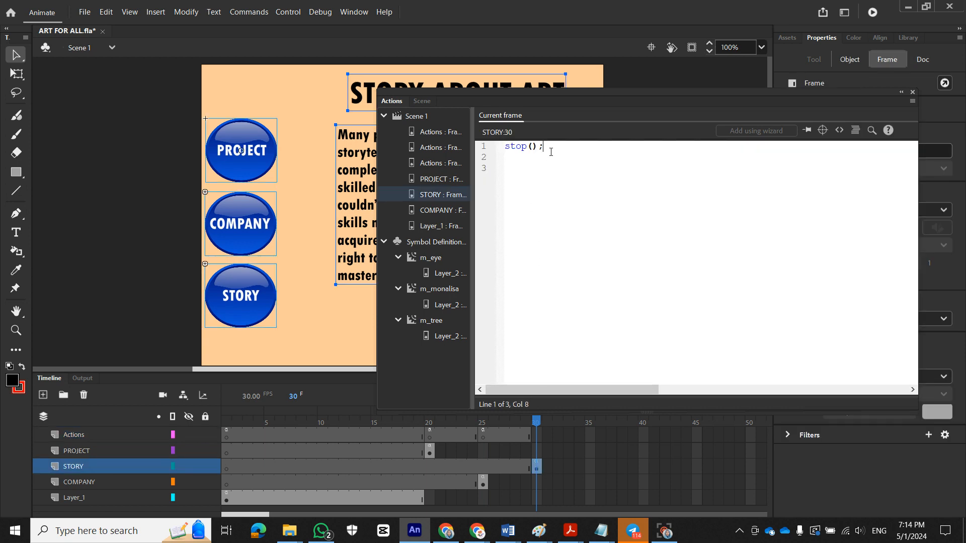
key(Return)
key(ctrl+v)
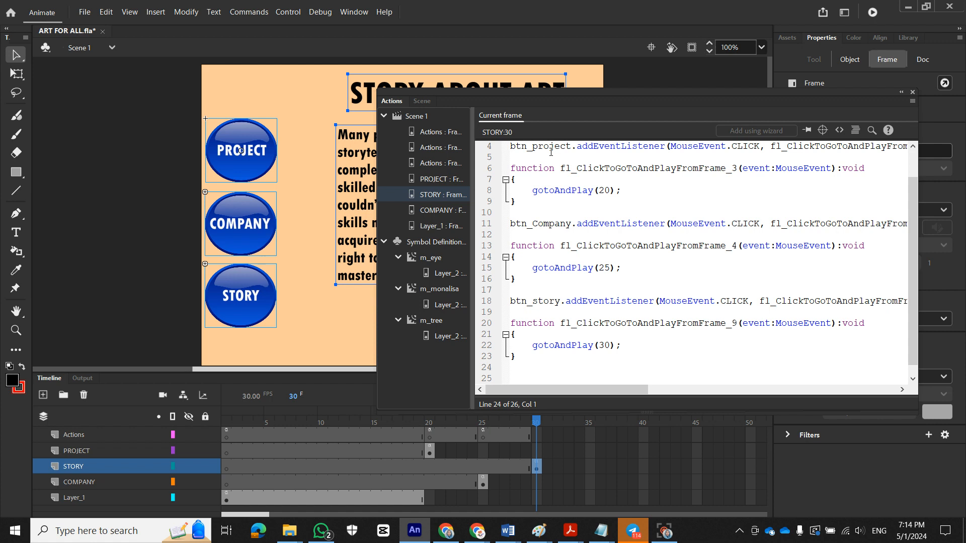
key(ctrl+z)
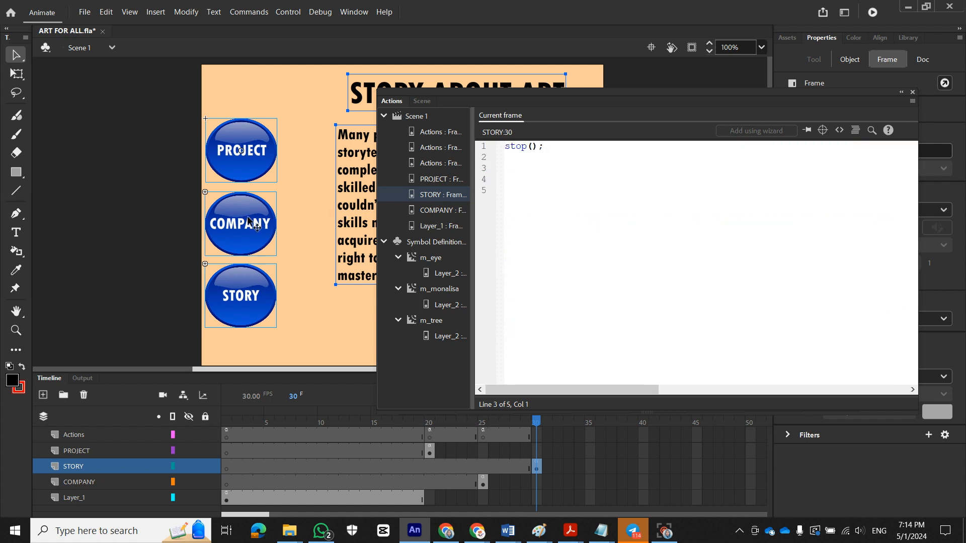
Step: Apply the ActionScript Timeline Navigation snippet "Click to Go to Frame and Play" to the PROJECT button at frame 30
click(314, 292)
click(247, 157)
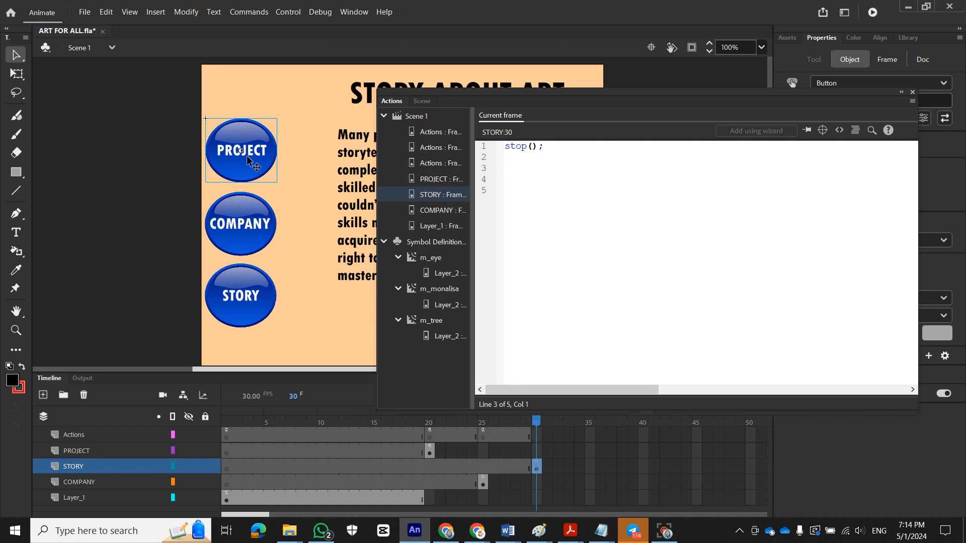
click(839, 131)
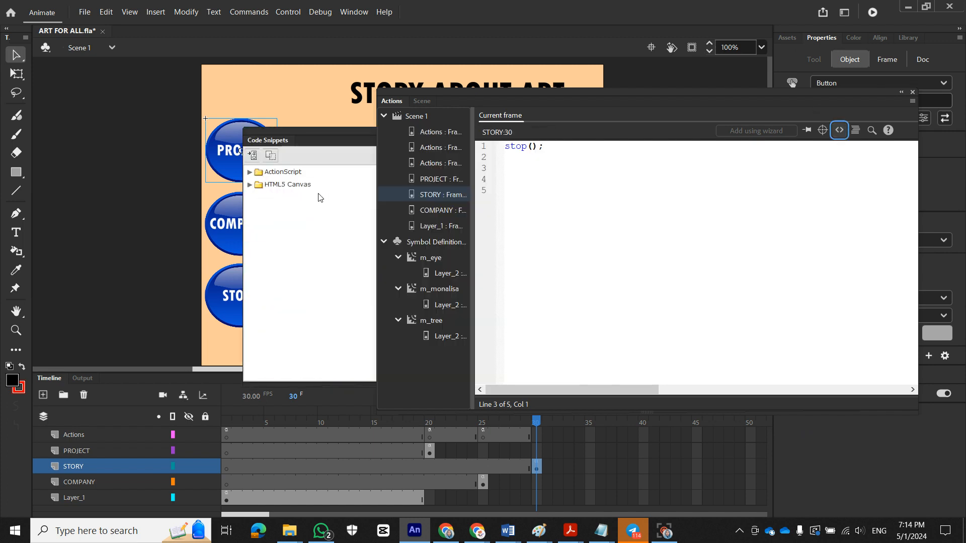
click(250, 172)
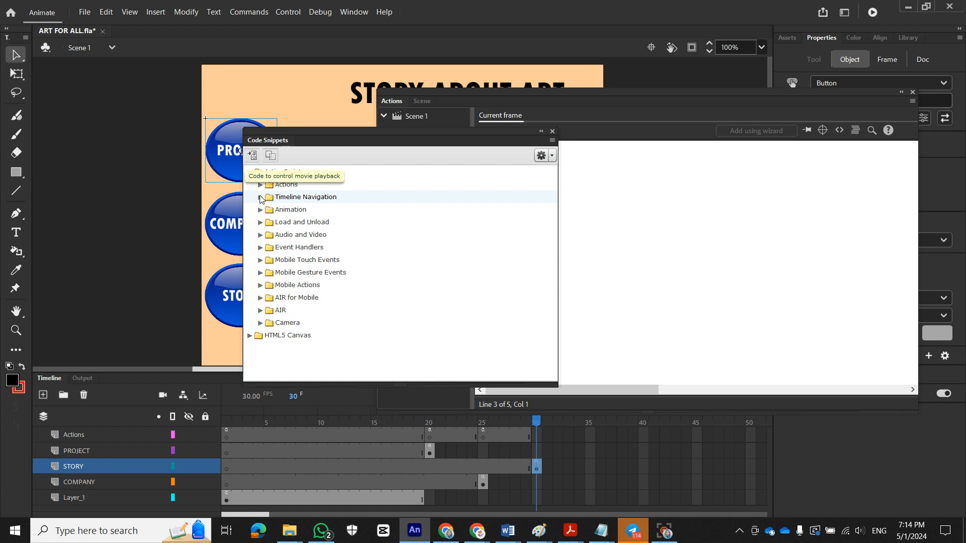
click(260, 184)
click(259, 185)
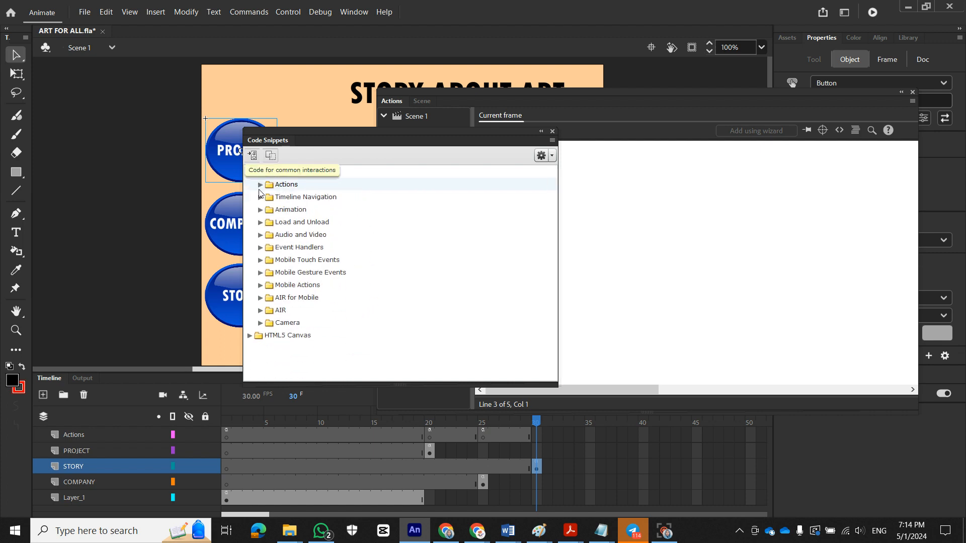
click(260, 197)
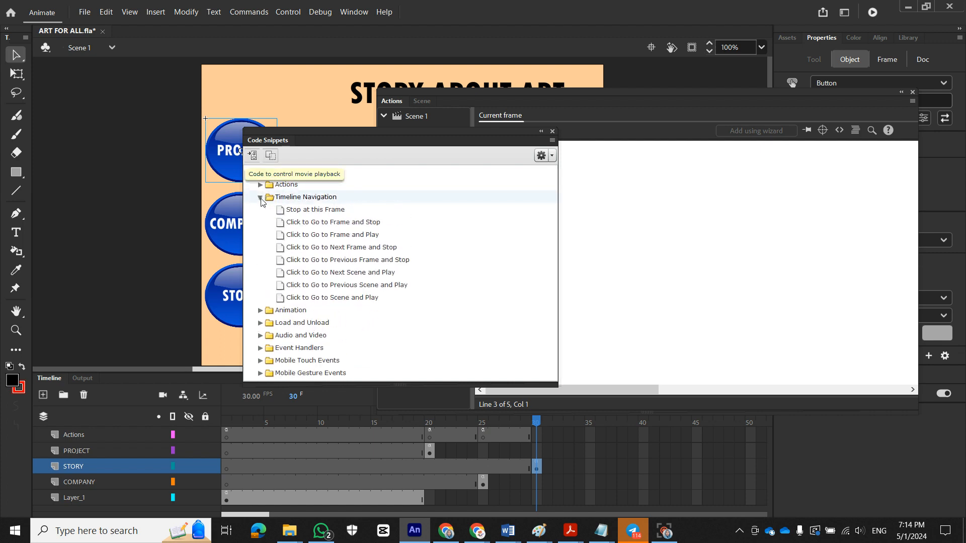
double_click(329, 237)
click(563, 316)
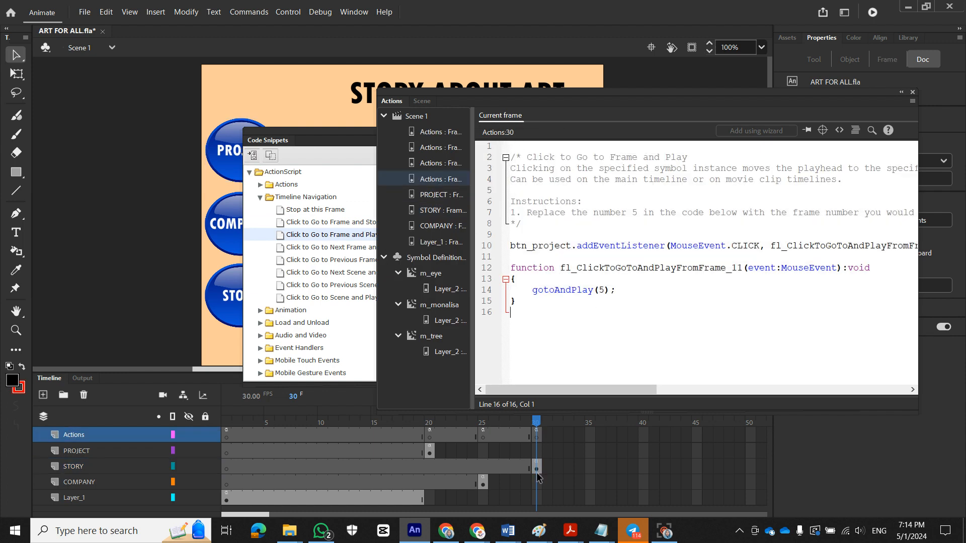
Step: Replace the generated code in the Actions layer's frame 30 script with the copied button code, and delete the project function name's number suffix
click(537, 437)
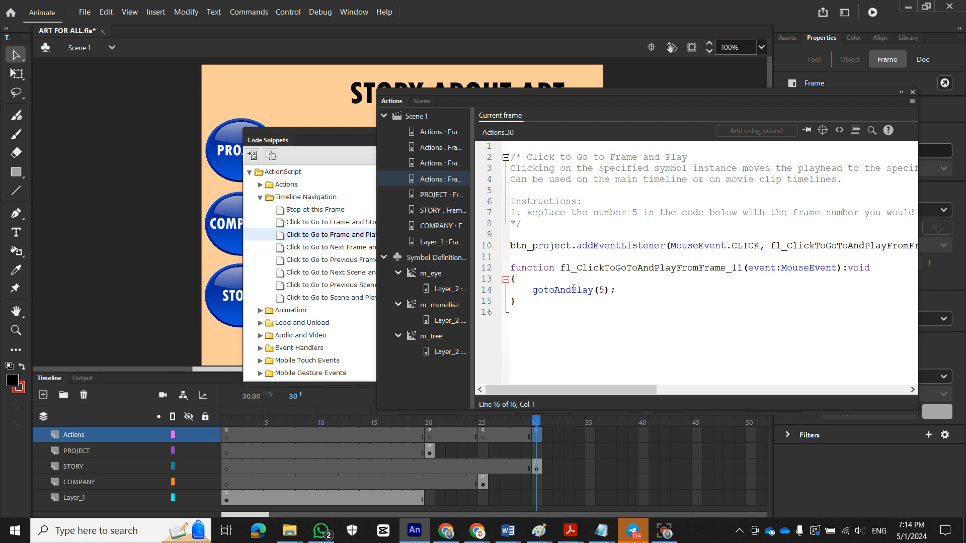
key(ctrl+a)
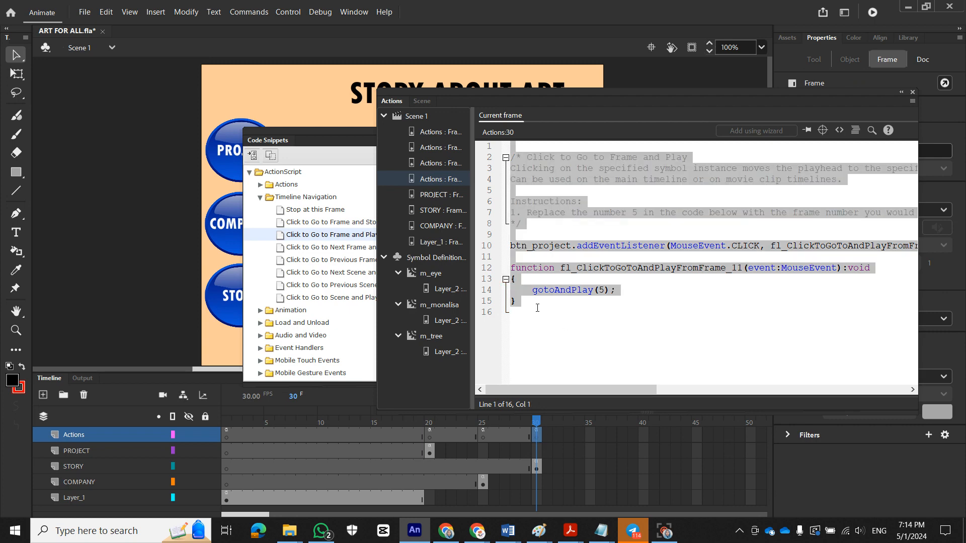
key(ctrl+v)
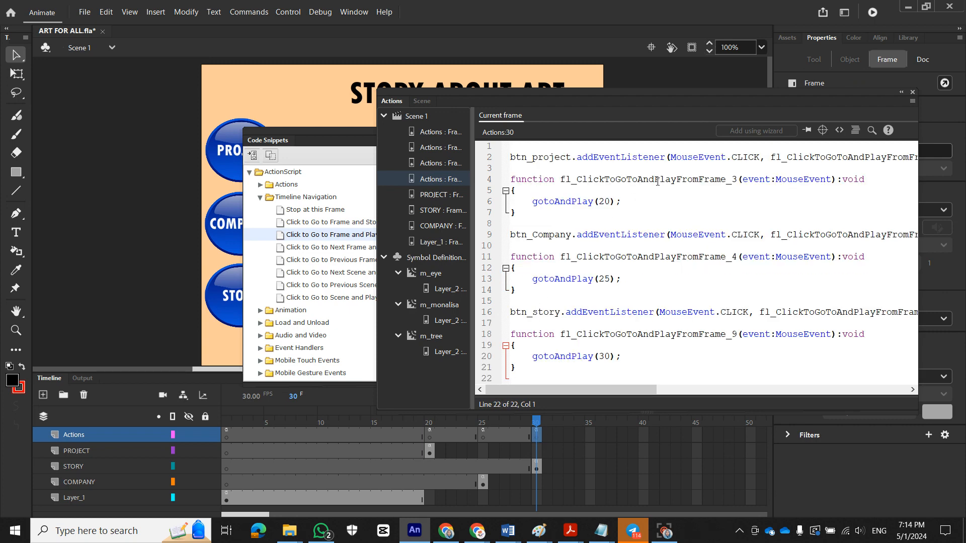
click(736, 180)
key(BackSpace)
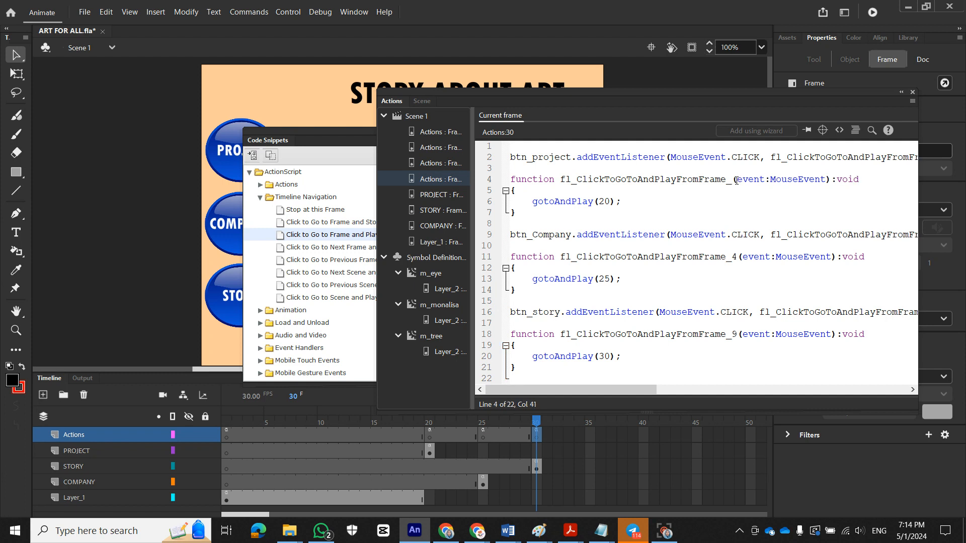
Step: Enlarge the script editor and compare the handler function numbers used in the frame 1 and frame 20 Actions scripts
click(446, 134)
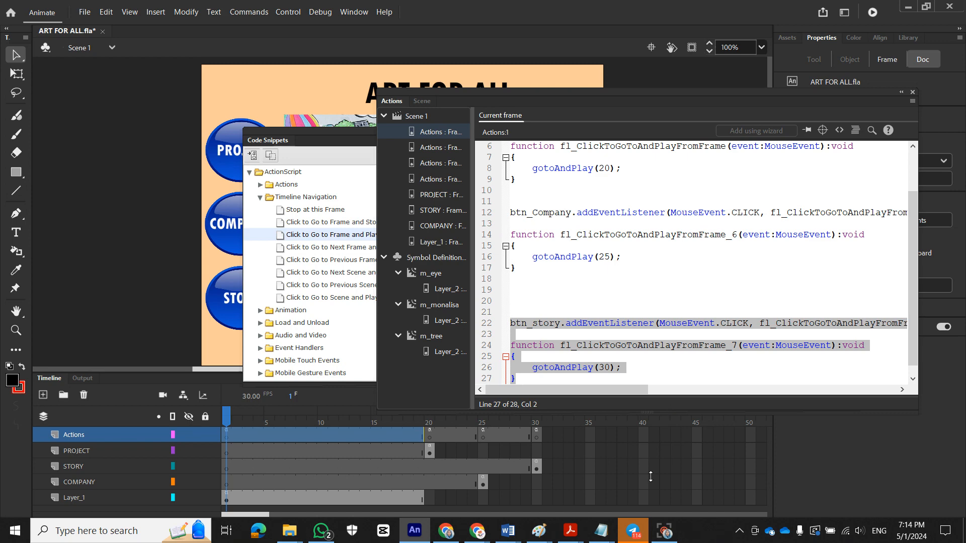
drag(664, 410, 647, 495)
double_click(873, 289)
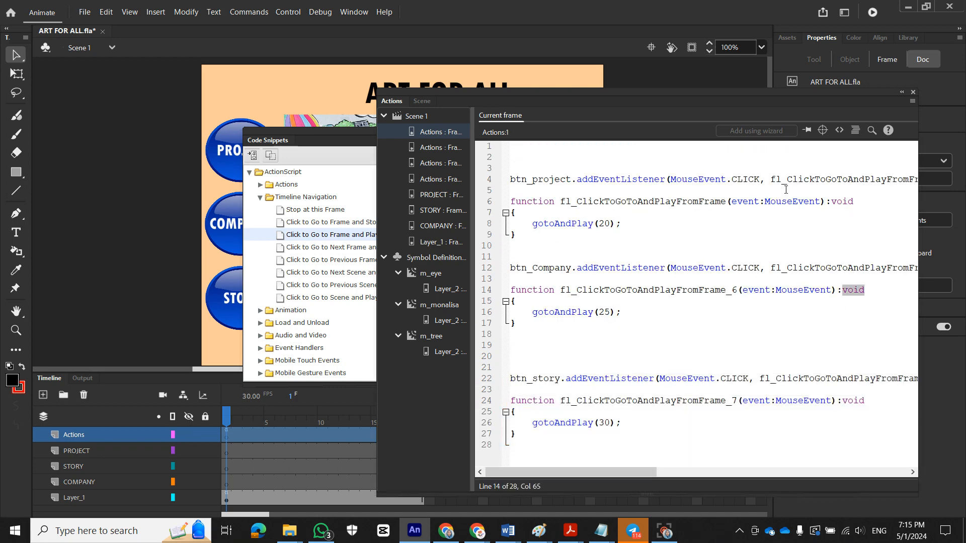
key(ctrl+Home)
click(728, 201)
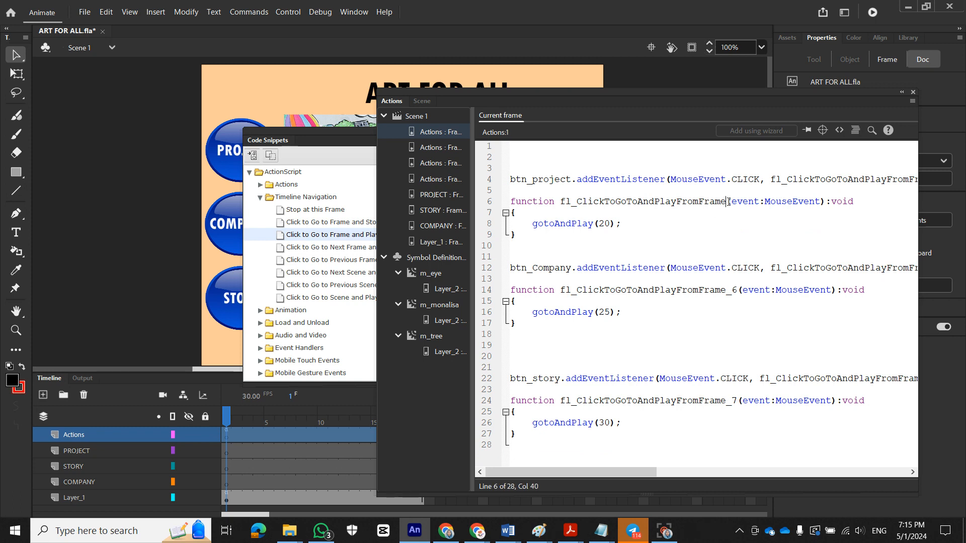
click(738, 291)
click(739, 409)
click(453, 151)
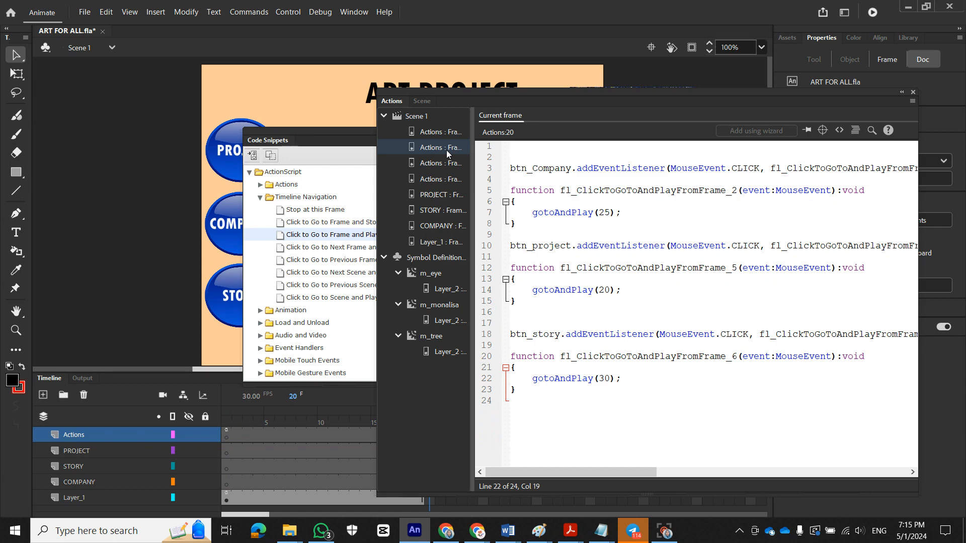
click(449, 138)
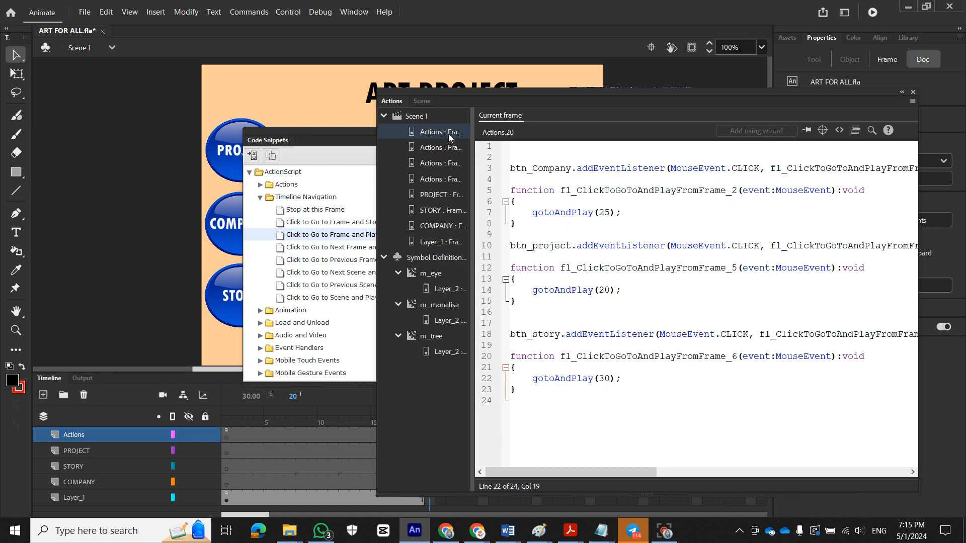
click(449, 149)
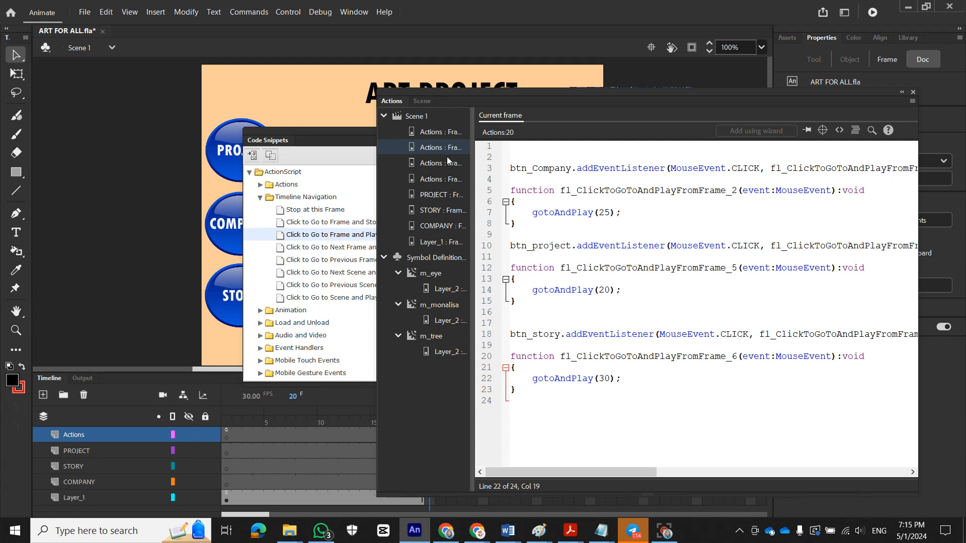
click(450, 132)
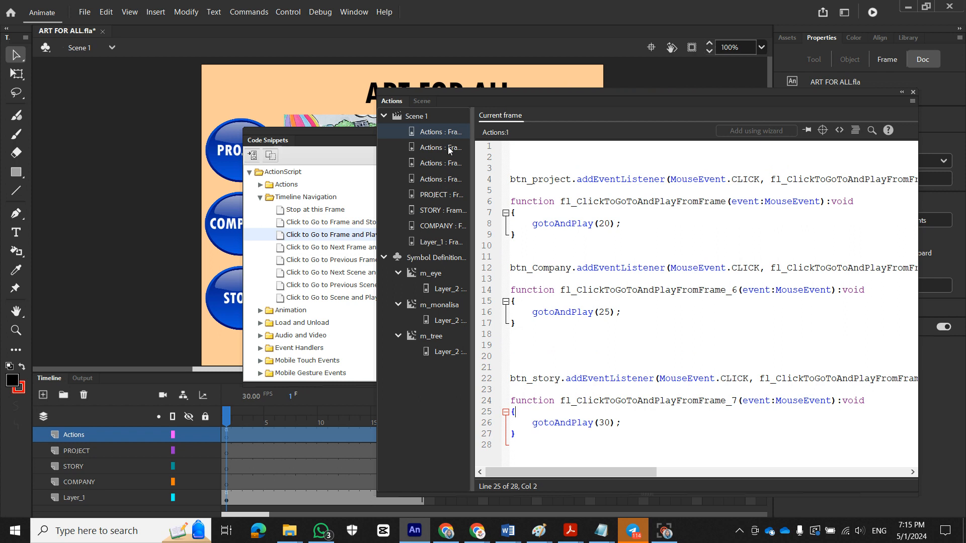
Step: Rename the frame 20 story handler to fl_ClickToGoToAndPlayFromFrame_8 in both its function definition and the btn_story listener
click(449, 149)
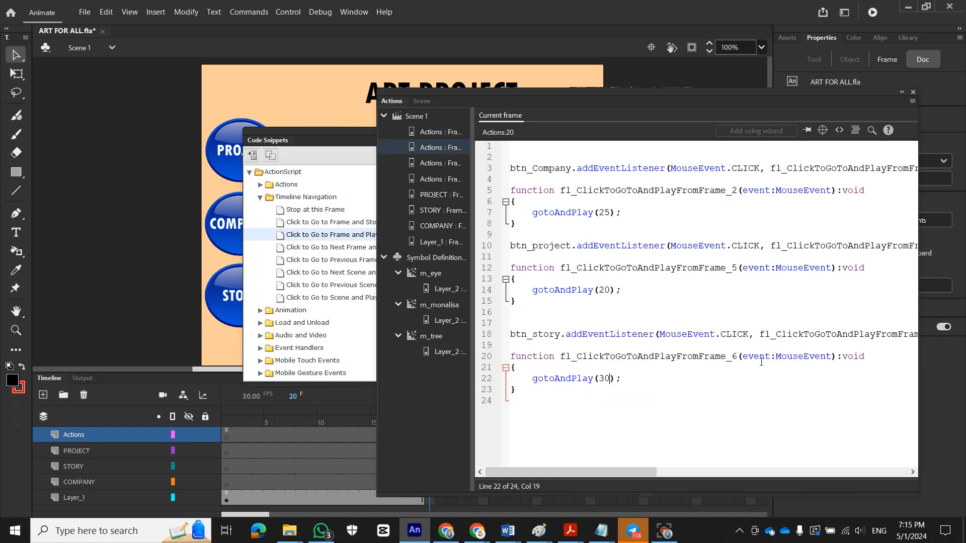
click(737, 357)
key(BackSpace)
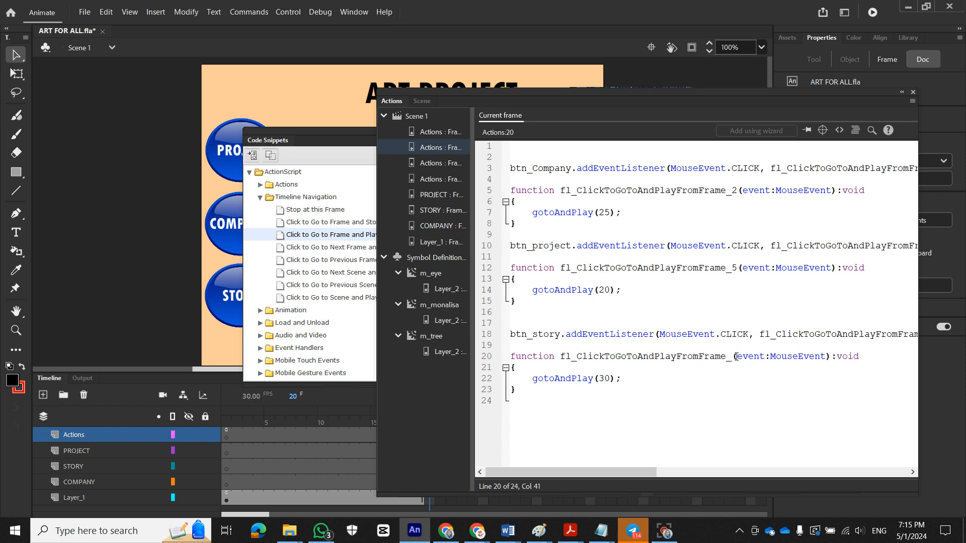
text(8)
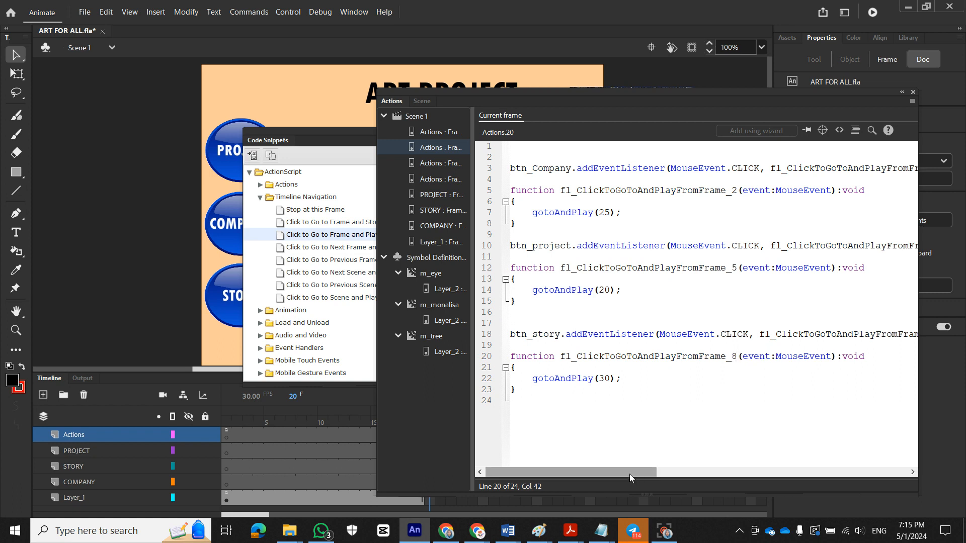
drag(635, 472, 694, 472)
click(798, 335)
key(BackSpace)
text(8);)
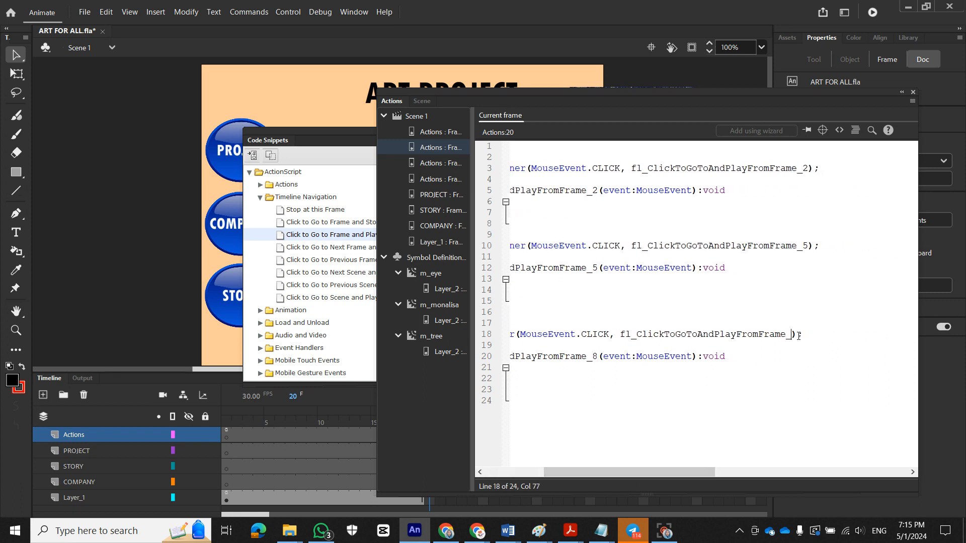
Step: Examine the handler numbers in the frame 25 and frame 30 Actions scripts, and check the PROJECT, STORY and COMPANY layer scripts
click(425, 164)
click(733, 198)
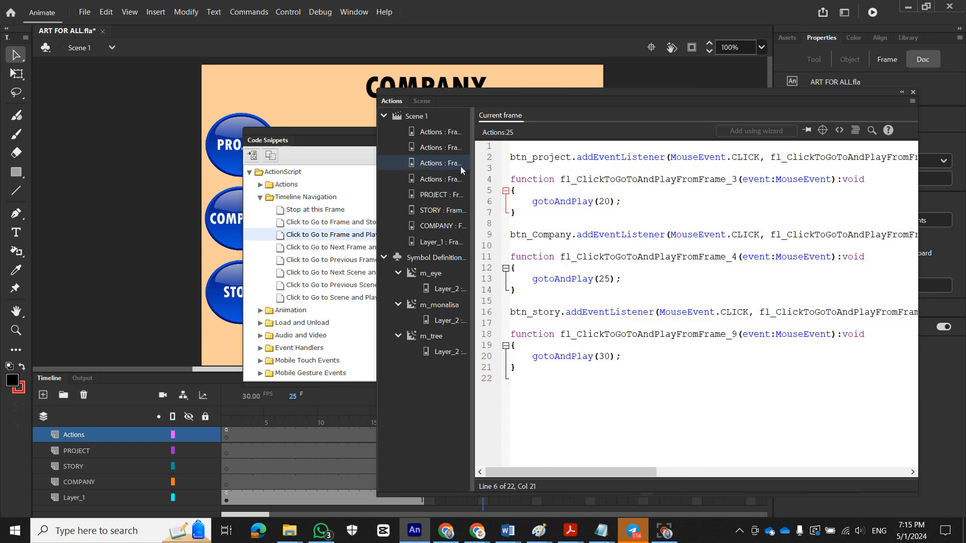
click(432, 180)
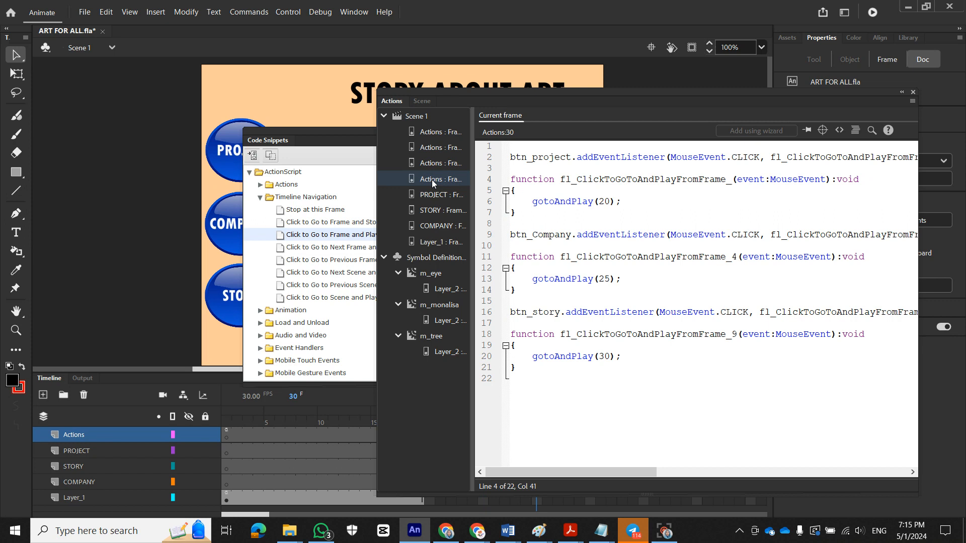
click(432, 163)
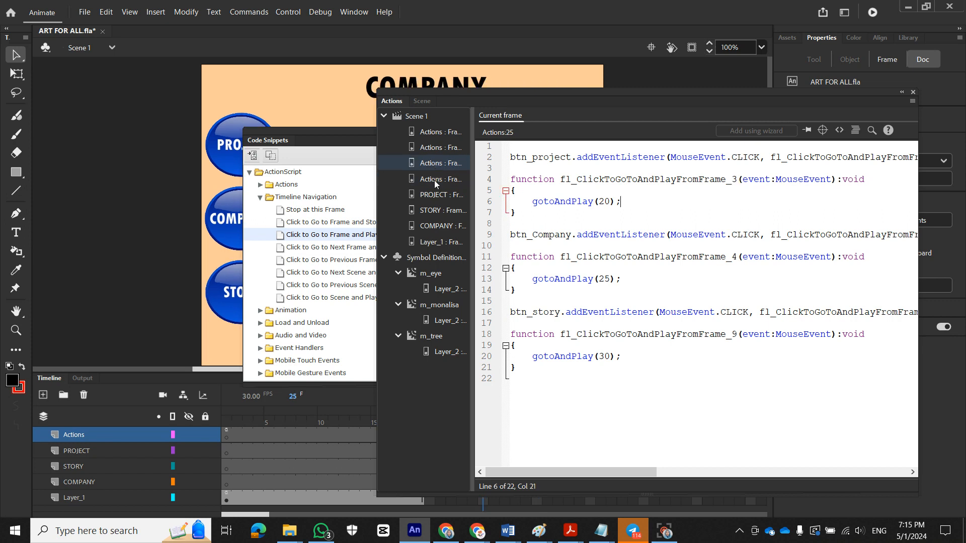
click(433, 180)
click(435, 195)
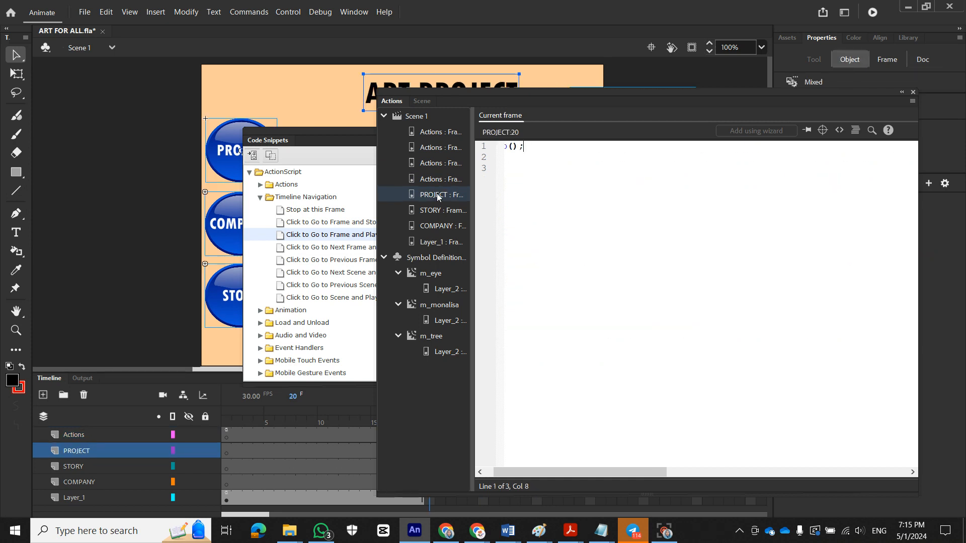
click(440, 215)
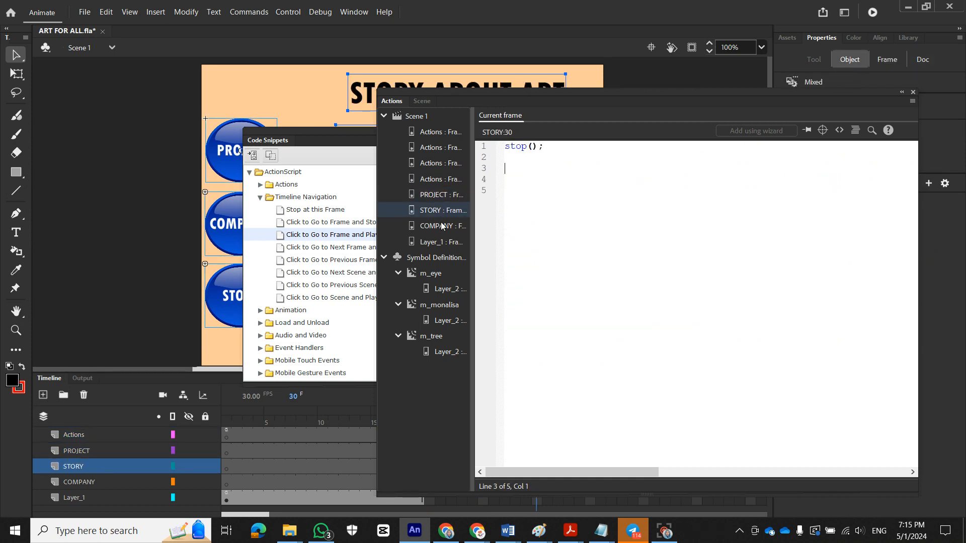
click(442, 227)
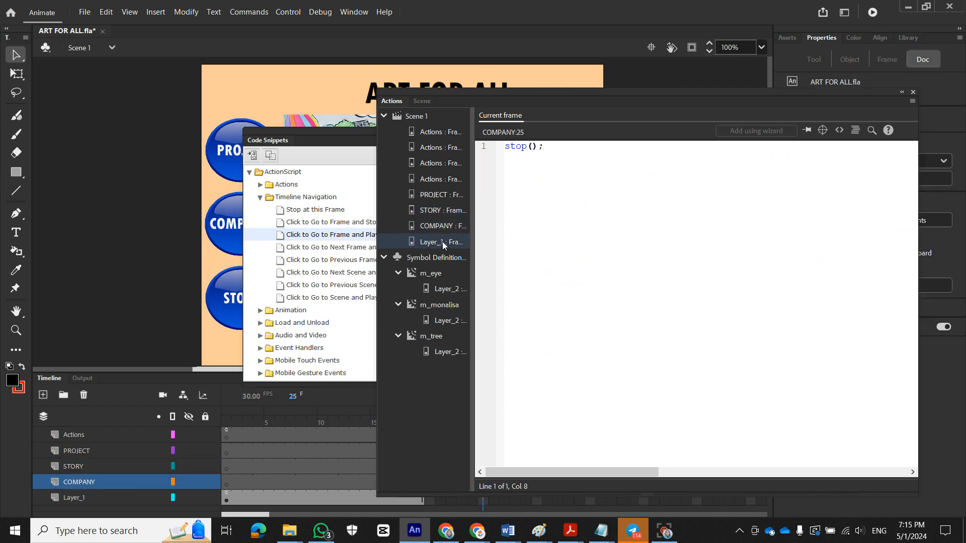
Step: In the Actions layer's frame 30 script, number the project, company and story handler function definitions fl_ClickToGoToAndPlayFromFrame_10, _11 and _12
click(442, 242)
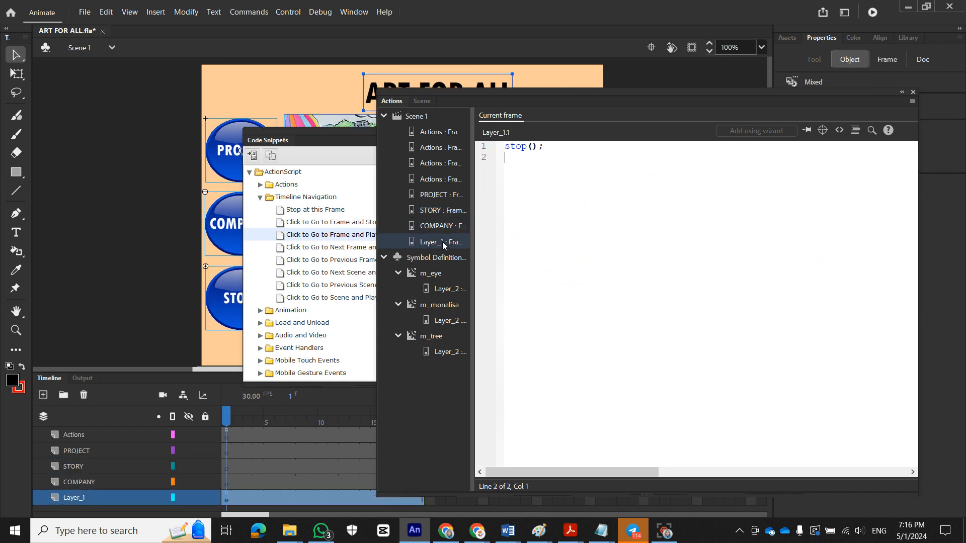
click(447, 289)
click(443, 198)
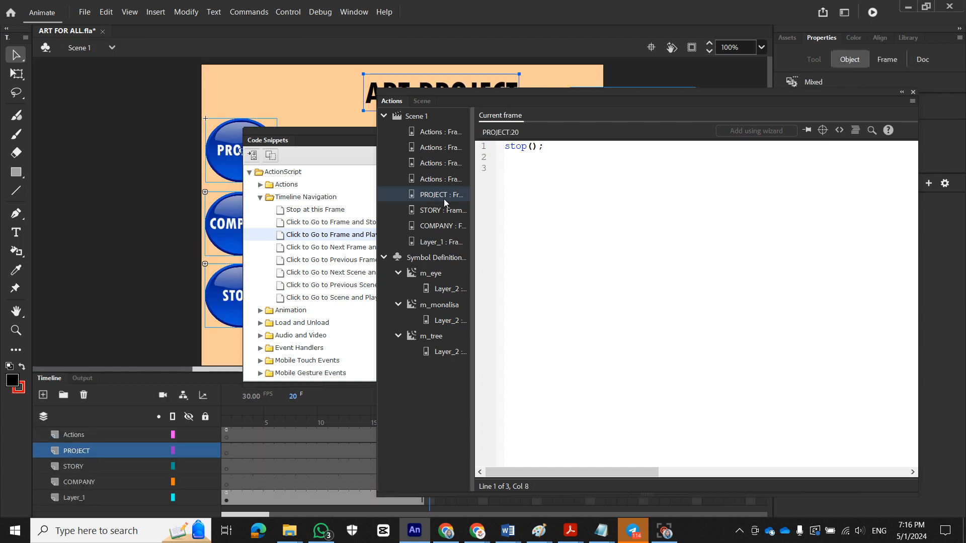
click(441, 181)
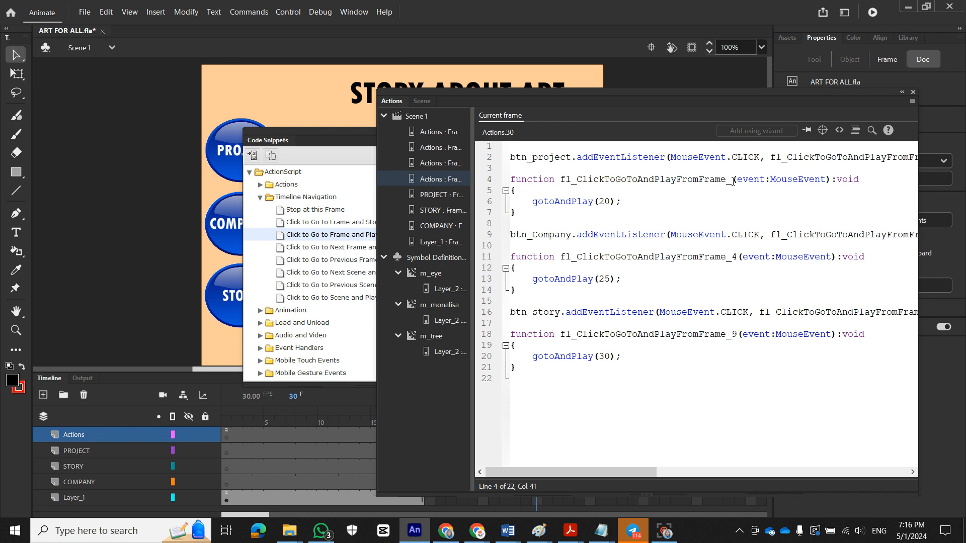
text(10)
click(737, 256)
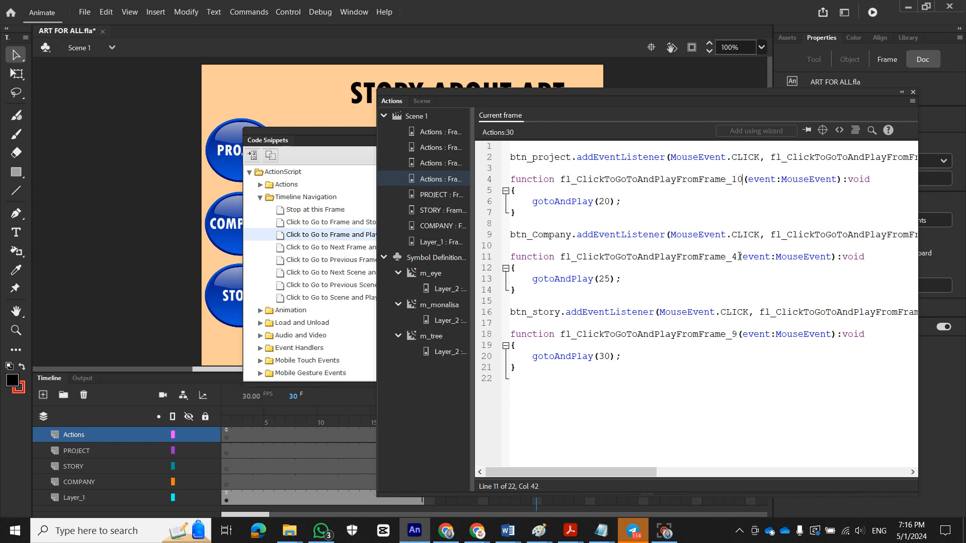
key(BackSpace)
text(11)
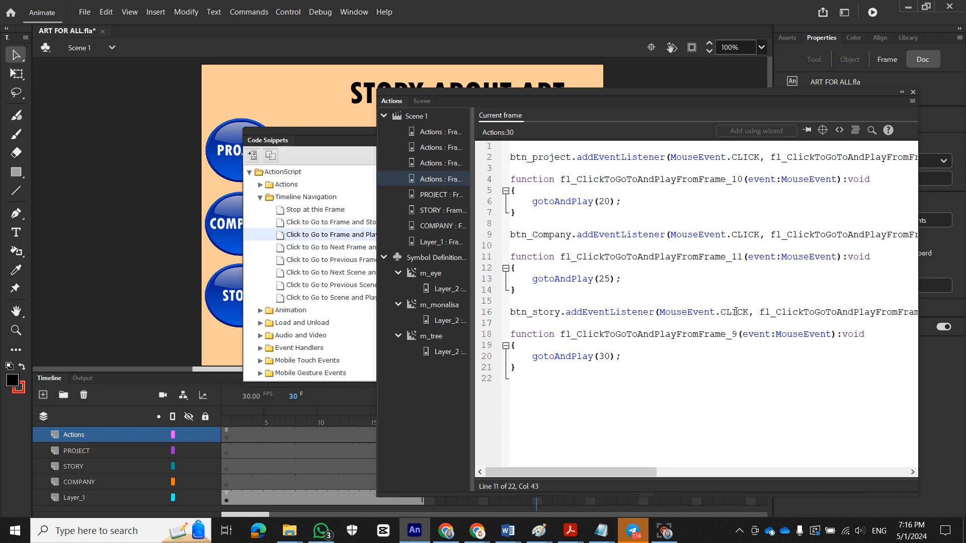
click(737, 340)
key(BackSpace)
text(12)
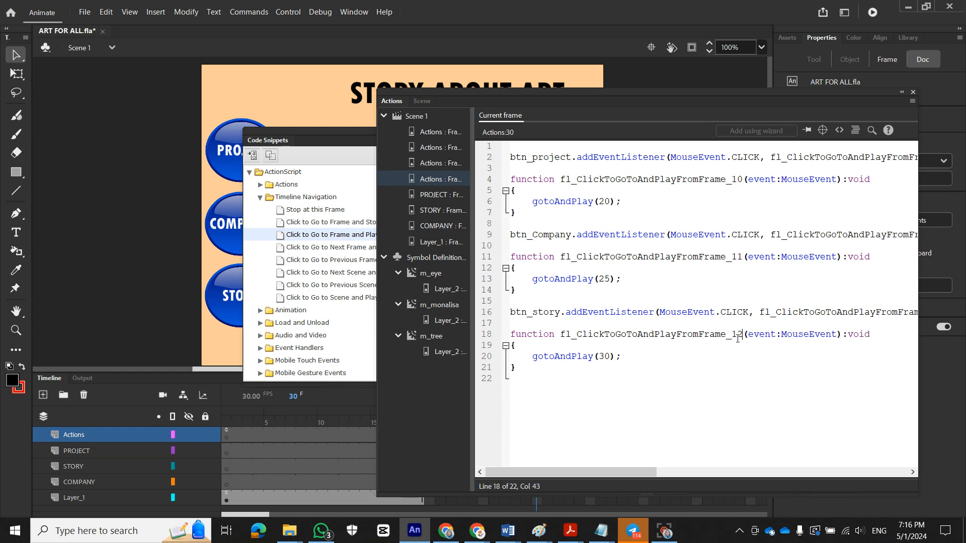
Step: Update the frame 30 btn_project, btn_Company and btn_story listeners to call handlers _10, _11 and _12, and close the script editor
drag(615, 471, 659, 472)
click(839, 158)
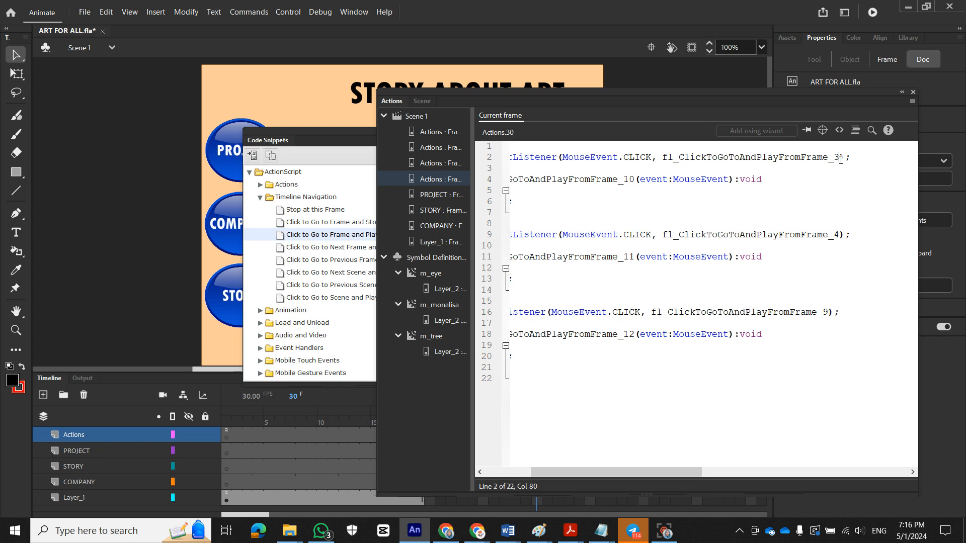
key(BackSpace)
text(10)
click(838, 235)
key(BackSpace)
text(11)
click(829, 312)
key(BackSpace)
text(12)
drag(649, 469, 602, 469)
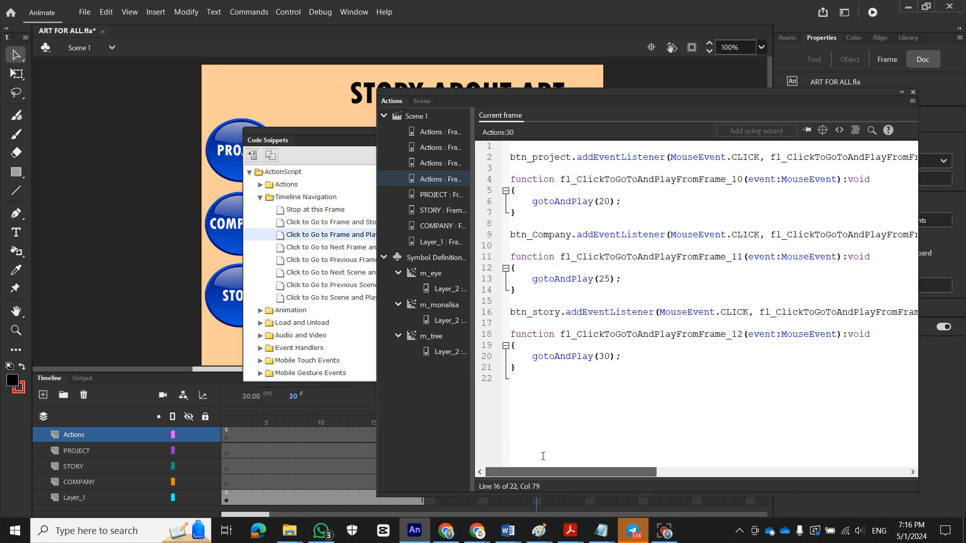
click(914, 94)
click(550, 132)
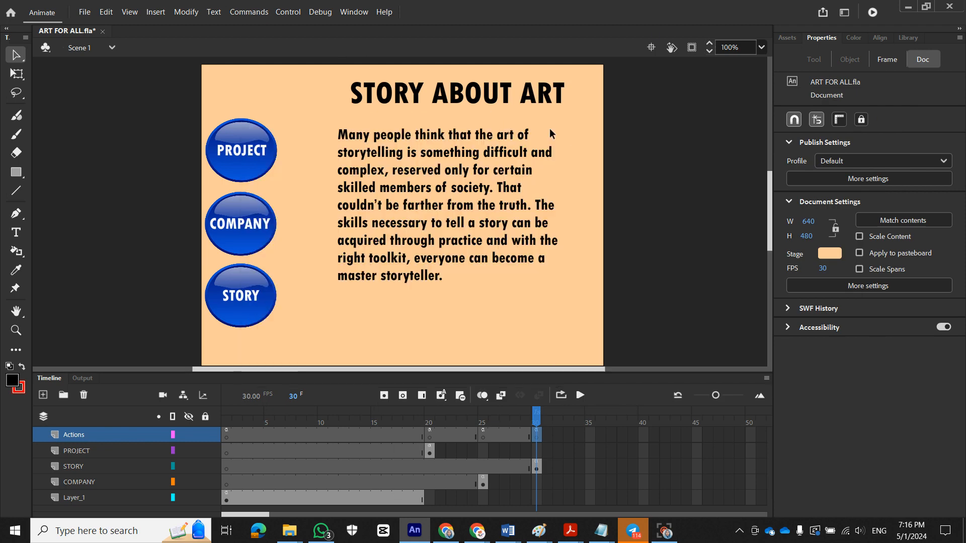
Step: Test the movie, try its PROJECT and COMPANY buttons, and close the preview
click(288, 12)
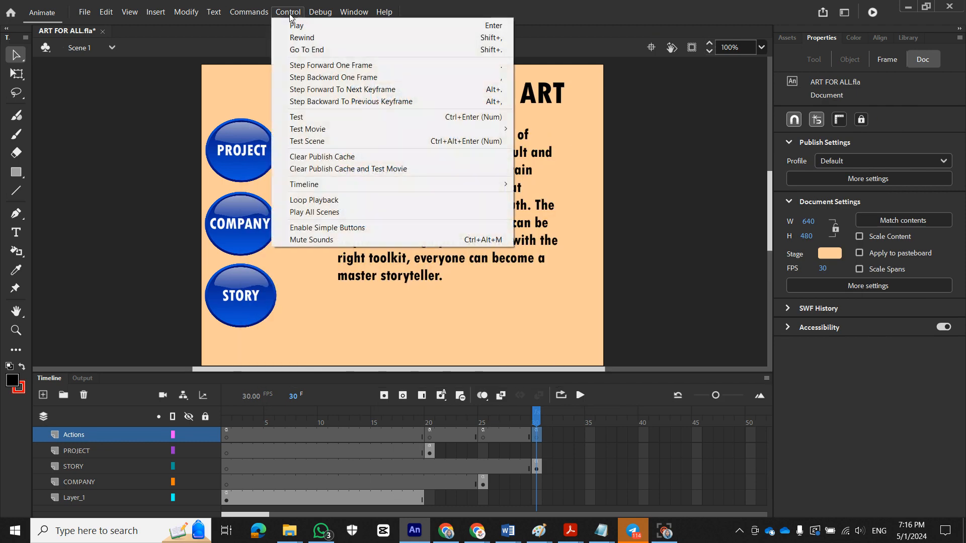
click(311, 118)
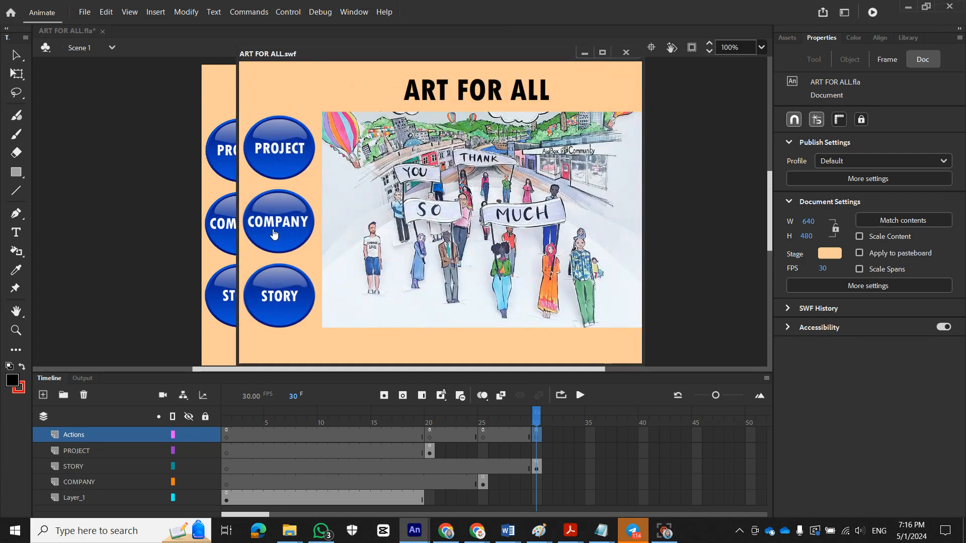
click(277, 161)
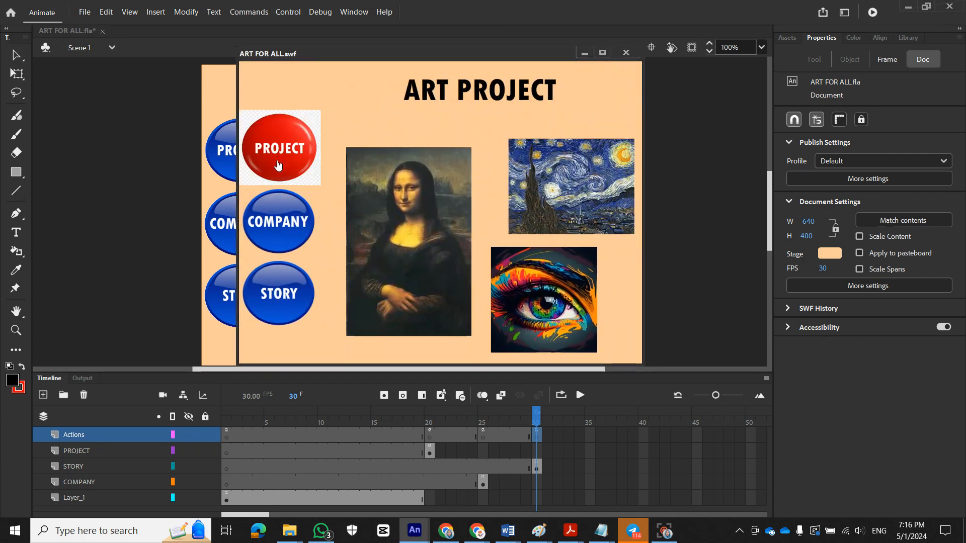
click(283, 232)
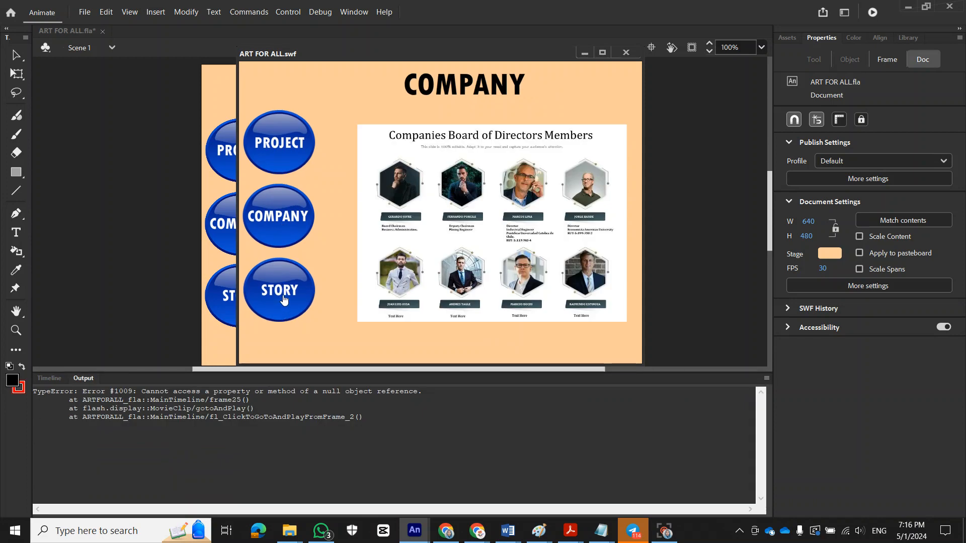
click(626, 52)
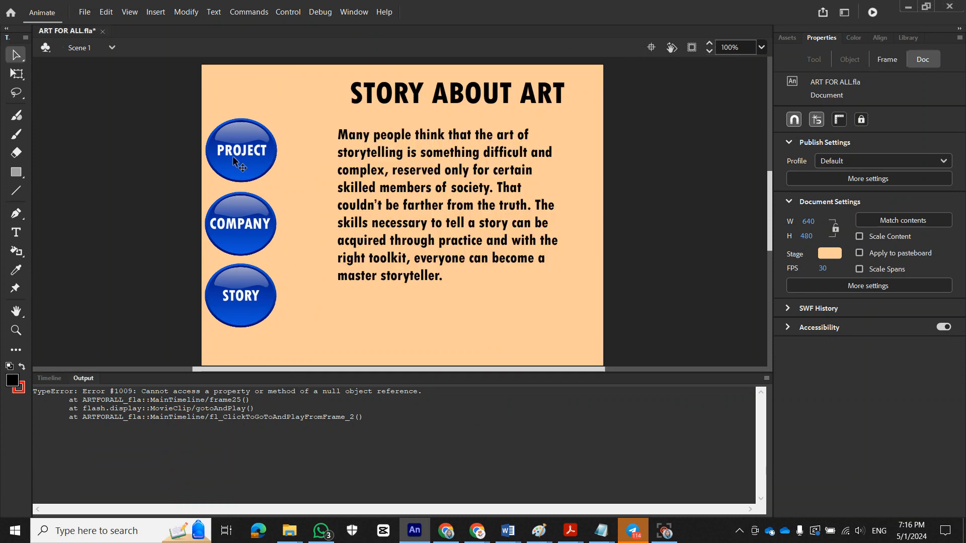
Step: Compare the STORY button's instance name on frames 30 and 1, and review the Actions layer's frame 1 script
click(44, 378)
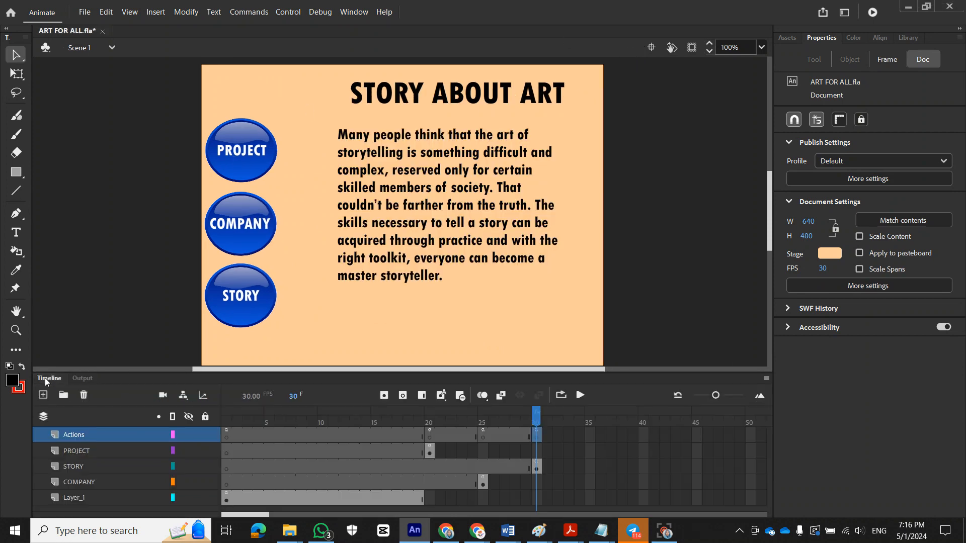
click(229, 307)
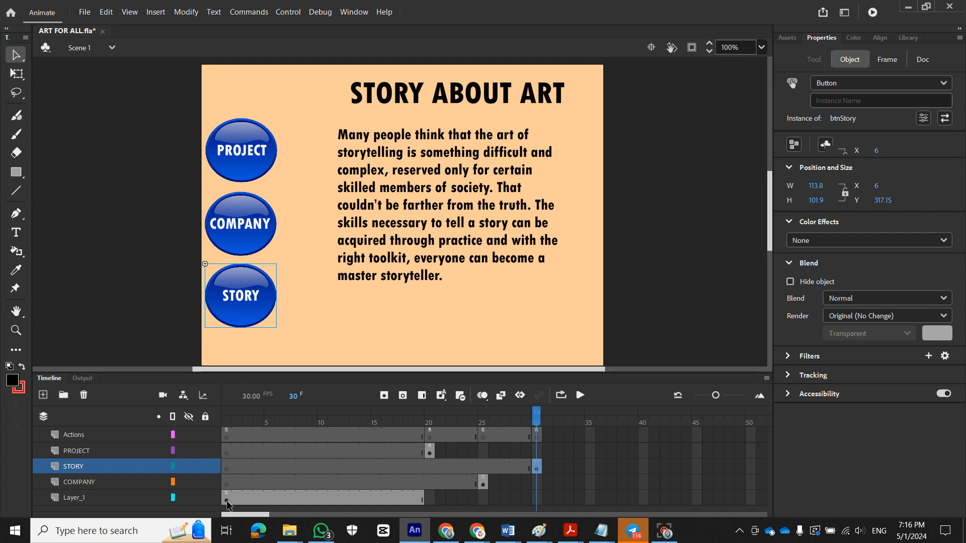
click(226, 499)
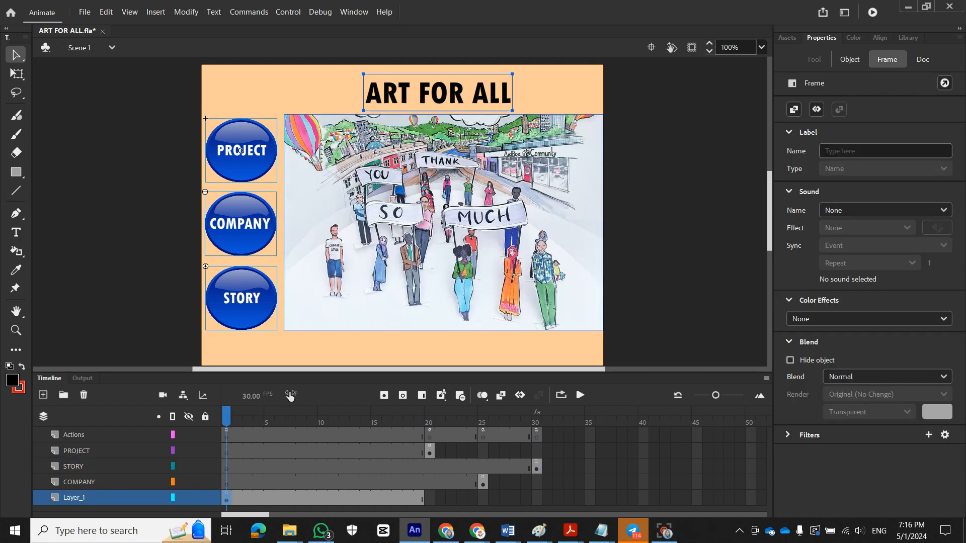
click(310, 345)
click(244, 305)
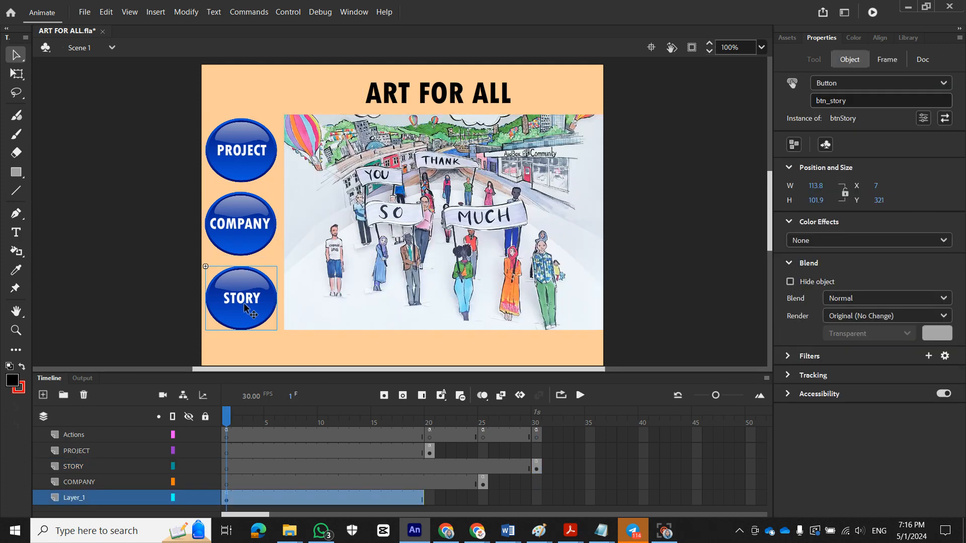
right_click(226, 435)
click(245, 431)
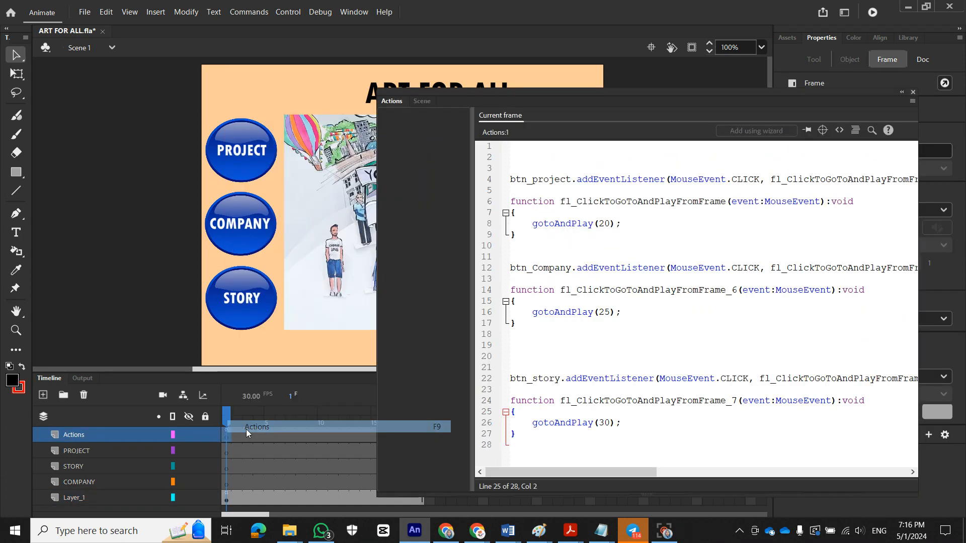
click(516, 357)
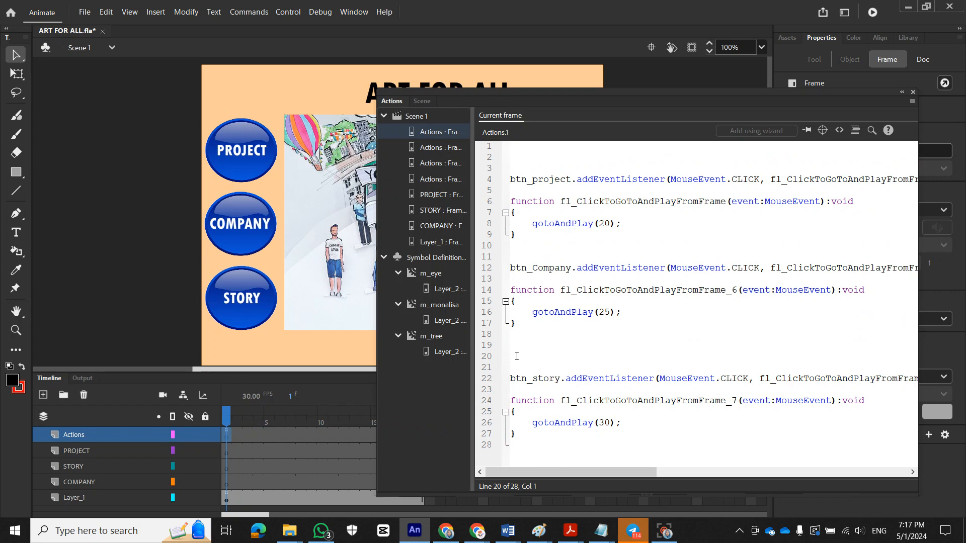
click(125, 124)
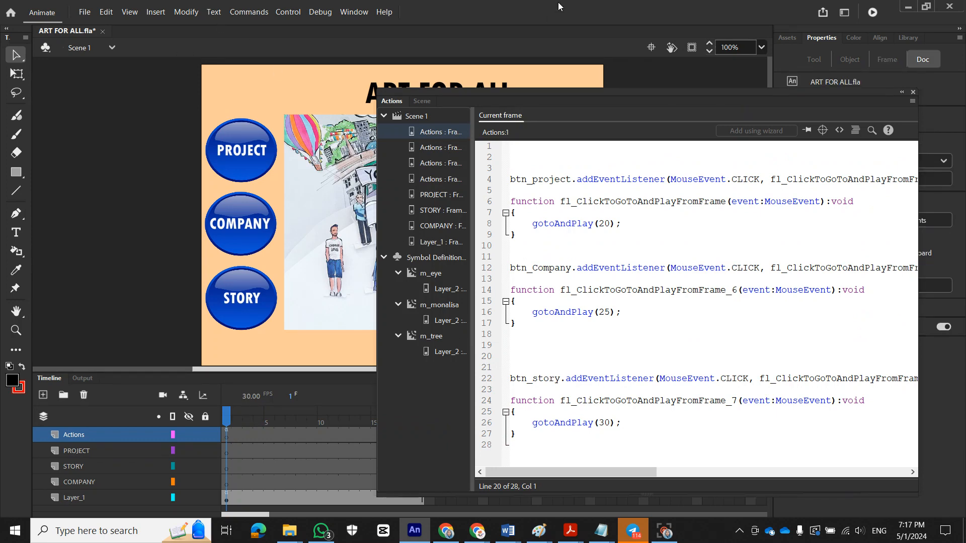
click(914, 95)
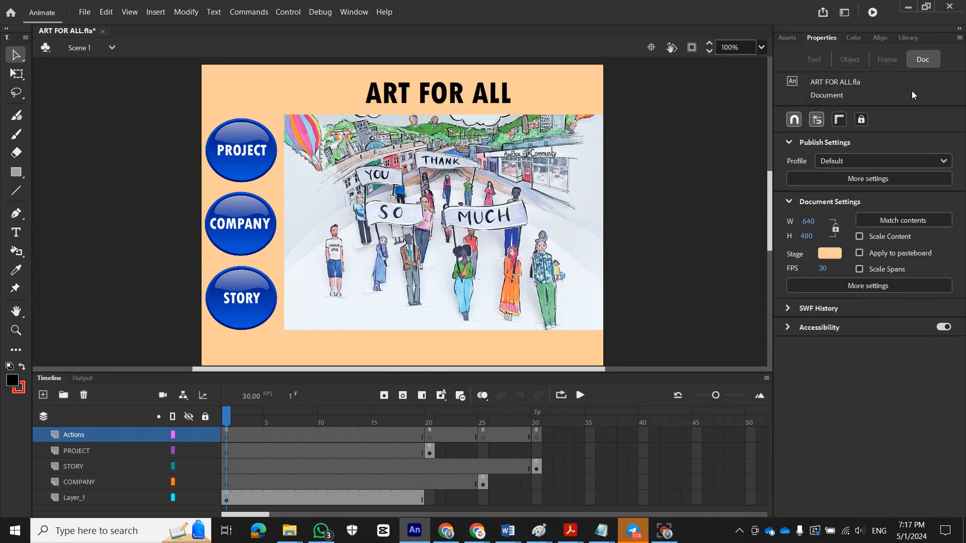
Step: Remove the blank lines after stop(); in the STORY layer's frame 30 script and close the script editor
click(536, 468)
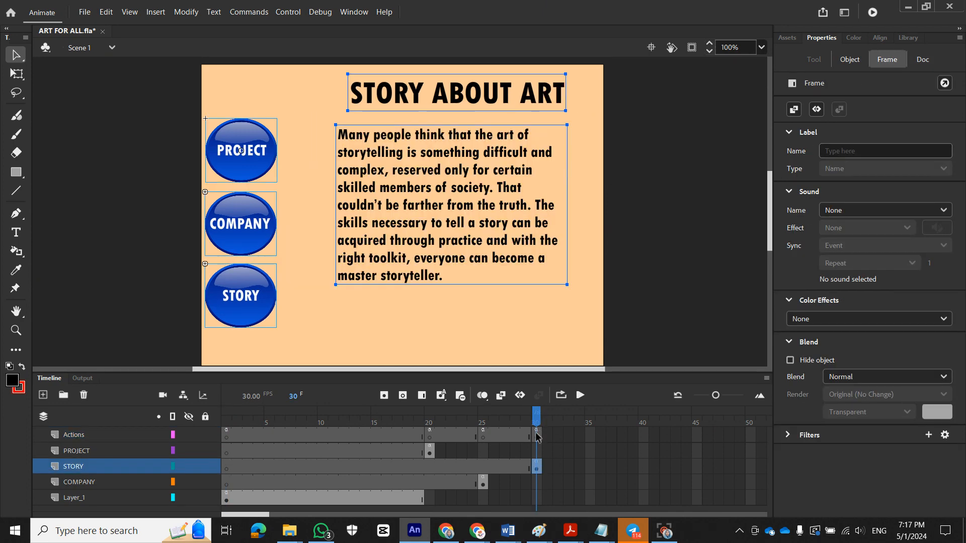
right_click(537, 467)
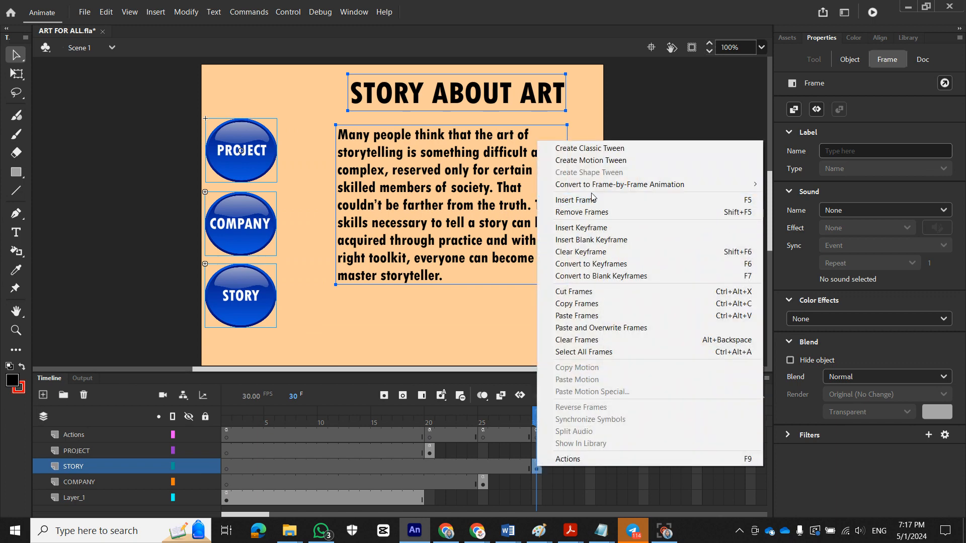
click(577, 457)
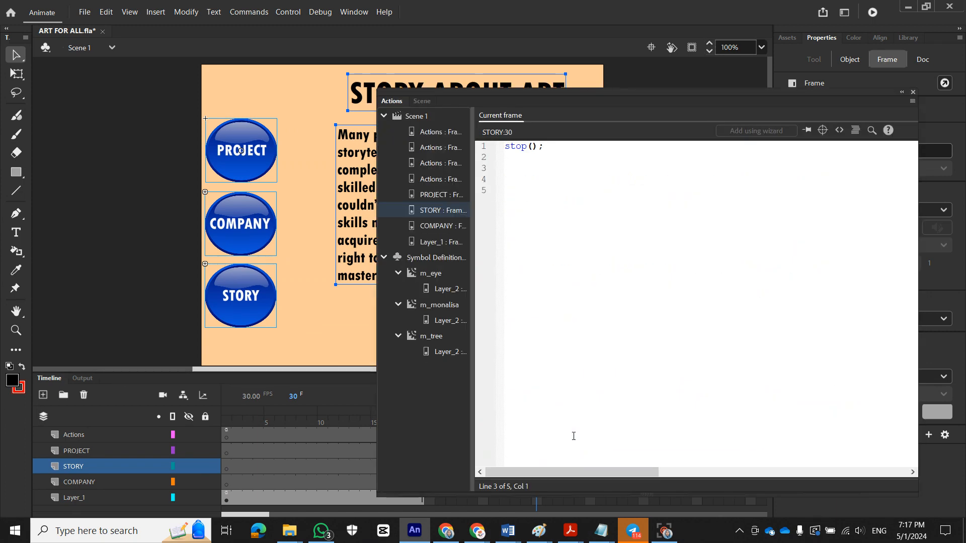
key(BackSpace)
key(BackSpace)
key(BackSpace)
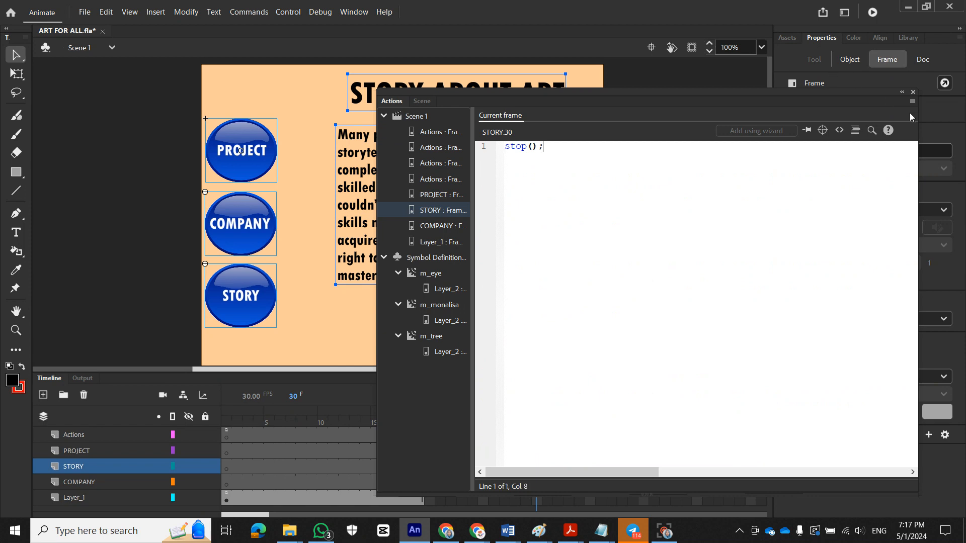
click(913, 94)
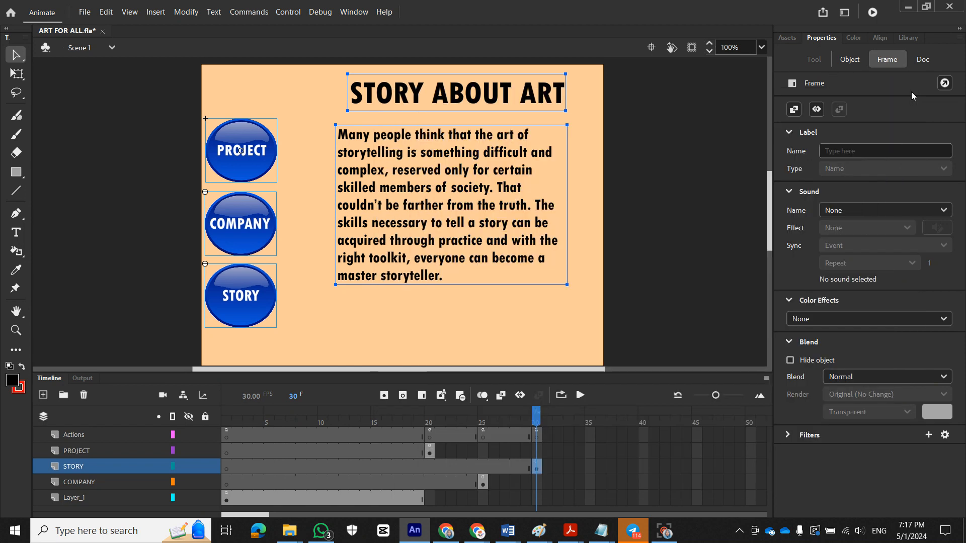
Step: Check the instance name of the STORY button on frame 30 and return to frame 1 of the Actions layer
click(422, 317)
click(230, 297)
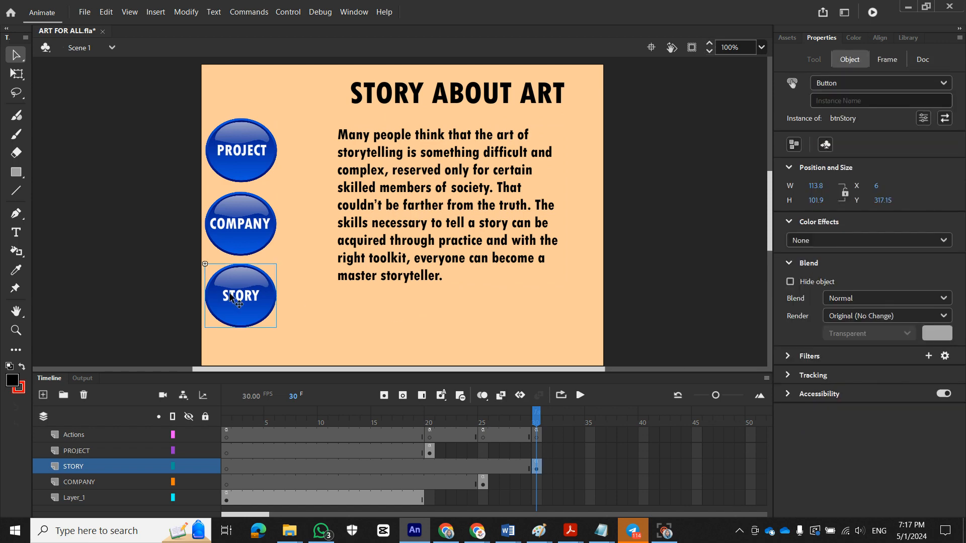
click(226, 438)
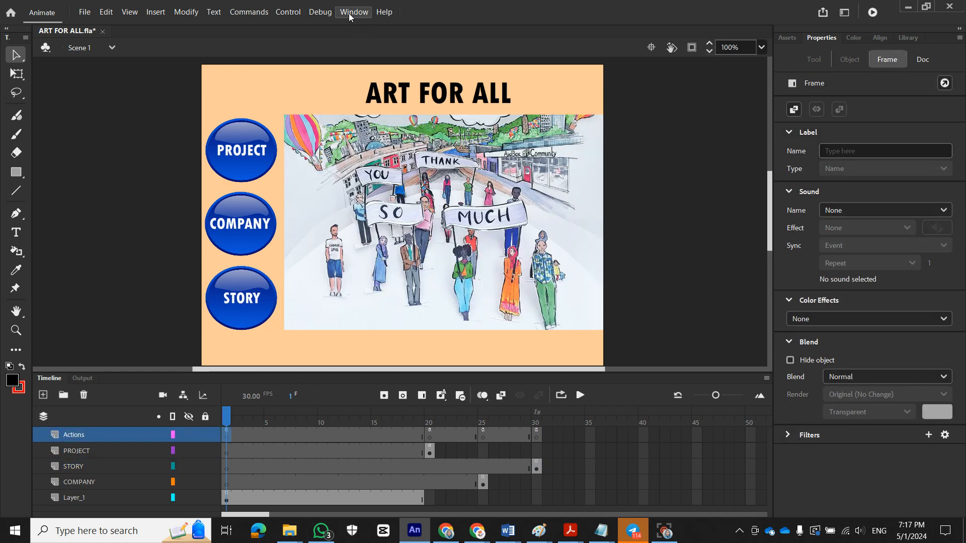
Step: Test the movie again and try the COMPANY, STORY and PROJECT buttons from the different pages
click(354, 12)
mouse_move(288, 12)
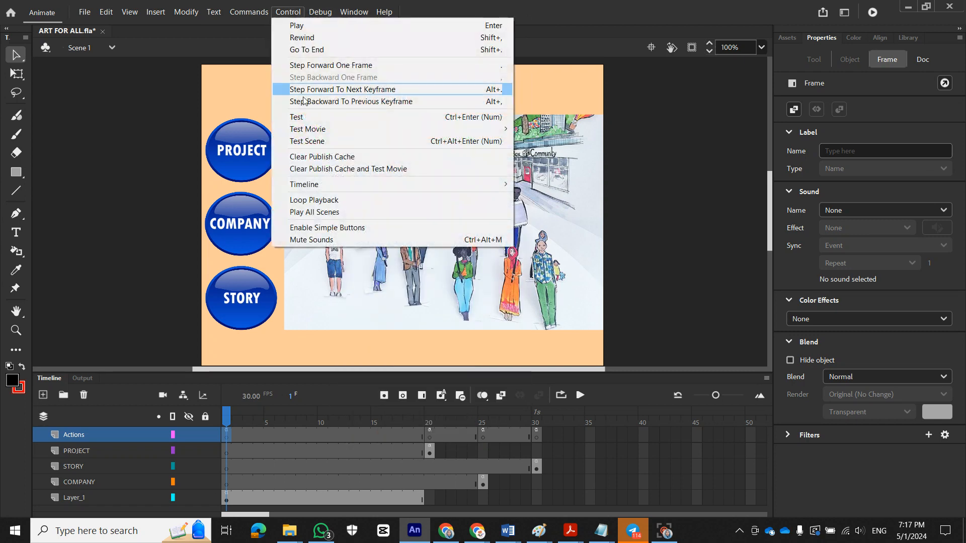
click(301, 117)
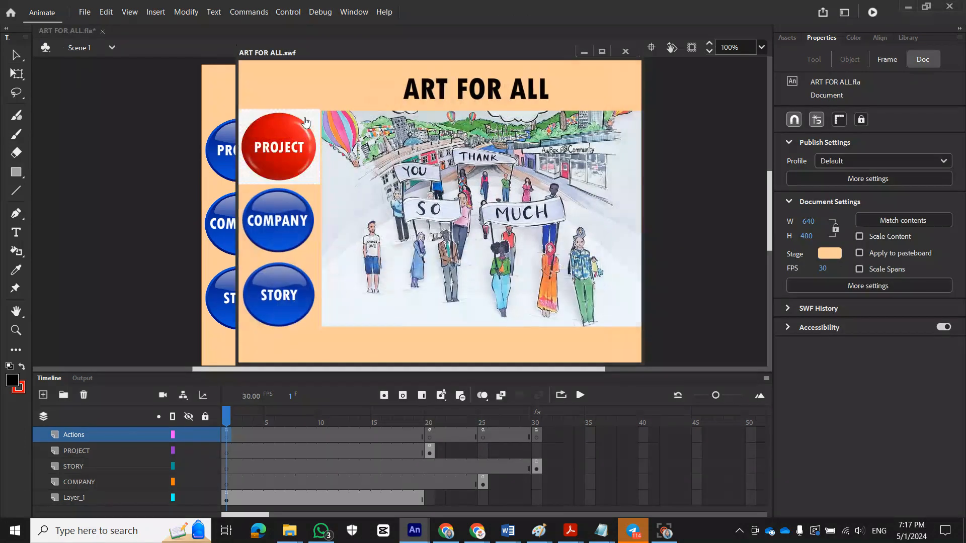
click(288, 232)
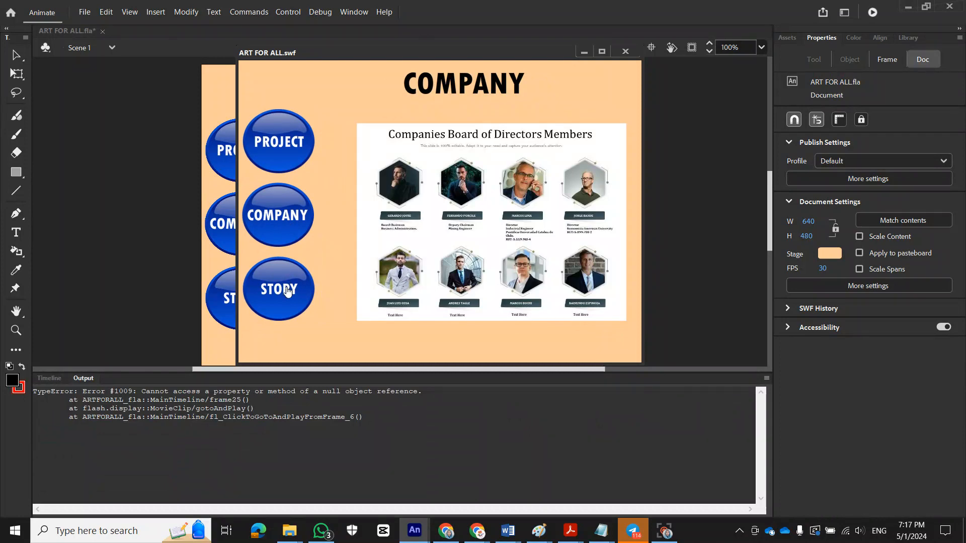
click(287, 216)
click(283, 154)
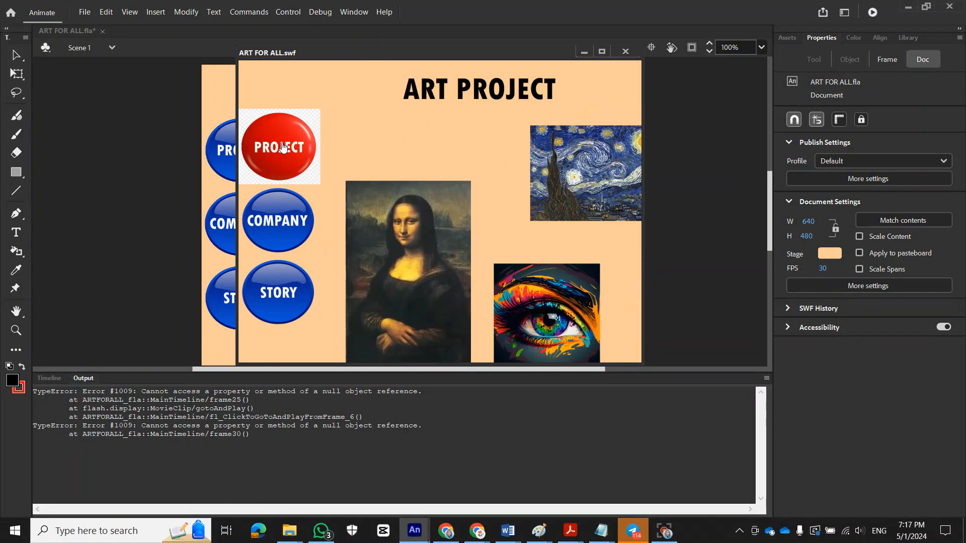
click(274, 227)
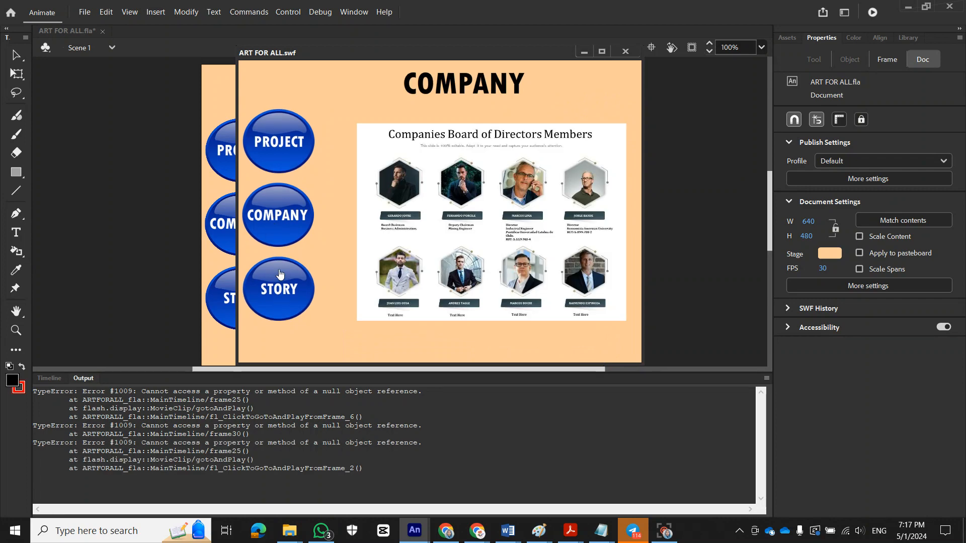
click(293, 215)
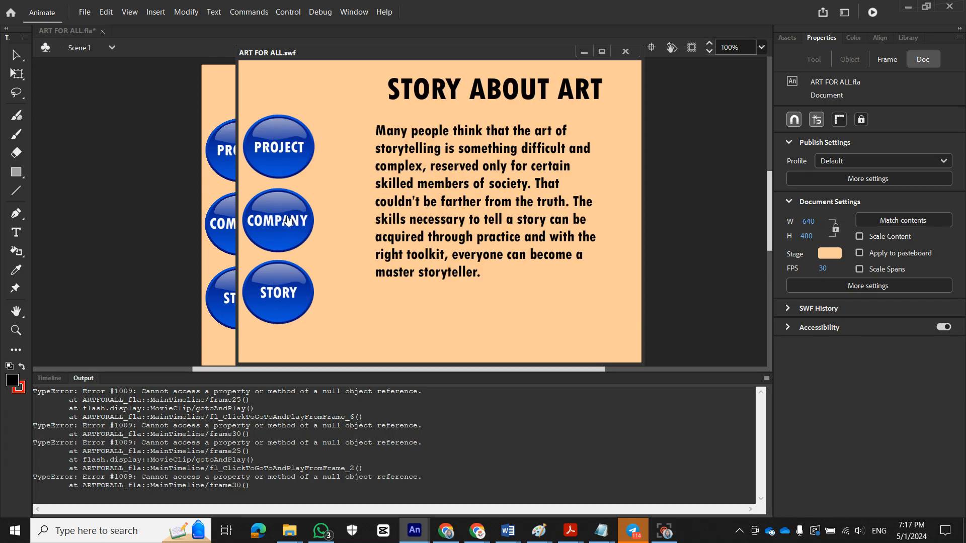
Step: Try the COMPANY button from the STORY ABOUT ART page and close the test movie
click(288, 219)
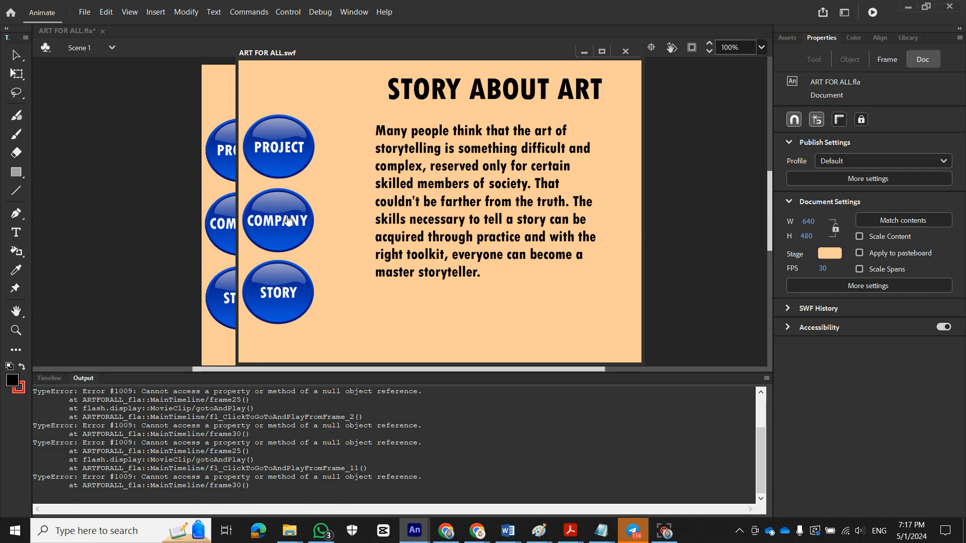
click(626, 52)
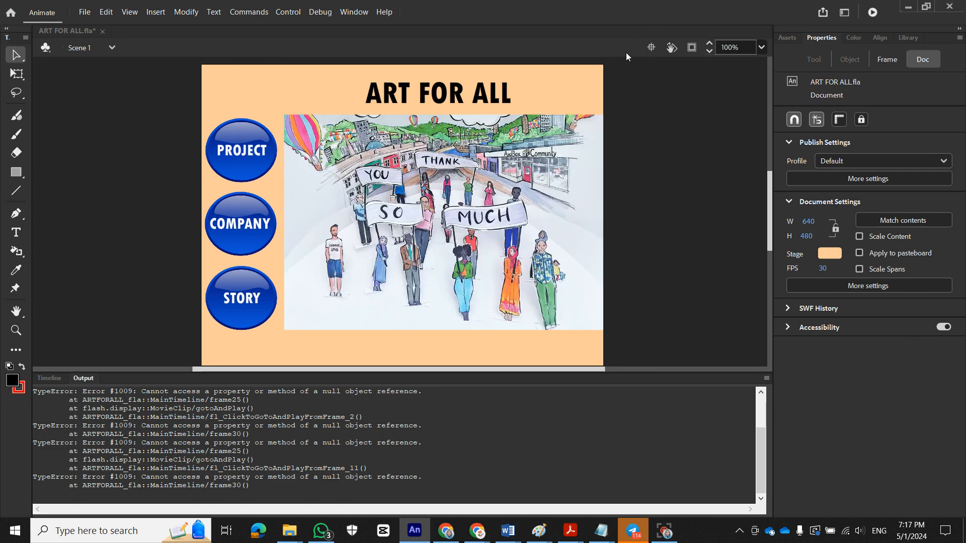
Step: Review the Actions layer's frame 1 script, checking the instance name and gotoAndPlay target of the project, Company and story handlers
click(55, 380)
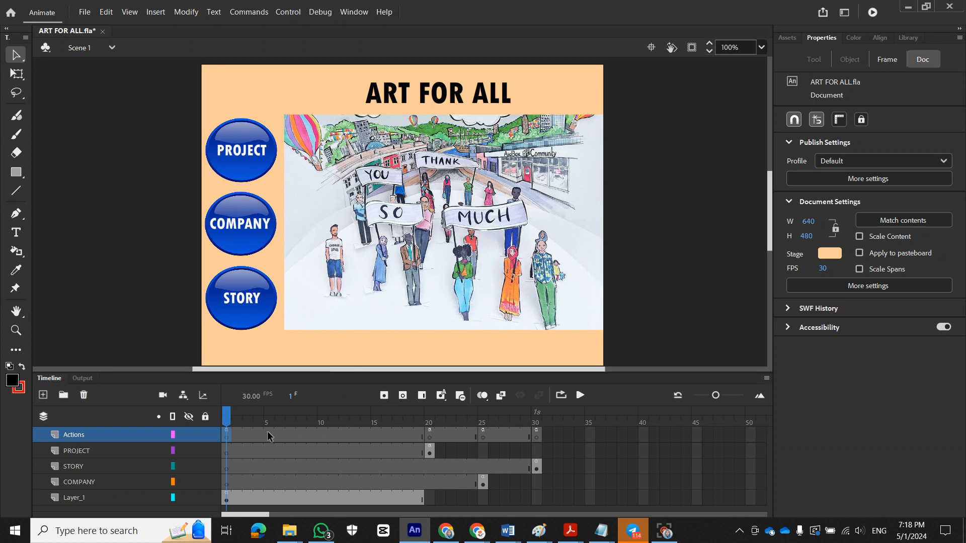
right_click(233, 441)
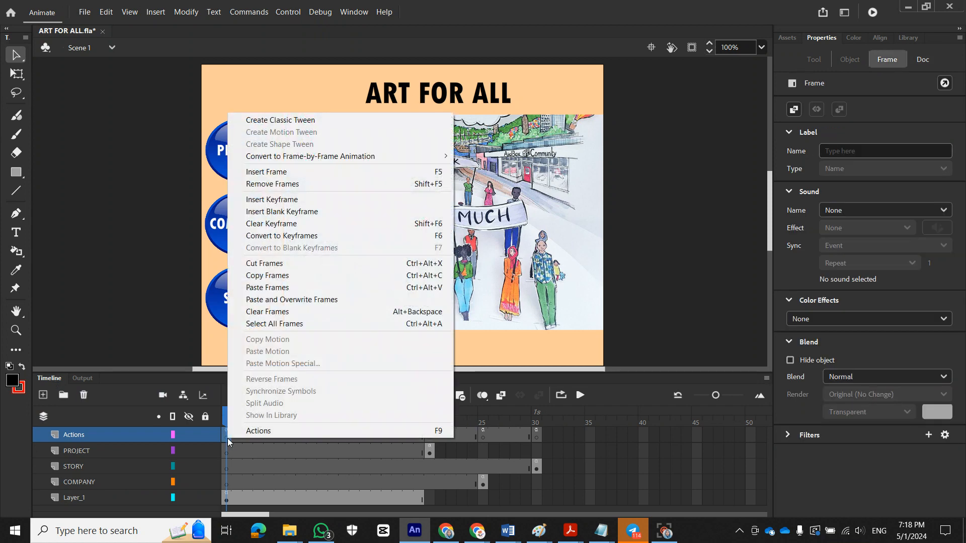
click(242, 433)
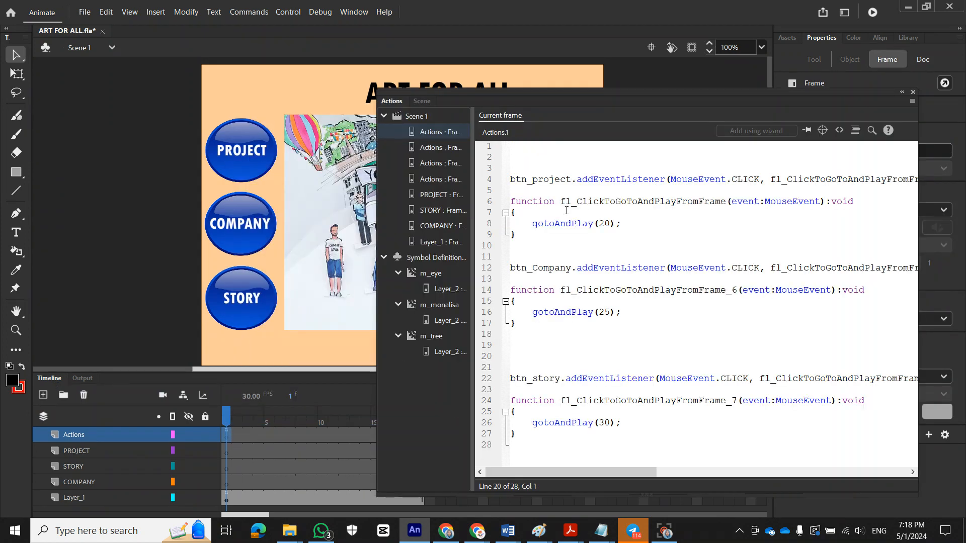
click(567, 179)
click(607, 216)
click(547, 268)
click(610, 311)
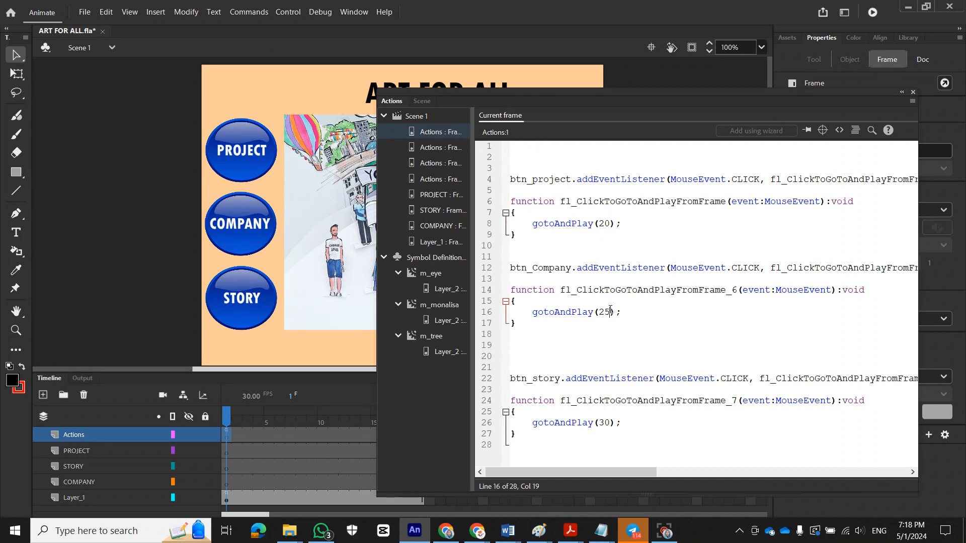
click(543, 370)
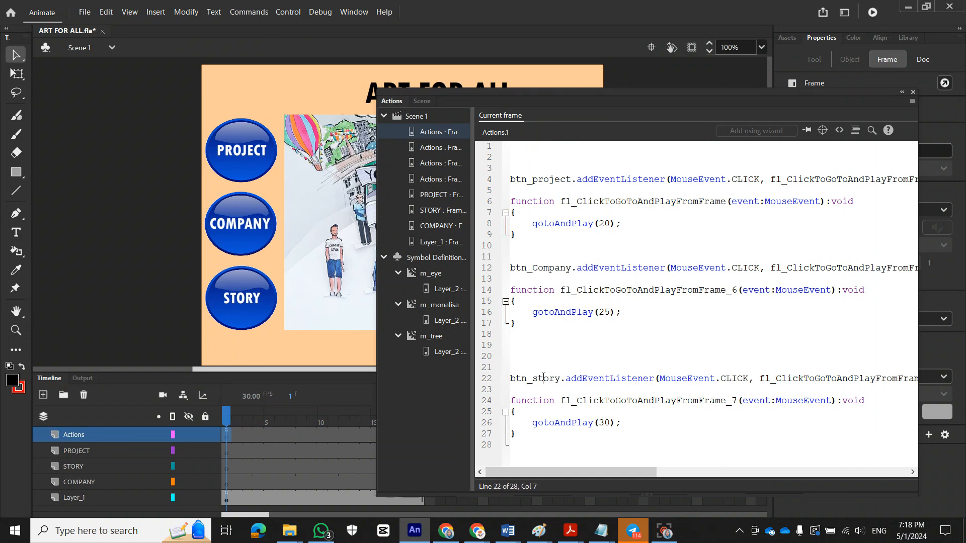
click(611, 424)
Step: Select the PROJECT, COMPANY and STORY buttons one after another on frame 1's stage to match them with the script
click(234, 171)
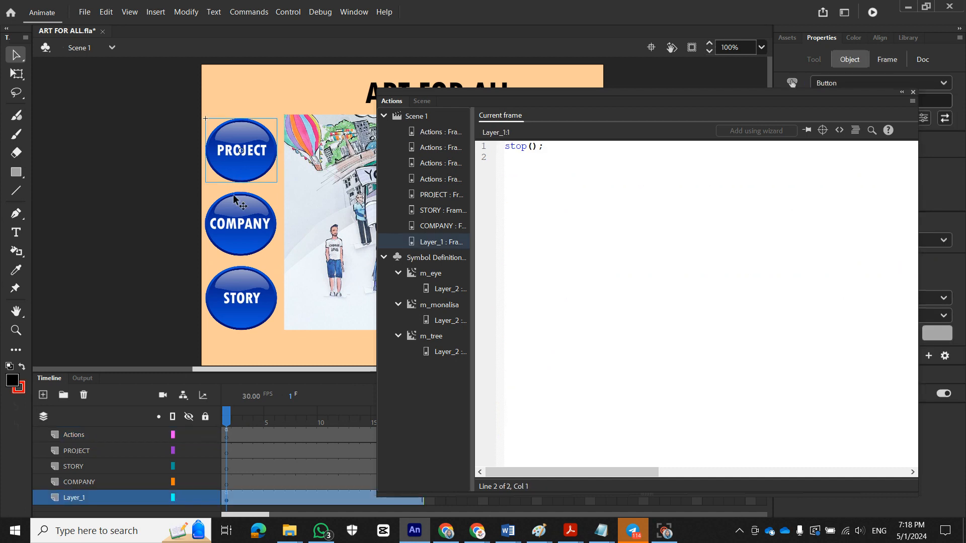
click(236, 226)
click(241, 294)
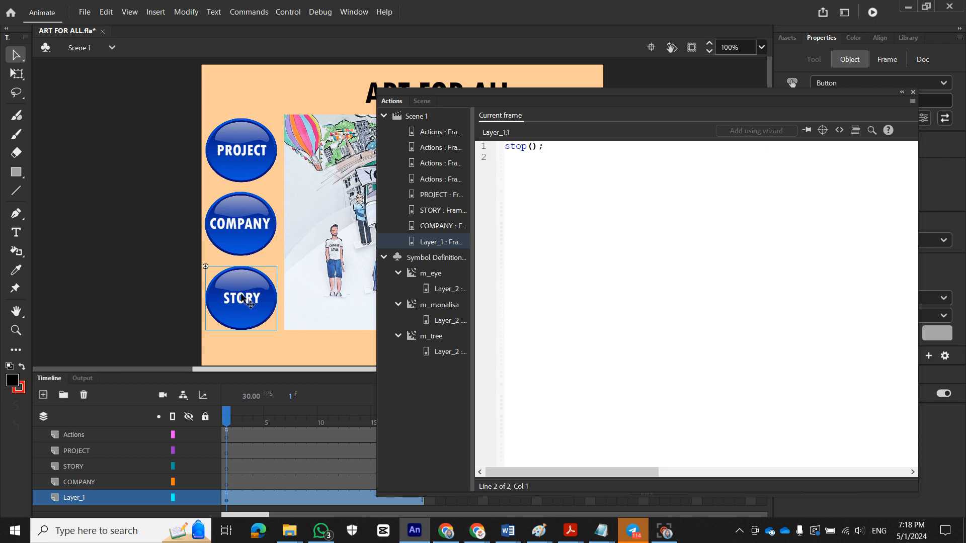
Step: Review the Actions layer's navigation scripts on frames 1, 20, 25 and 30 one by one
click(442, 132)
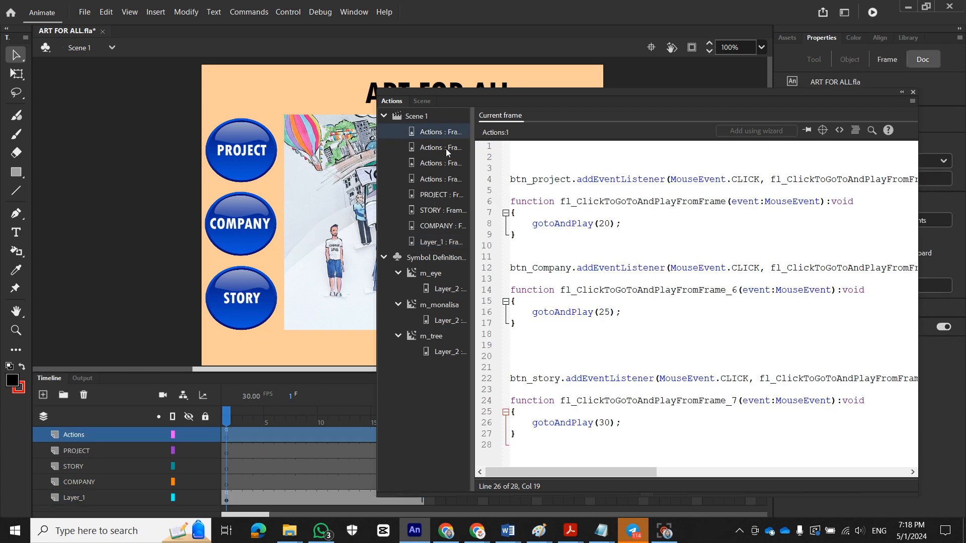
click(446, 149)
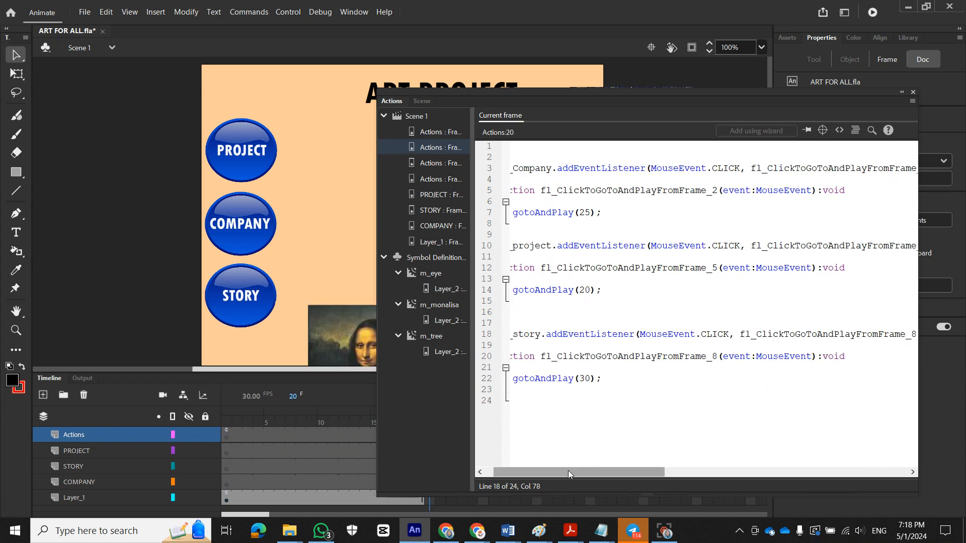
drag(568, 470, 530, 471)
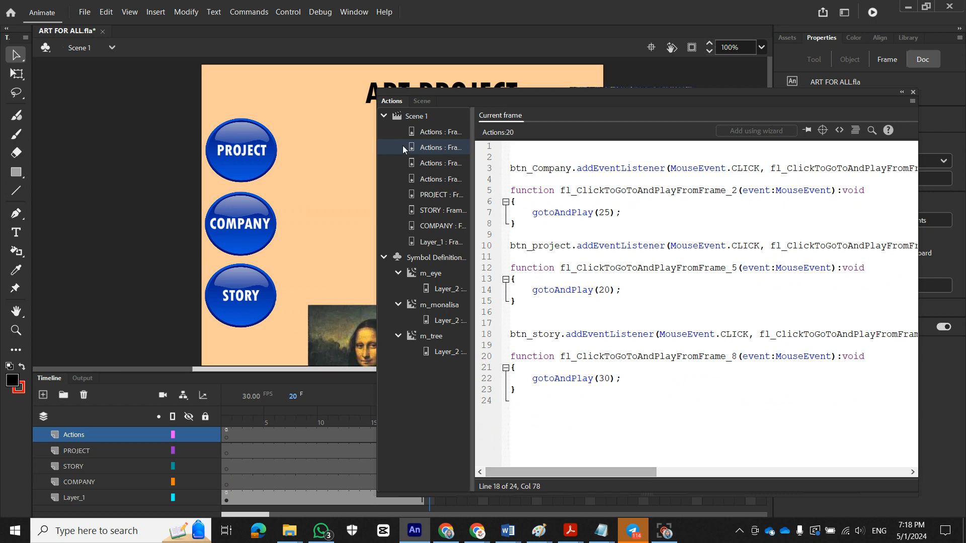
click(433, 164)
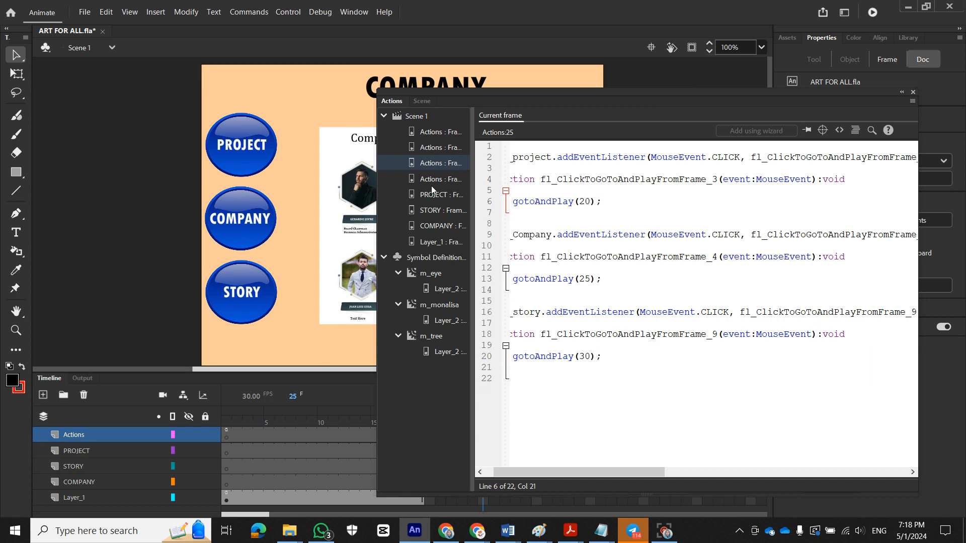
click(437, 182)
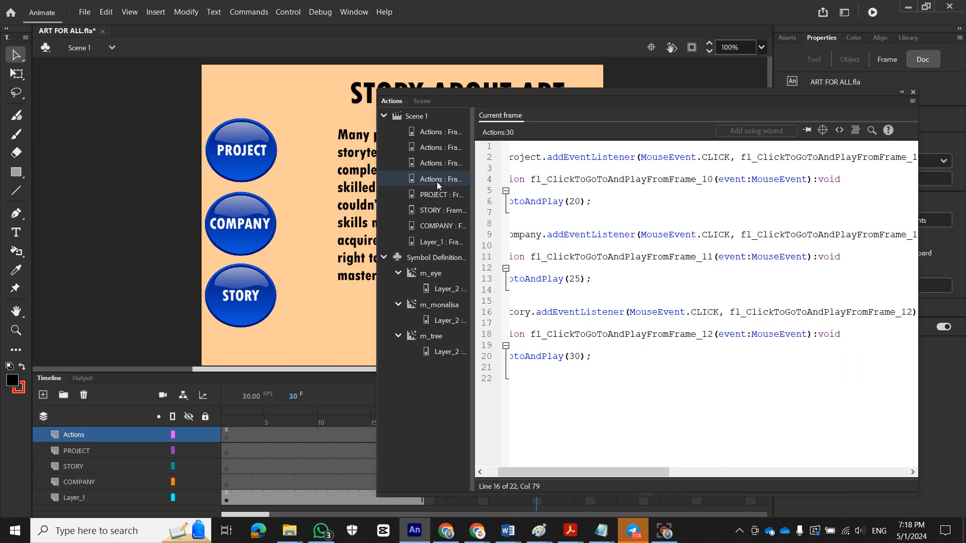
drag(574, 472, 524, 471)
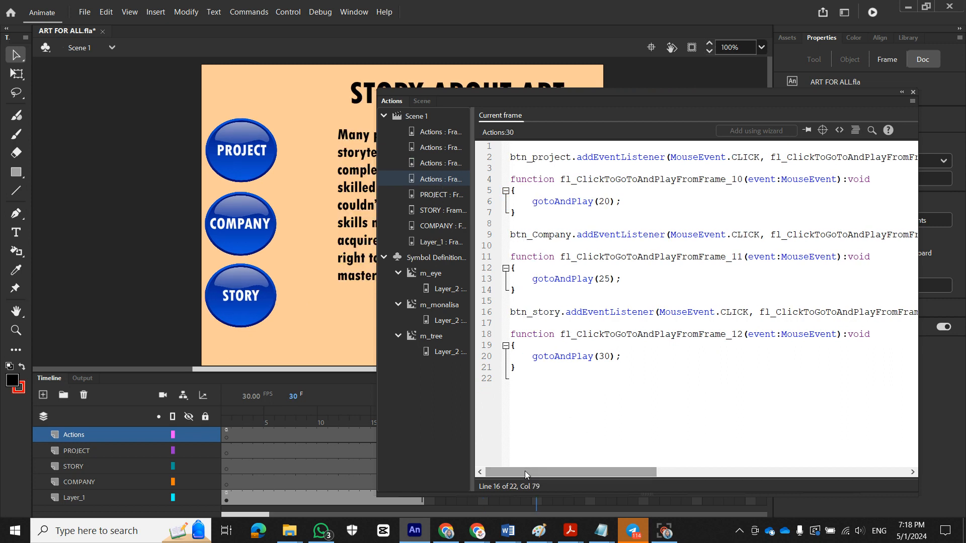
Step: Check the stop(); scripts of PROJECT frame 20, STORY frame 30, COMPANY frame 25 and Layer_1 frame 1
click(439, 196)
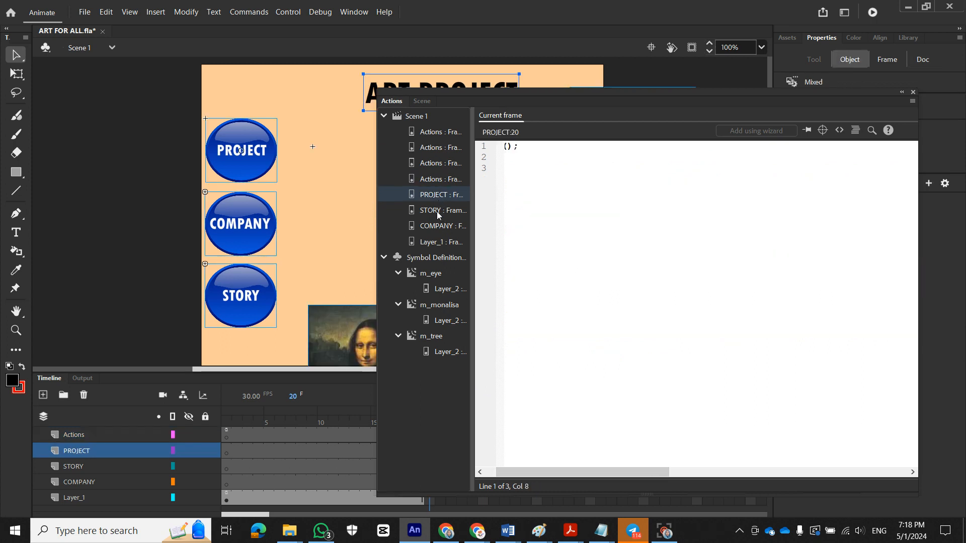
drag(566, 471, 554, 471)
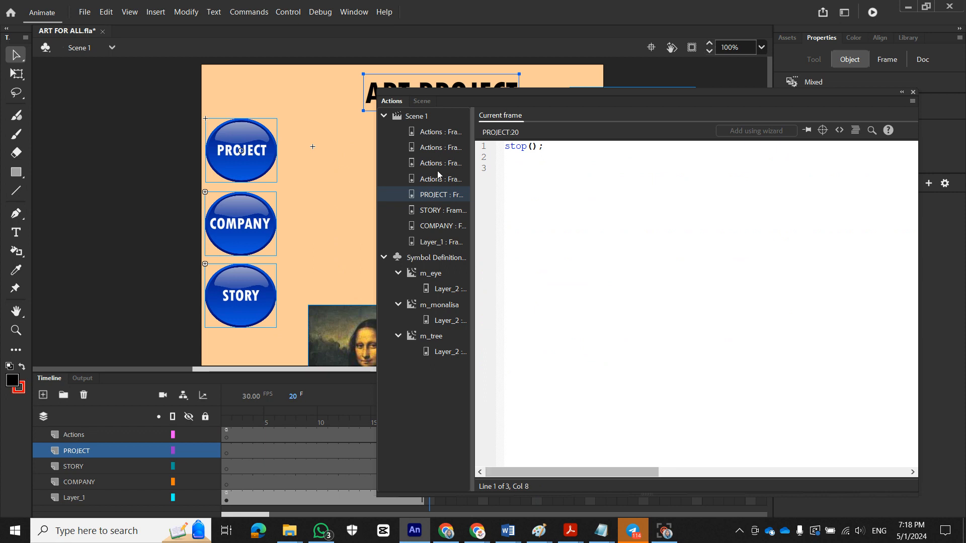
click(432, 211)
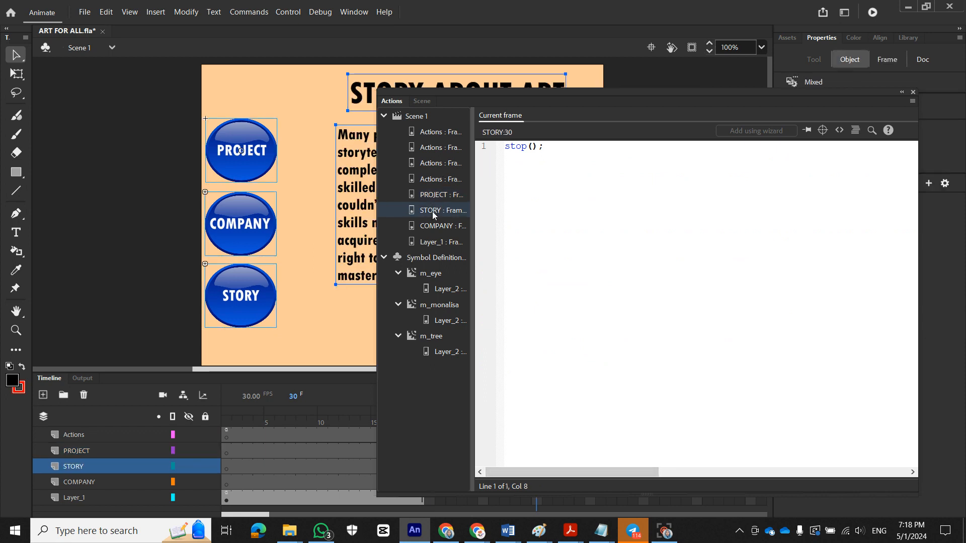
click(432, 225)
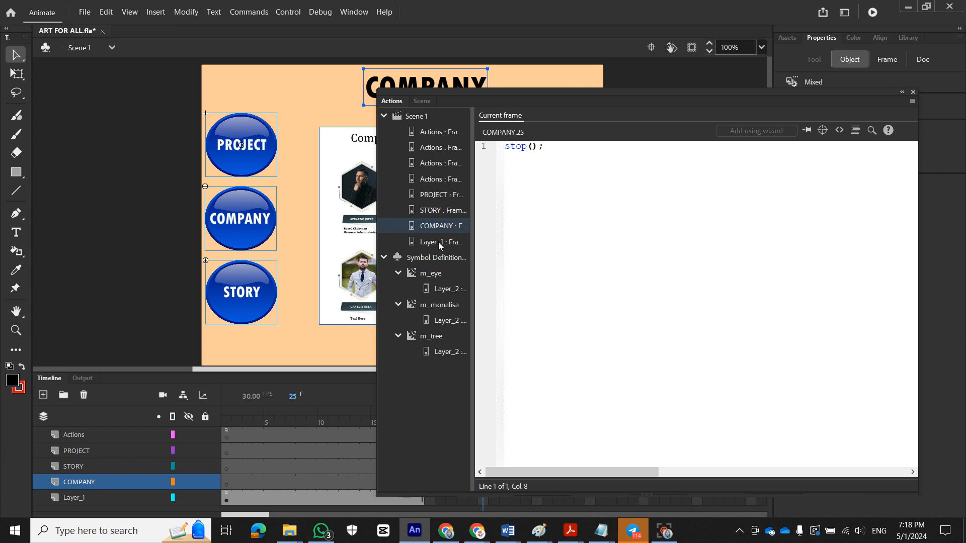
click(439, 242)
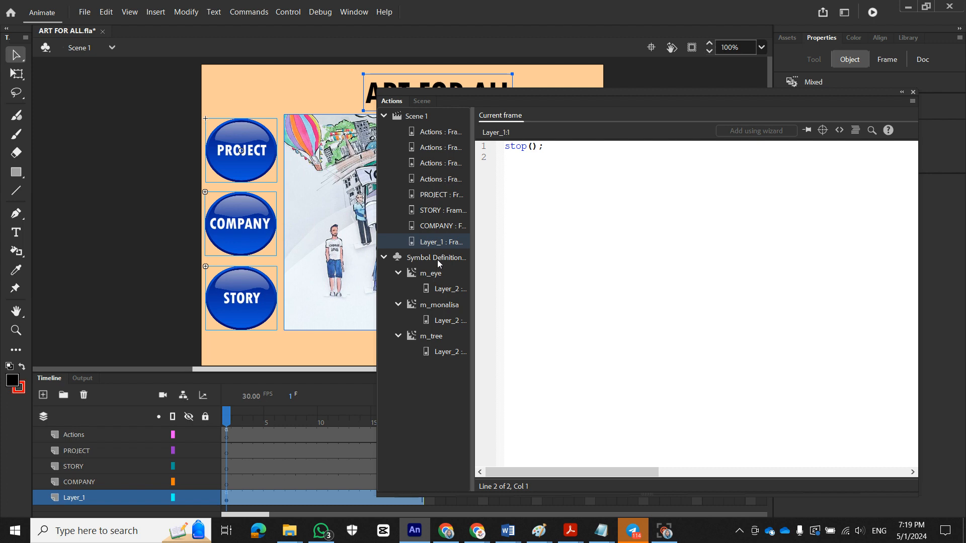
click(319, 347)
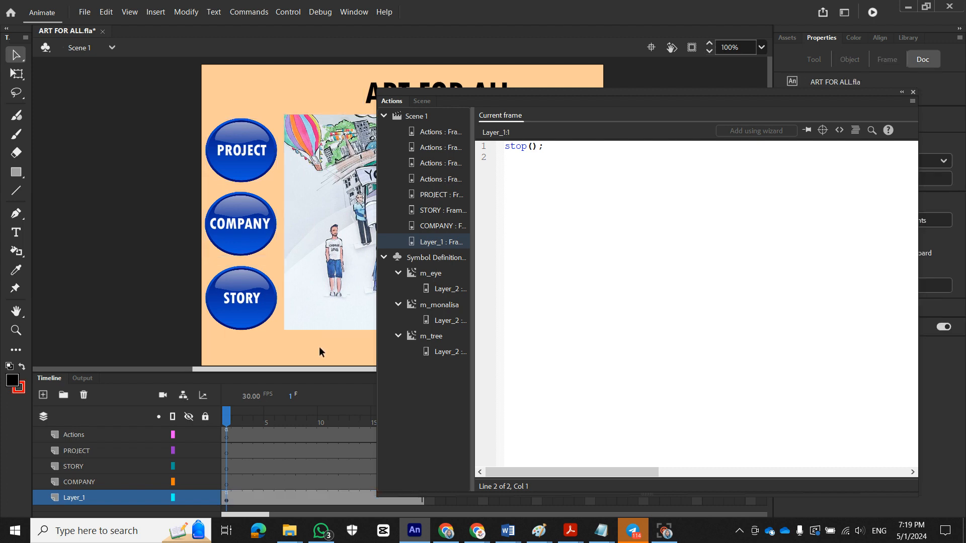
Step: Test the movie, try the STORY, COMPANY and PROJECT buttons from the different pages, and close the test
click(230, 300)
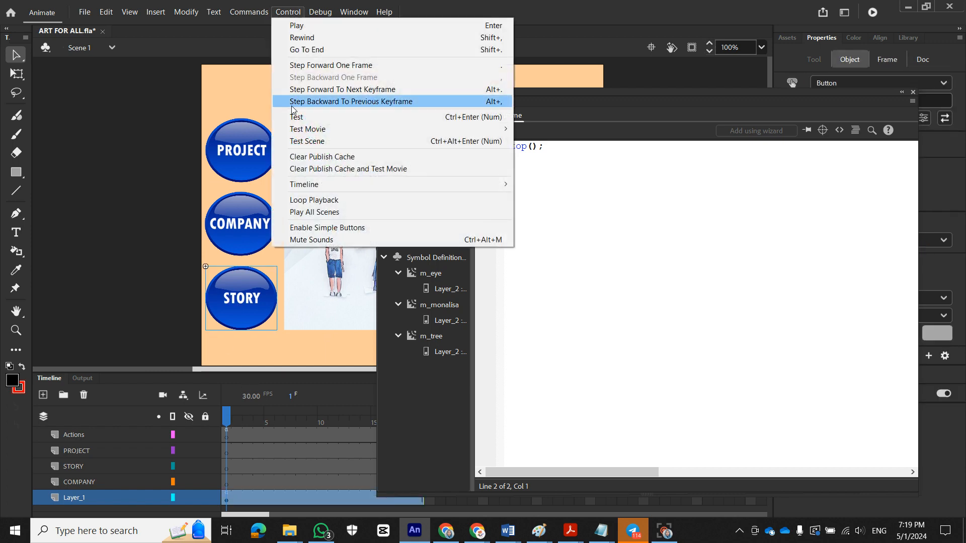
click(294, 117)
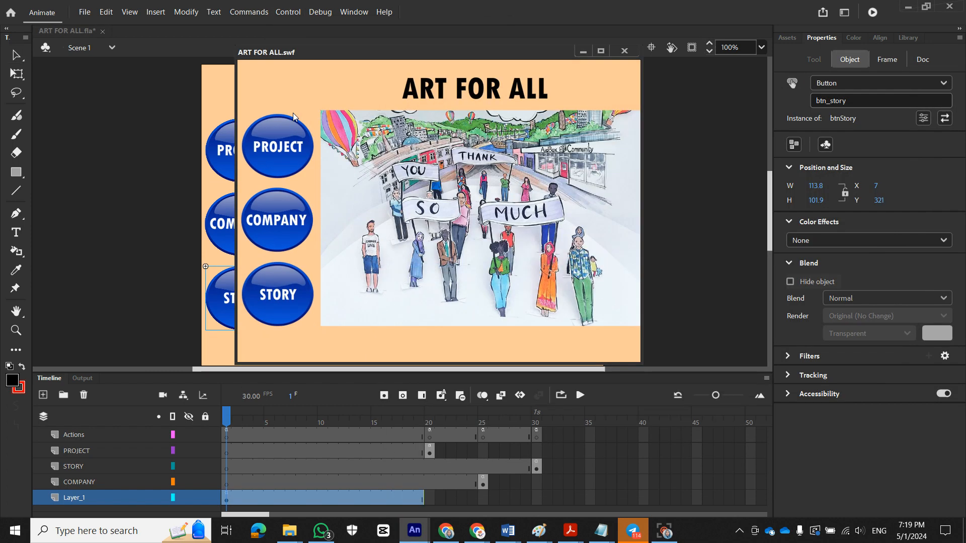
click(275, 290)
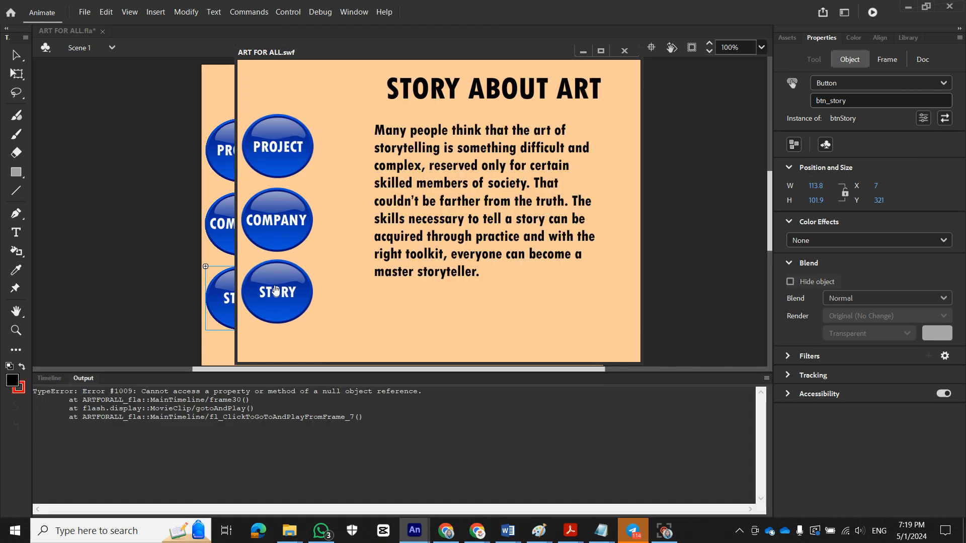
click(274, 222)
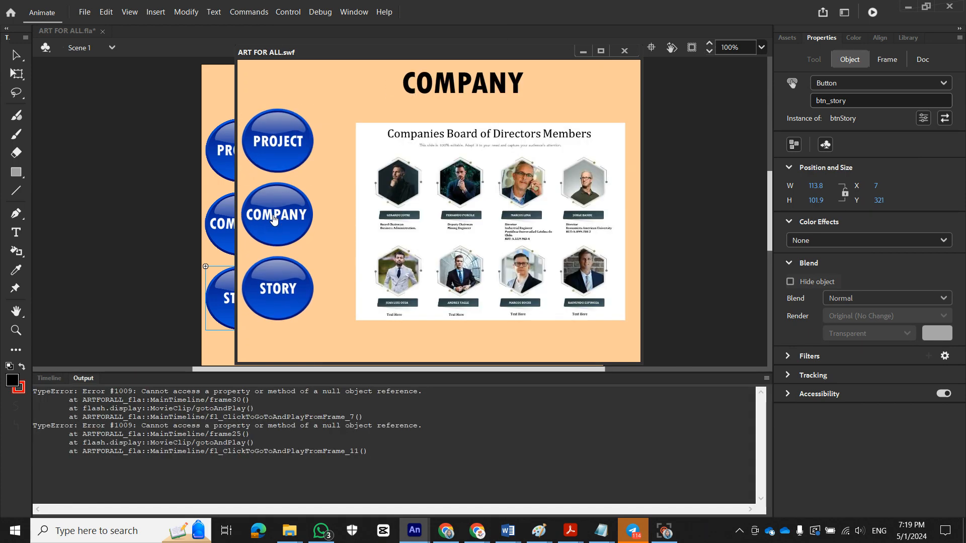
click(274, 148)
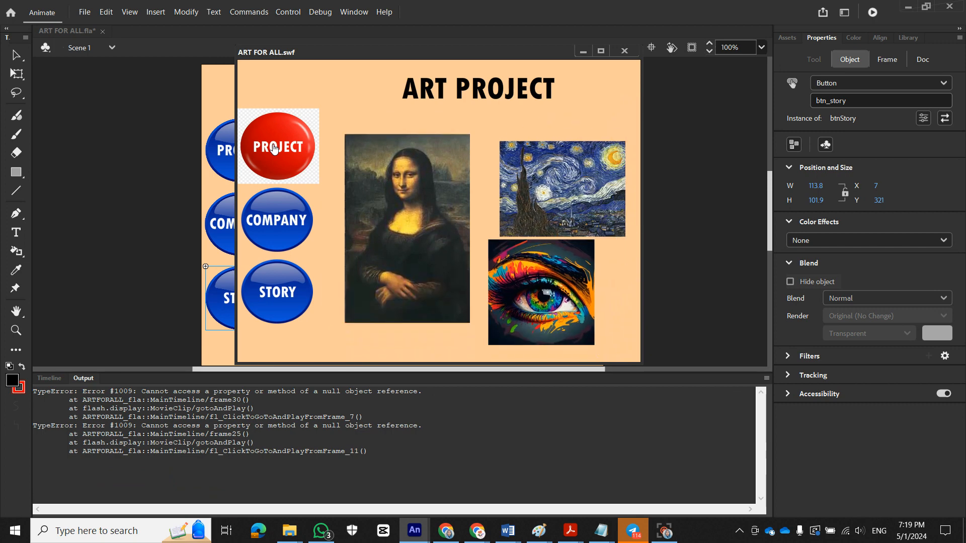
click(275, 301)
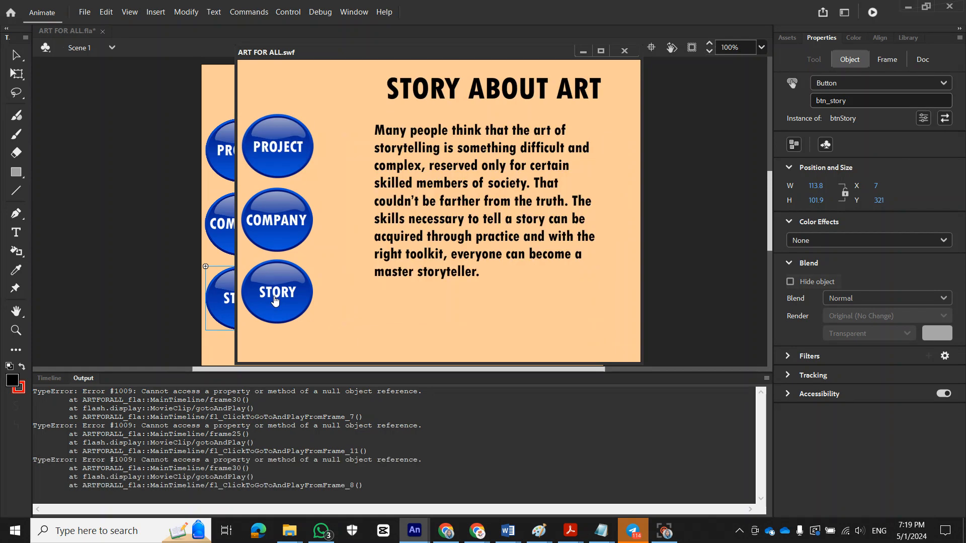
click(276, 232)
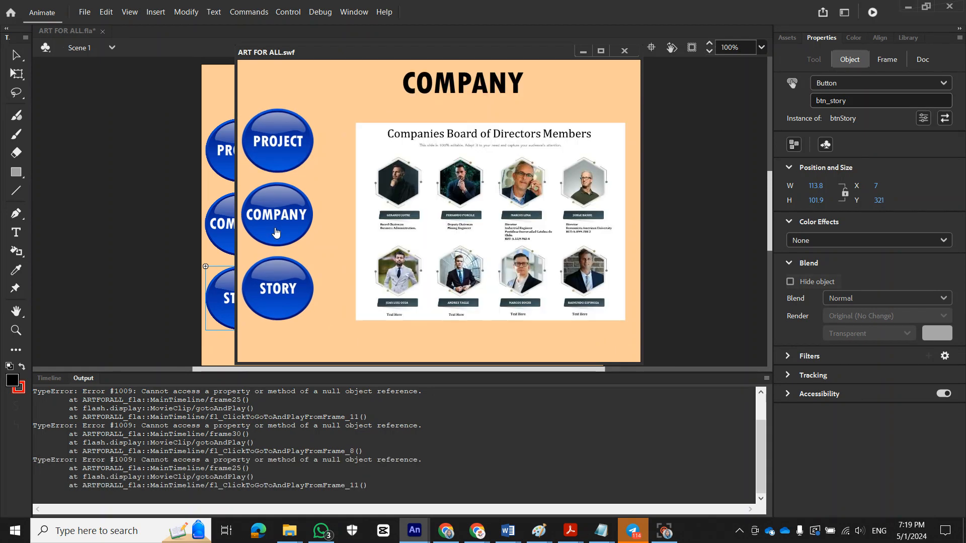
click(284, 140)
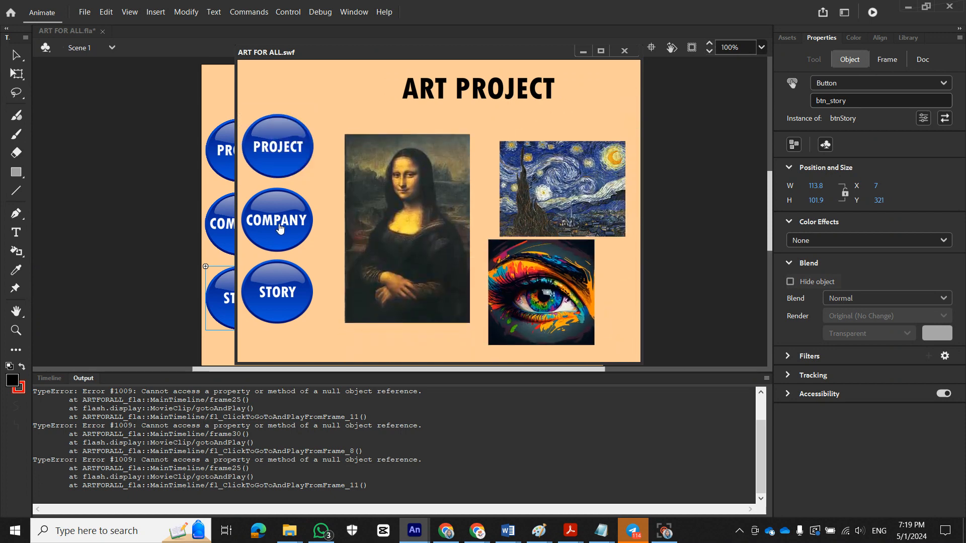
click(280, 230)
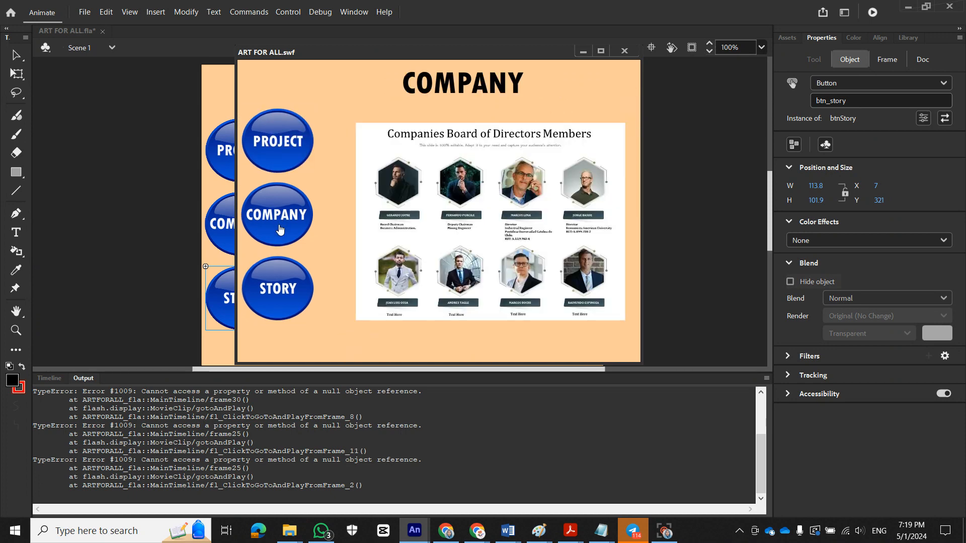
click(279, 290)
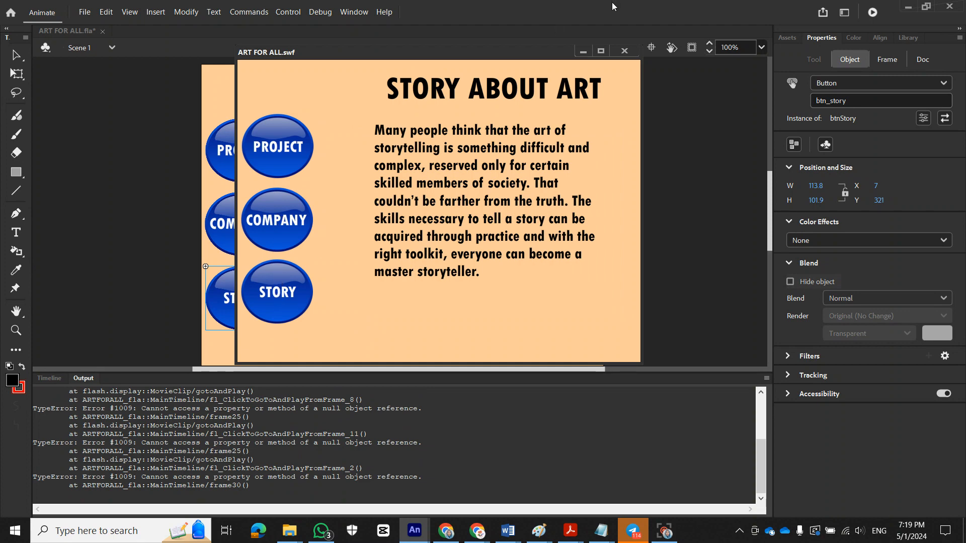
click(624, 52)
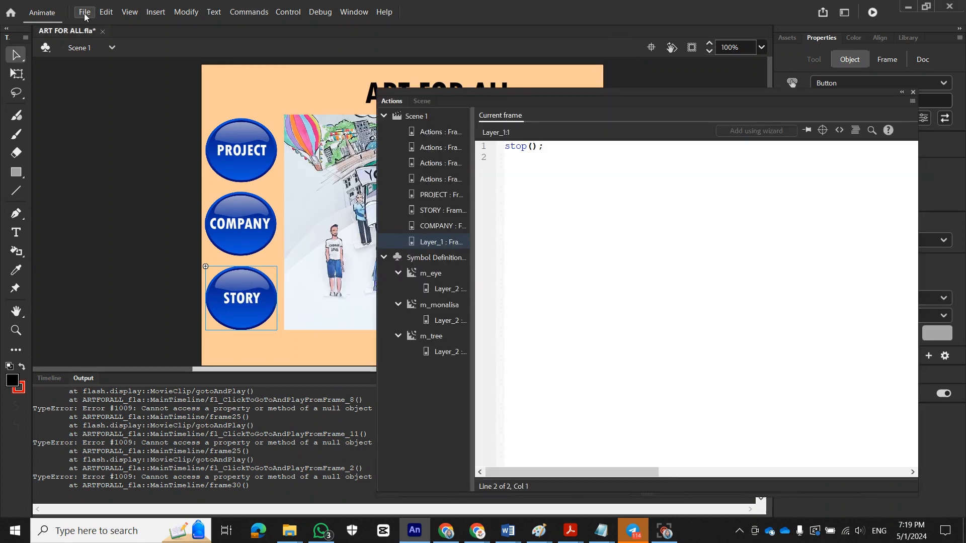
Step: Save ART FOR ALL and publish it as a Win Projector only, with the Flash (.swf) output turned off
click(85, 12)
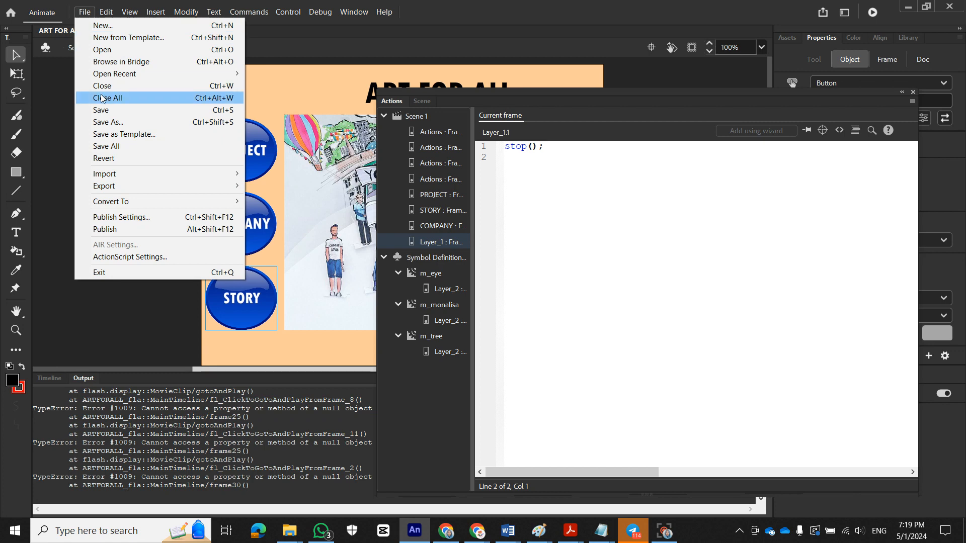
click(109, 110)
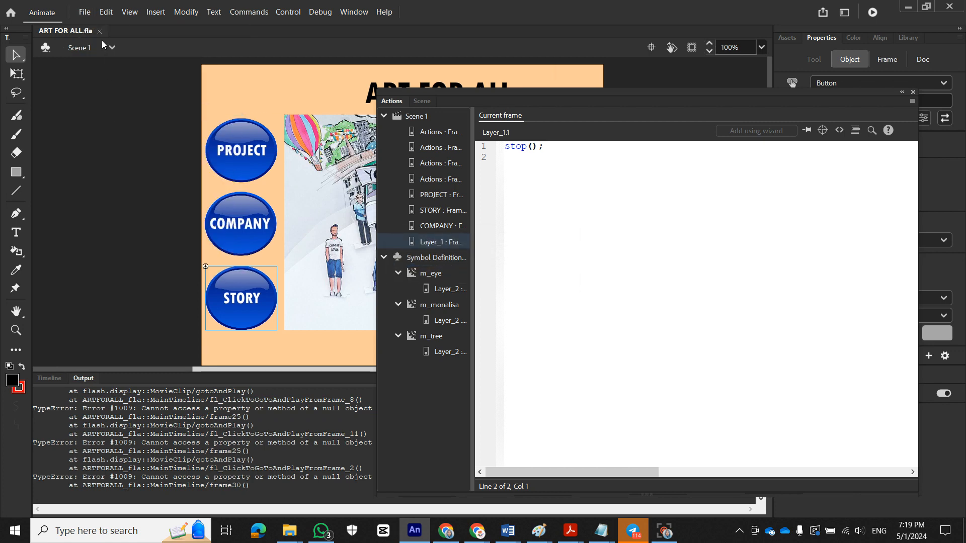
click(84, 12)
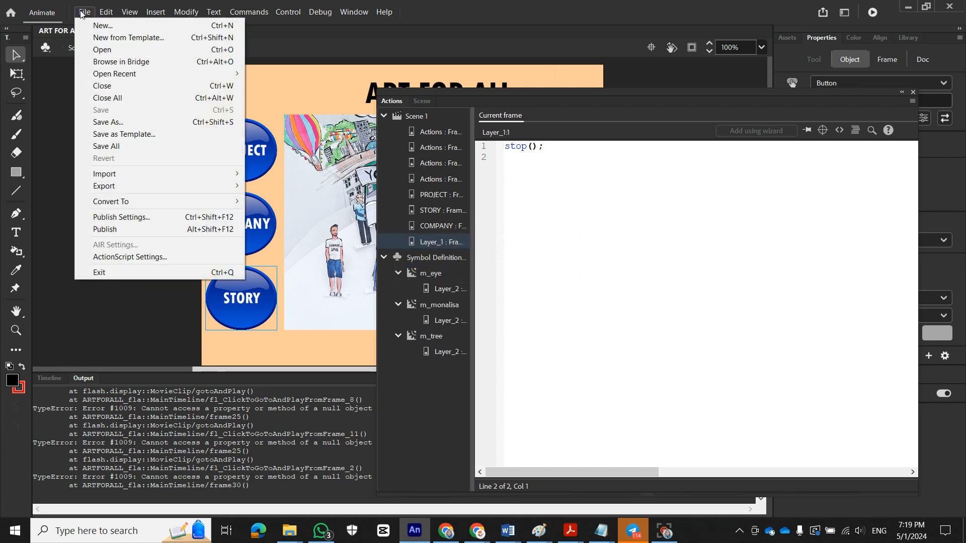
click(114, 220)
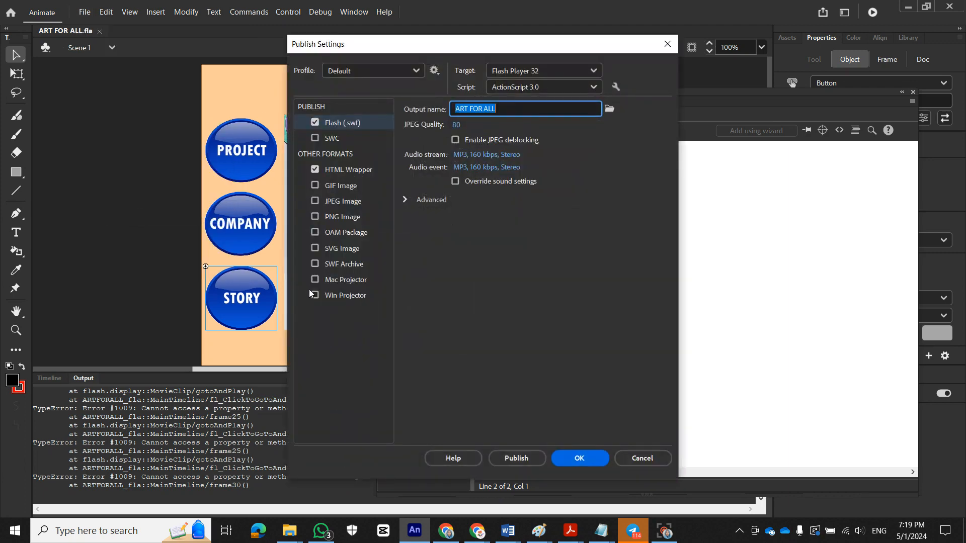
click(315, 295)
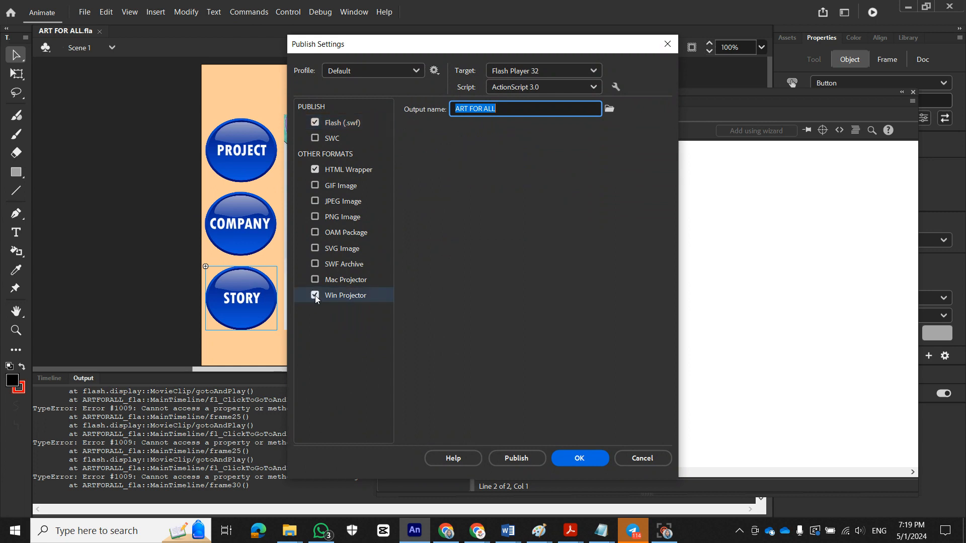
click(314, 122)
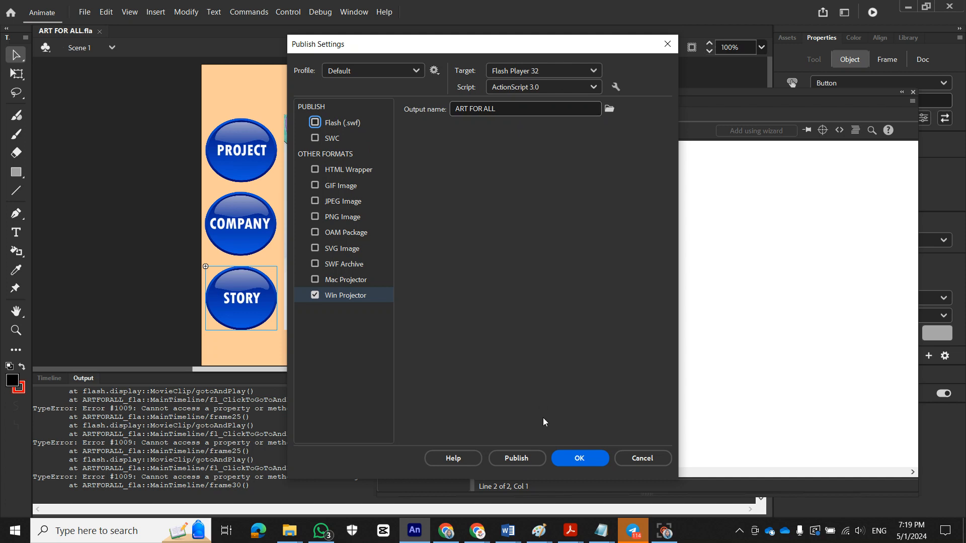
click(520, 458)
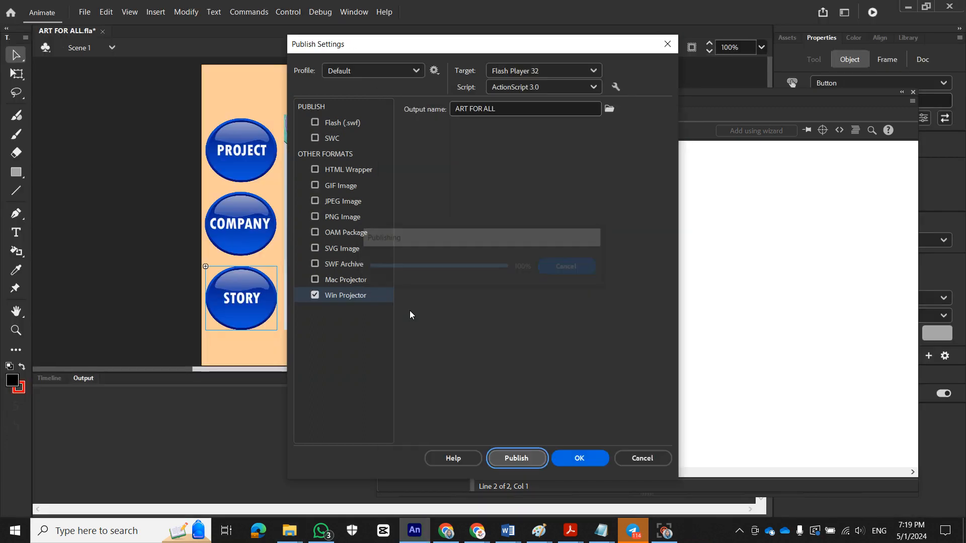
click(565, 460)
Step: Switch to the Downloads folder in File Explorer and run the published ART FOR ALL application
mouse_move(297, 534)
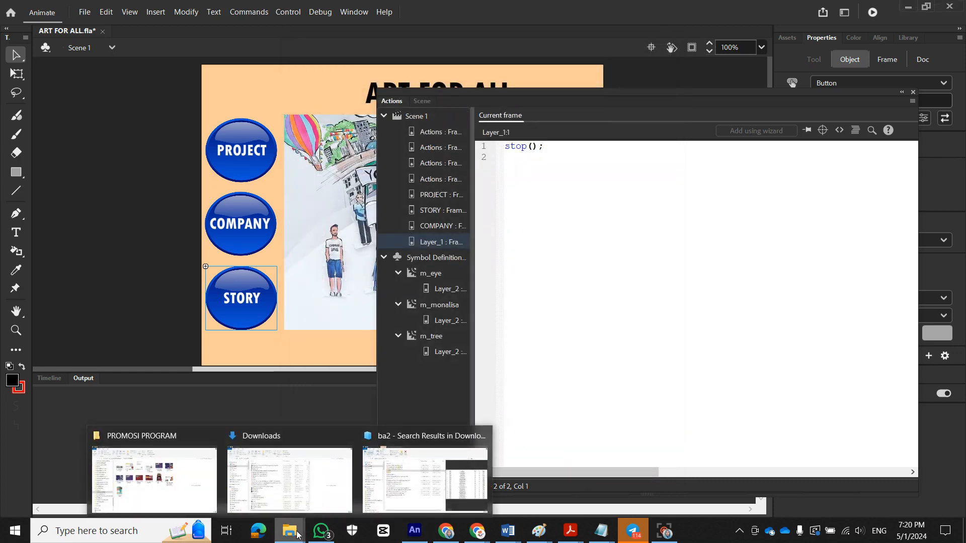
click(309, 471)
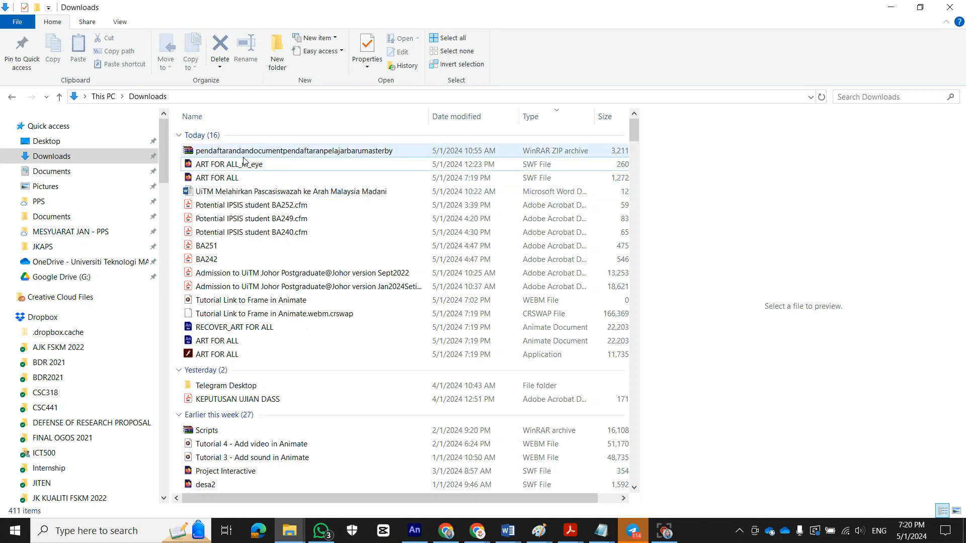
click(226, 180)
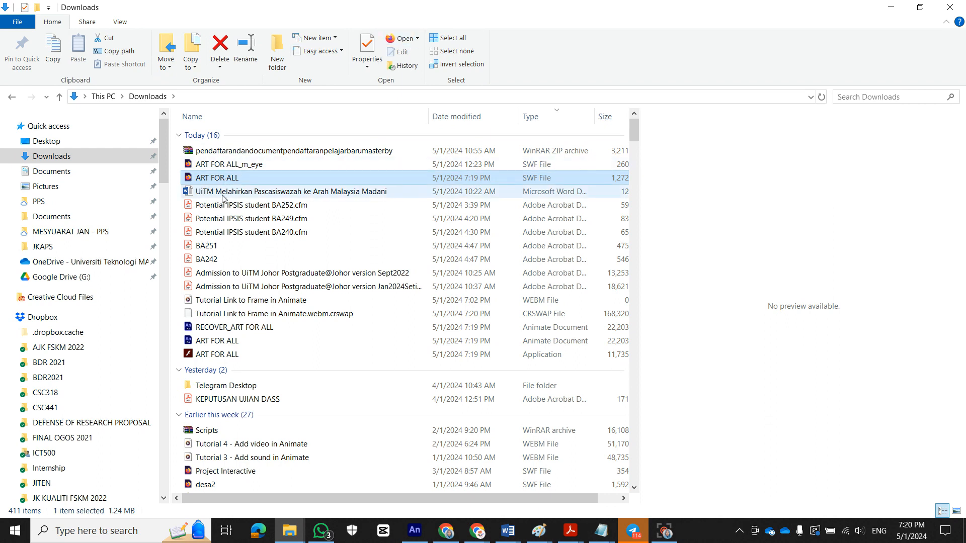
click(215, 355)
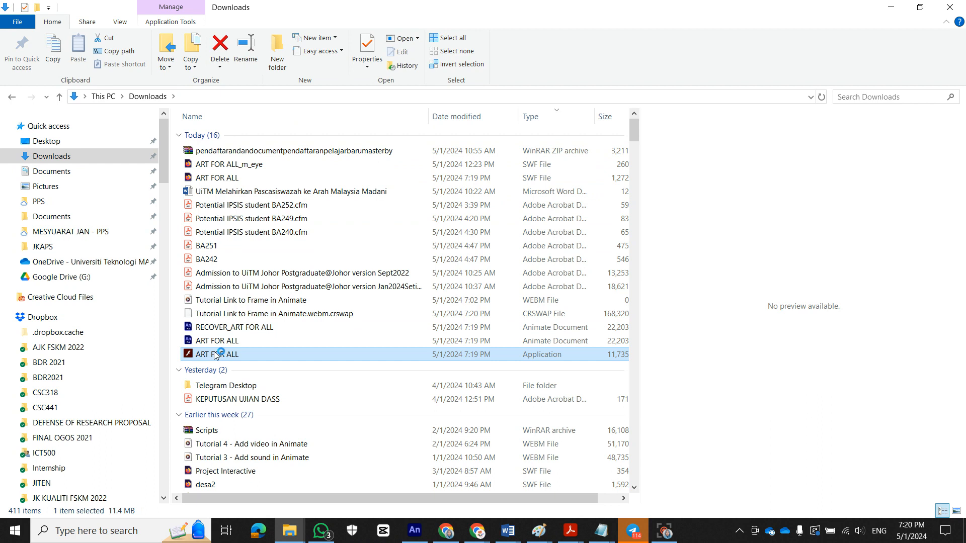
click(217, 344)
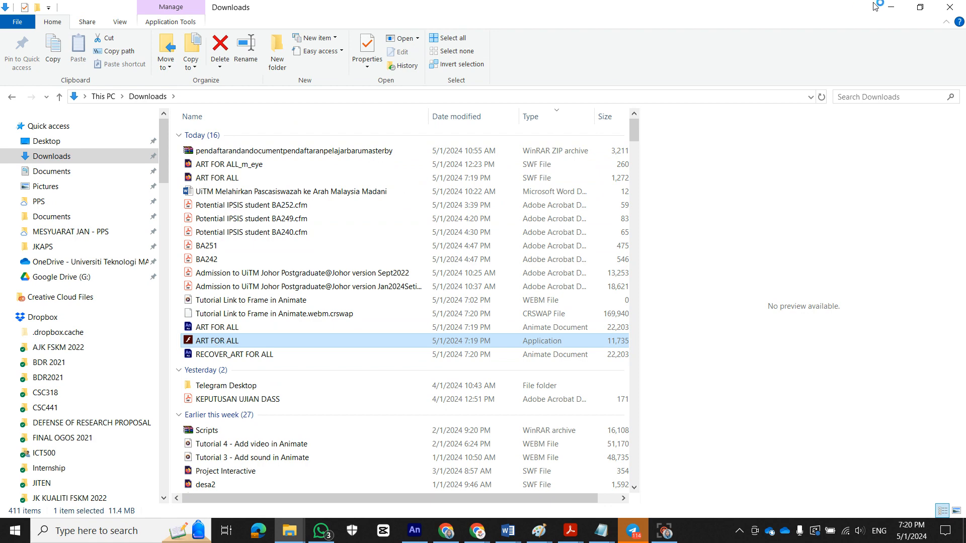
Step: Minimise the Downloads folder, close the Actions panel, and keep just one of the two Flash Player windows open in front
click(891, 8)
key(ctrl+Return)
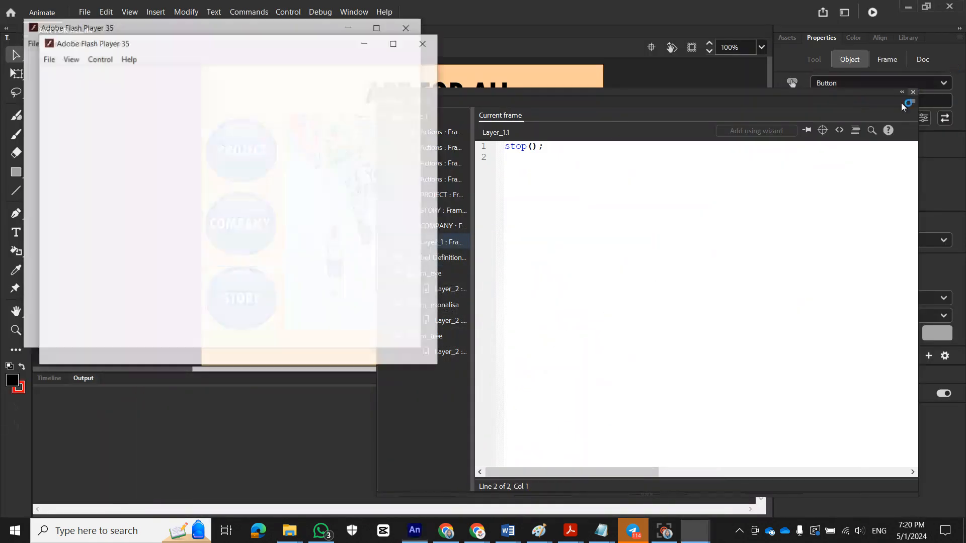
click(913, 92)
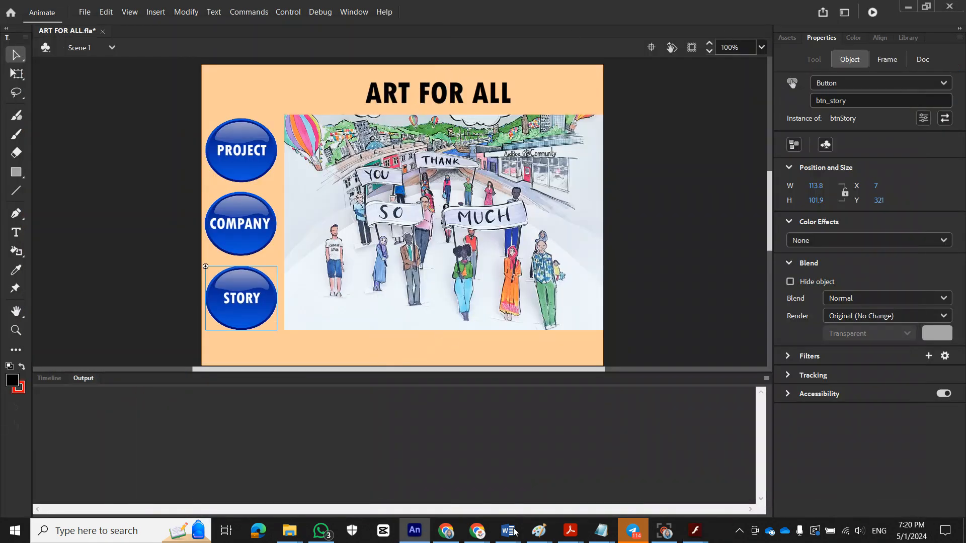
click(696, 533)
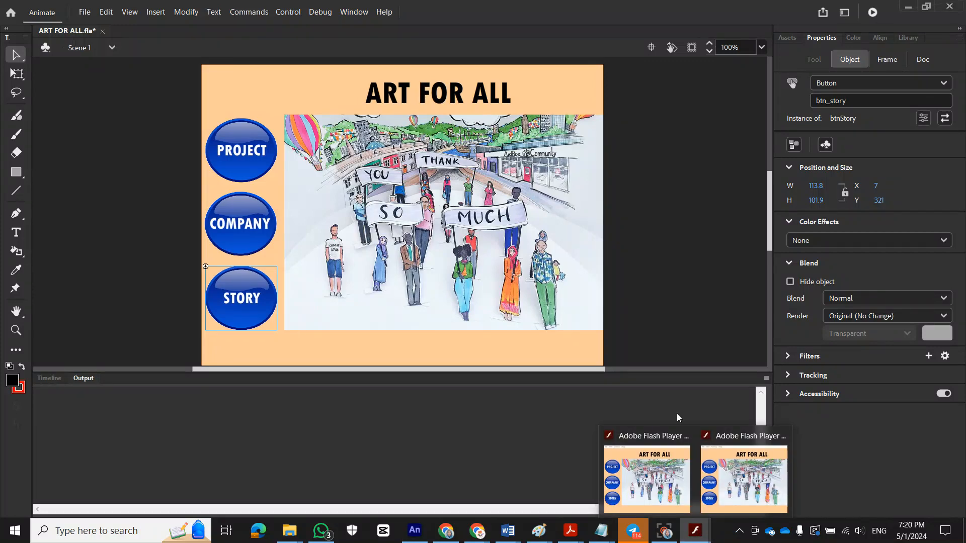
click(723, 458)
click(408, 32)
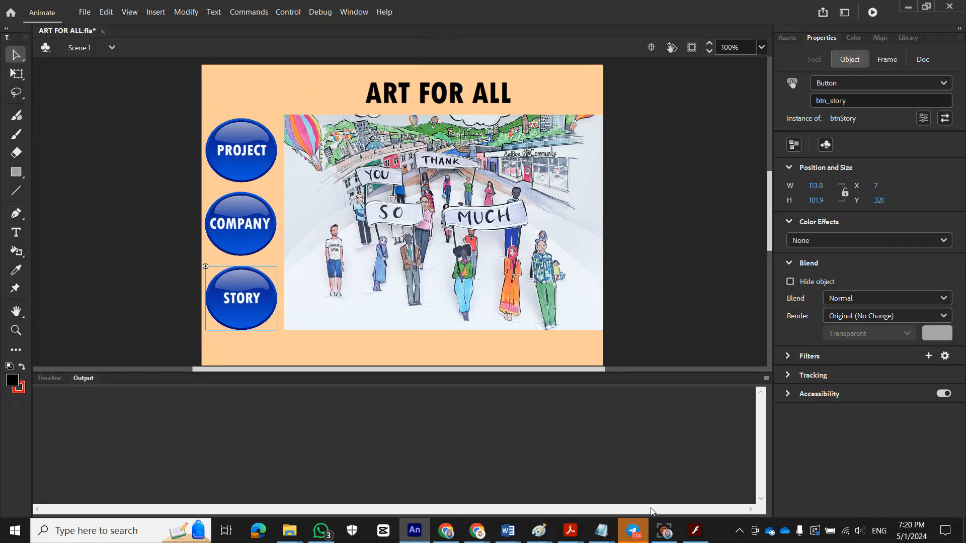
key(ctrl+Return)
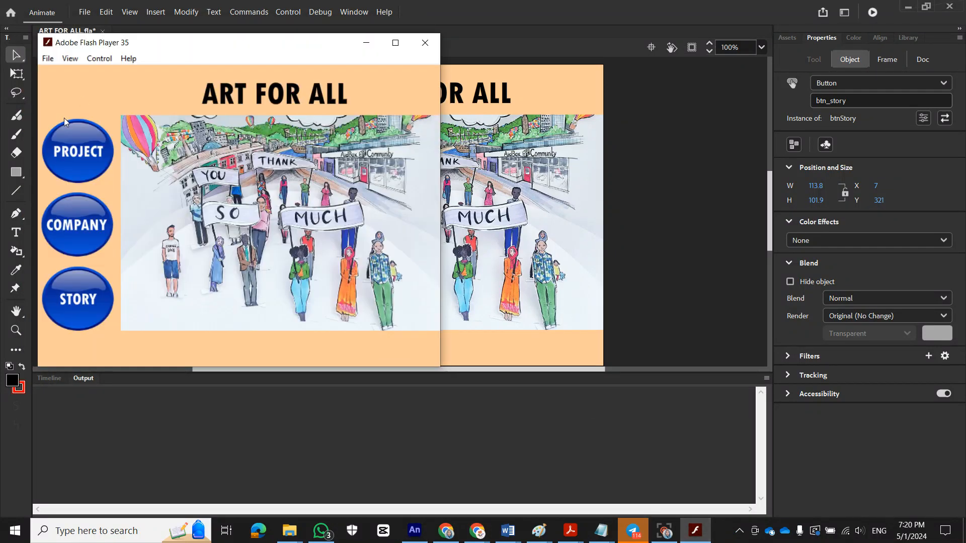
Step: Go through the PROJECT, COMPANY and STORY buttons in order twice in the published projector
click(70, 145)
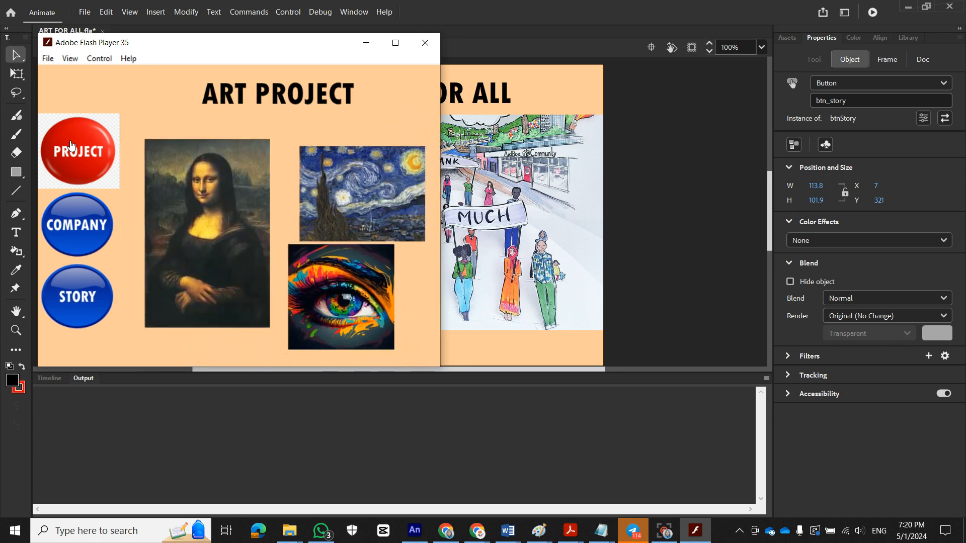
click(75, 225)
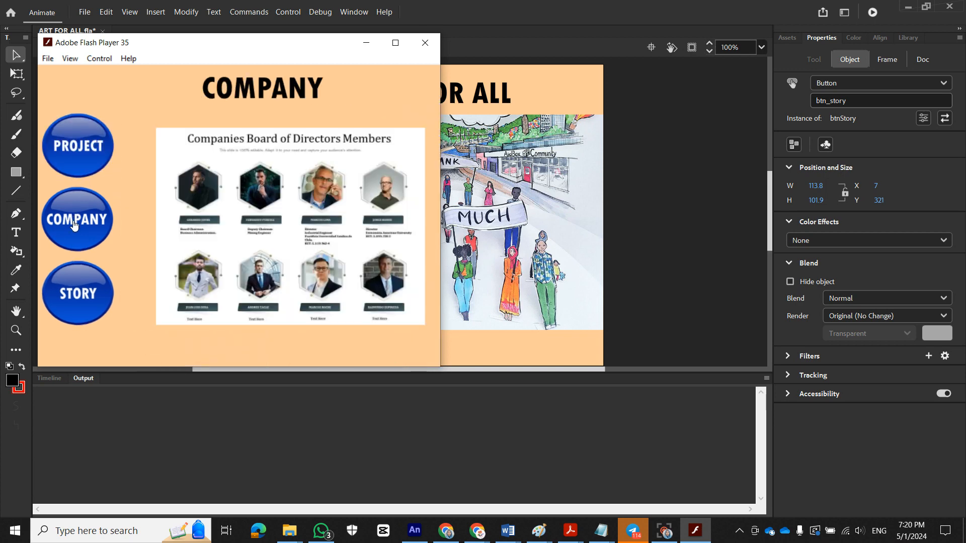
click(79, 300)
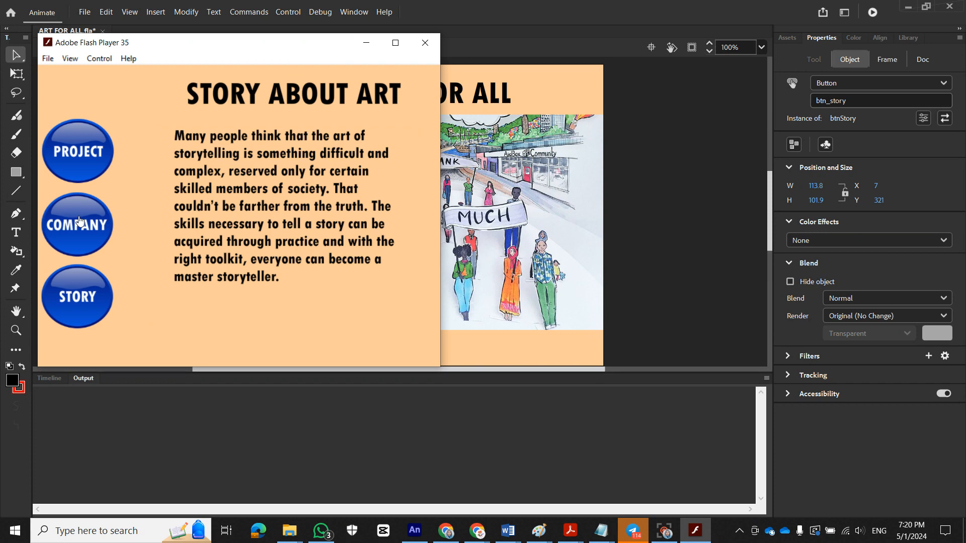
click(79, 146)
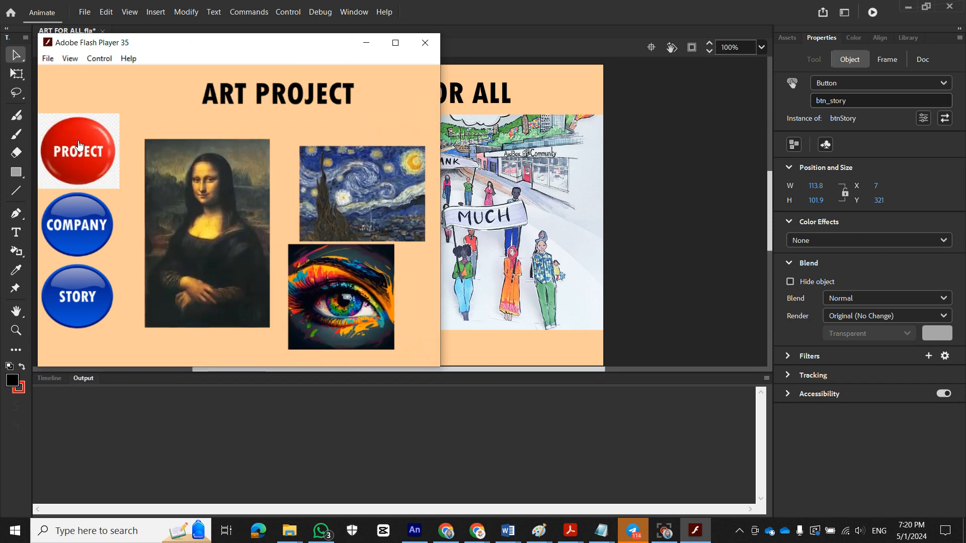
click(77, 227)
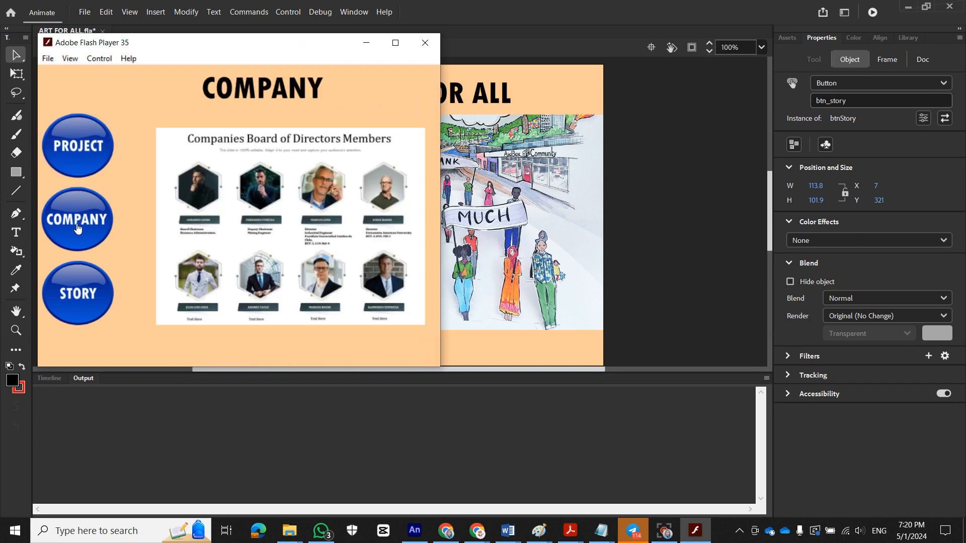
click(79, 318)
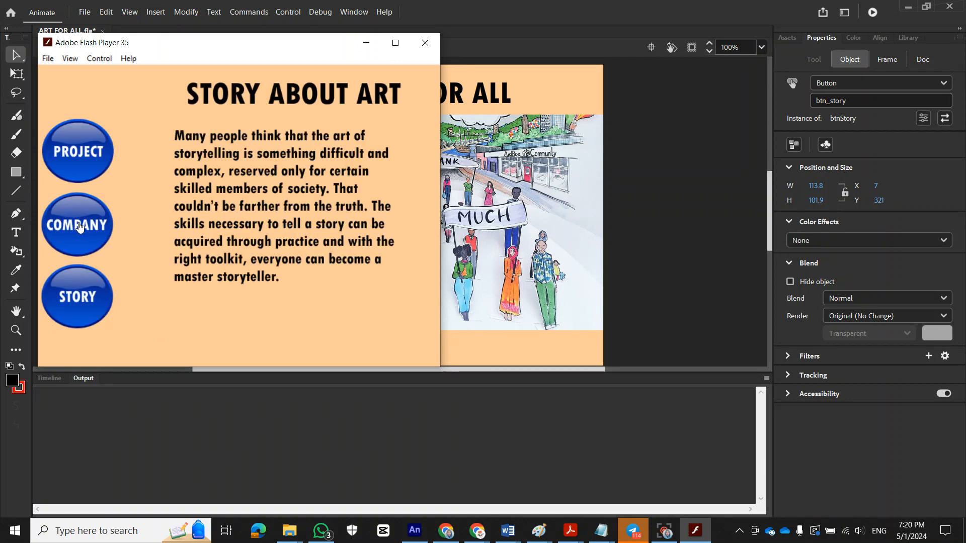
Step: Try the PROJECT, STORY and COMPANY buttons in mixed order from the different pages, and close the player
click(79, 227)
click(77, 143)
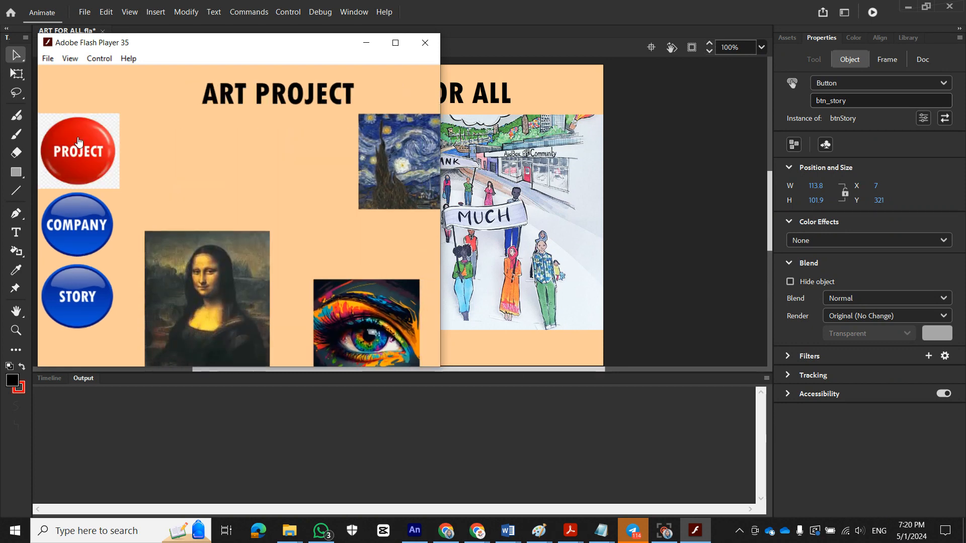
click(76, 300)
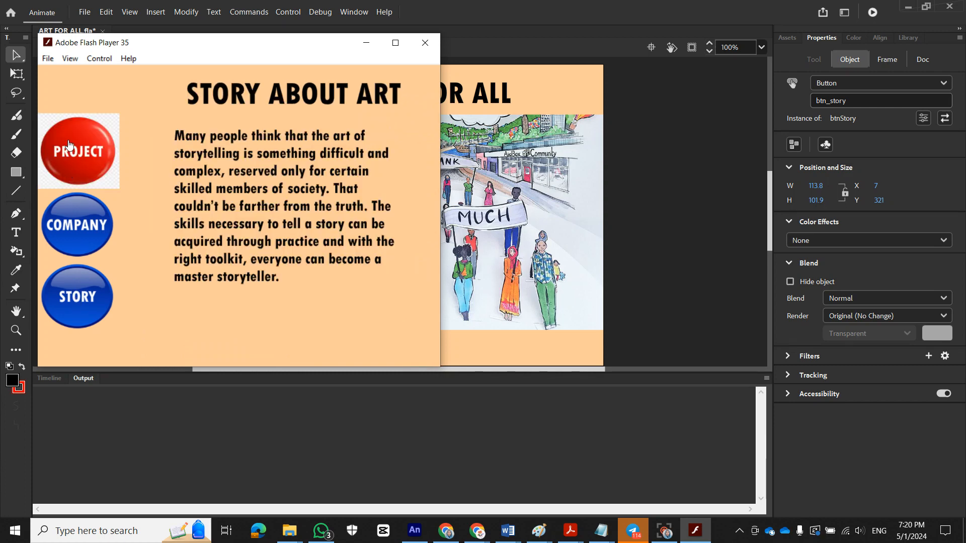
click(75, 146)
click(75, 295)
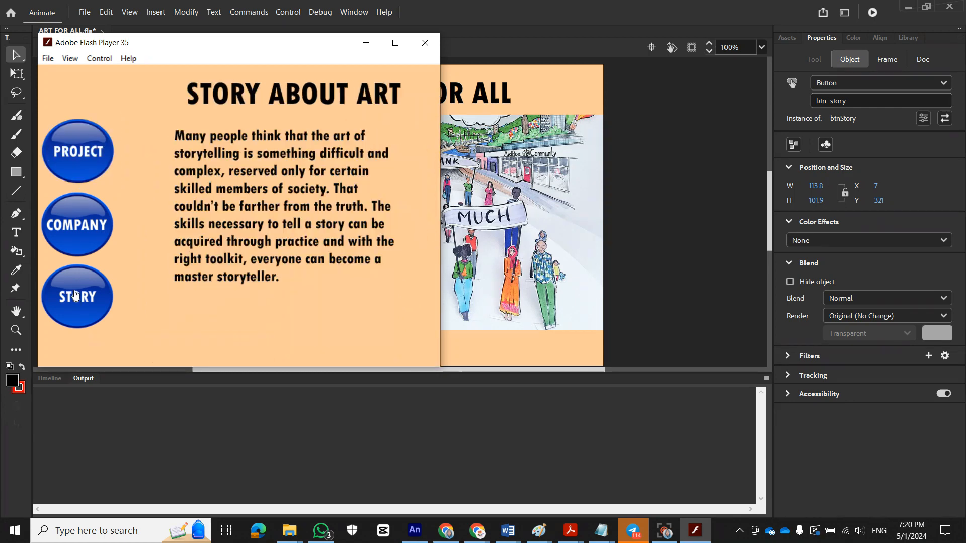
click(79, 214)
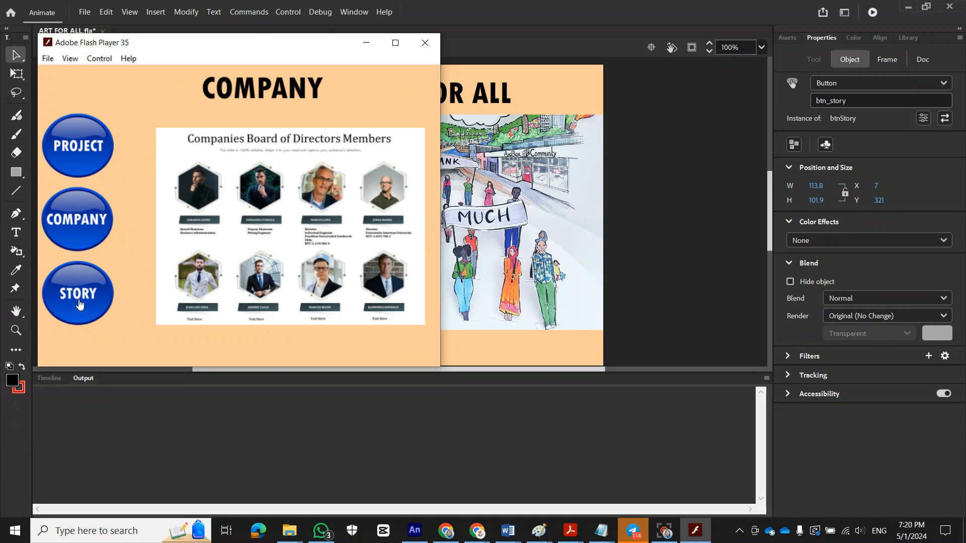
click(60, 142)
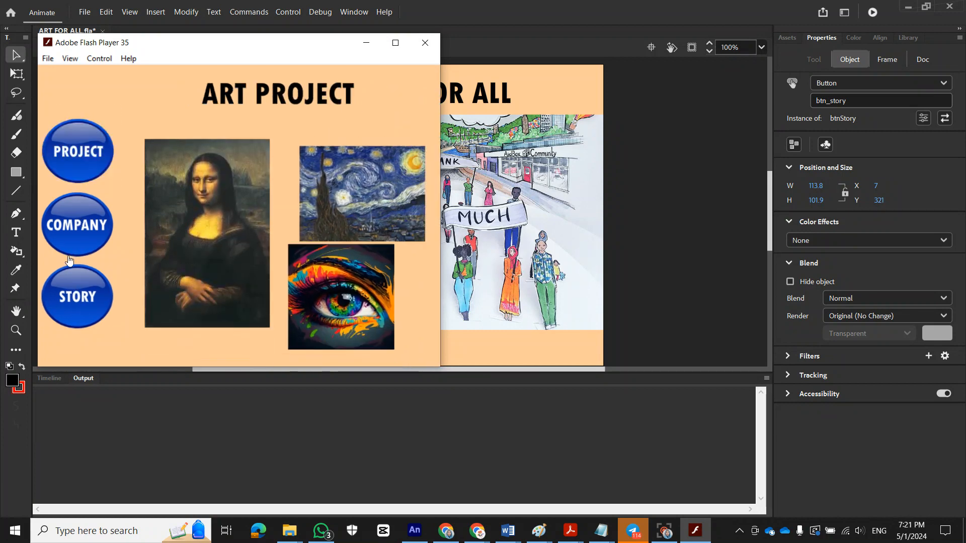
click(76, 296)
click(84, 151)
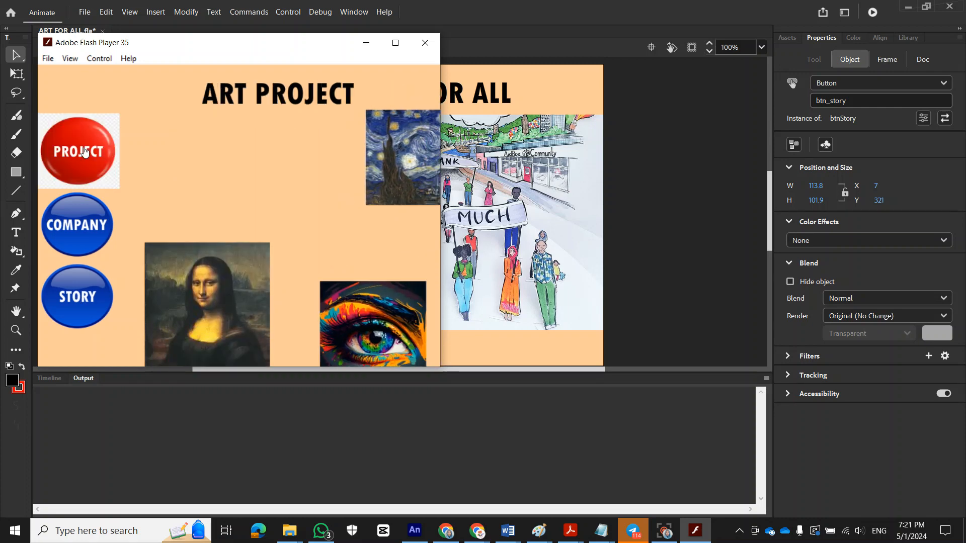
click(88, 308)
click(87, 244)
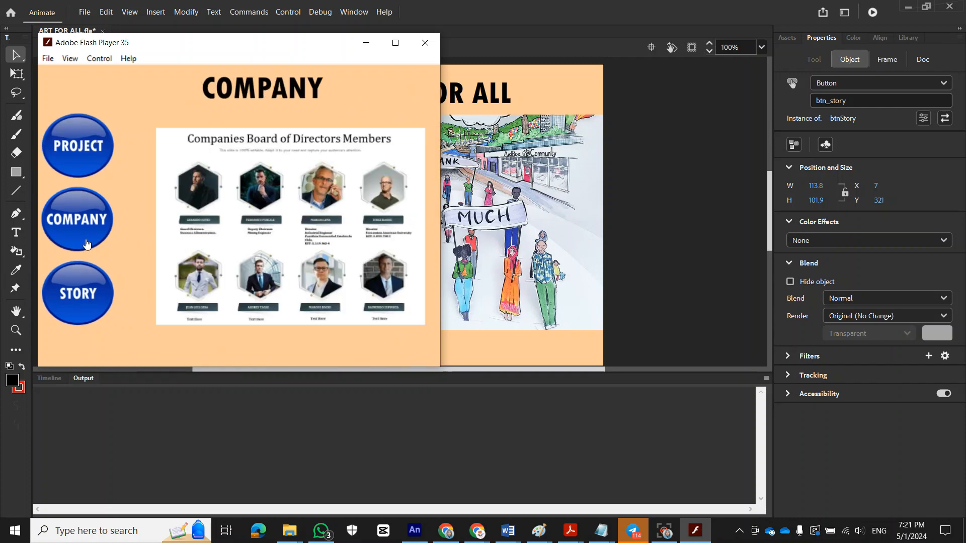
click(424, 44)
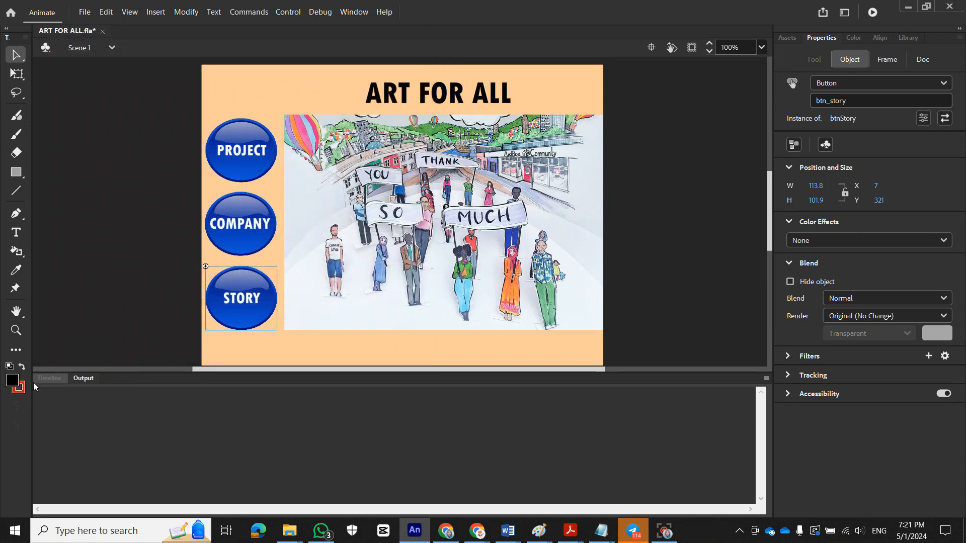
Step: Open the STORY button symbol from frame 25 of the COMPANY layer and check its Up, Over and Down frames
click(49, 377)
click(482, 483)
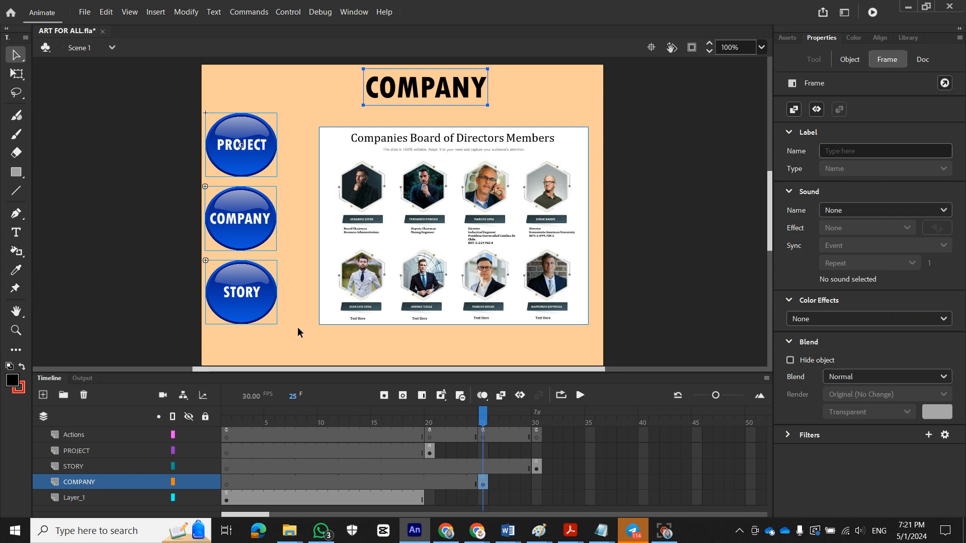
click(297, 326)
click(255, 312)
double_click(249, 306)
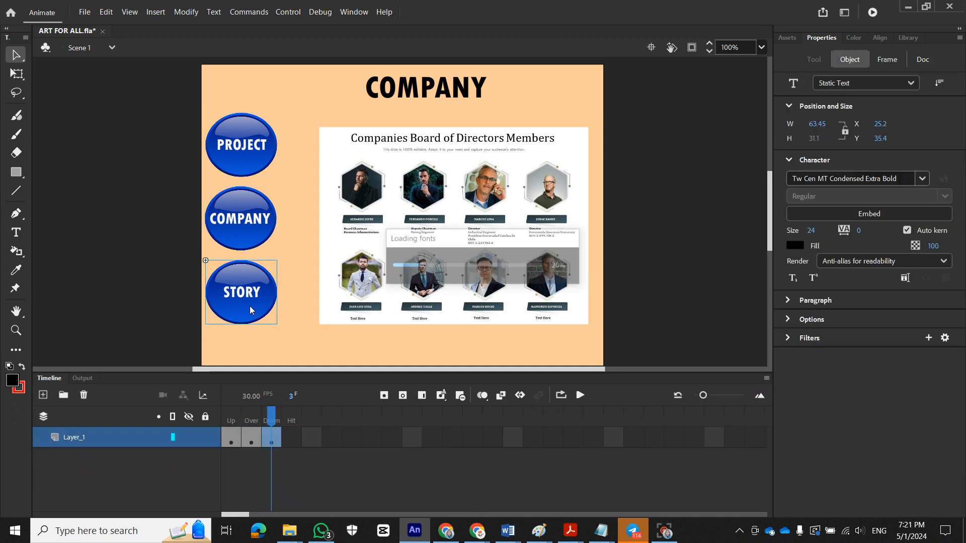
click(235, 437)
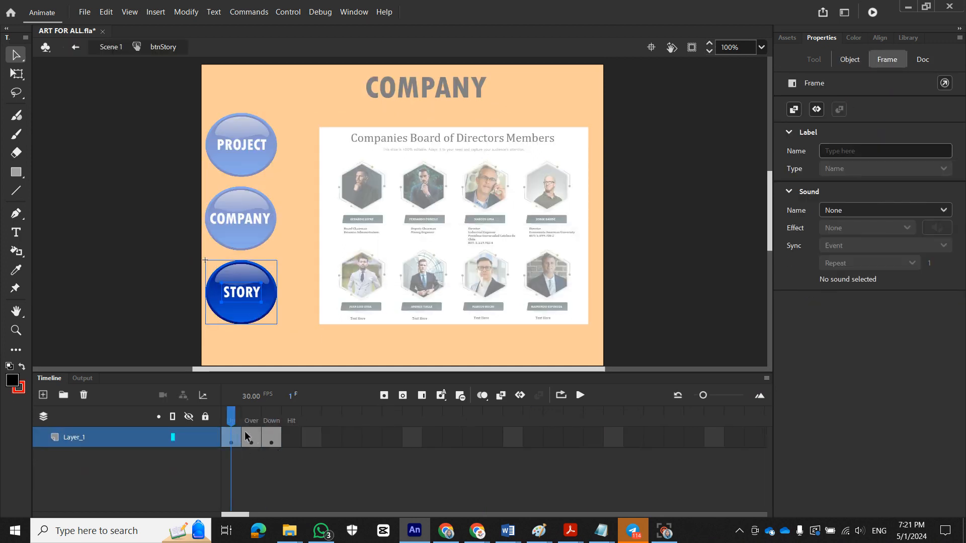
click(249, 436)
click(271, 437)
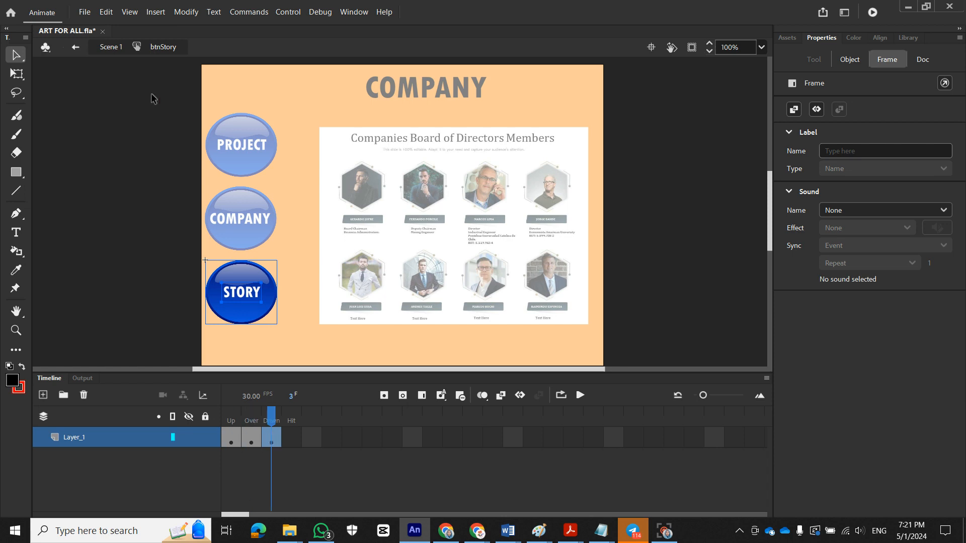
Step: Return to Scene 1 and review the PROJECT, COMPANY and STORY button code on frame 25 of the Actions layer
click(111, 47)
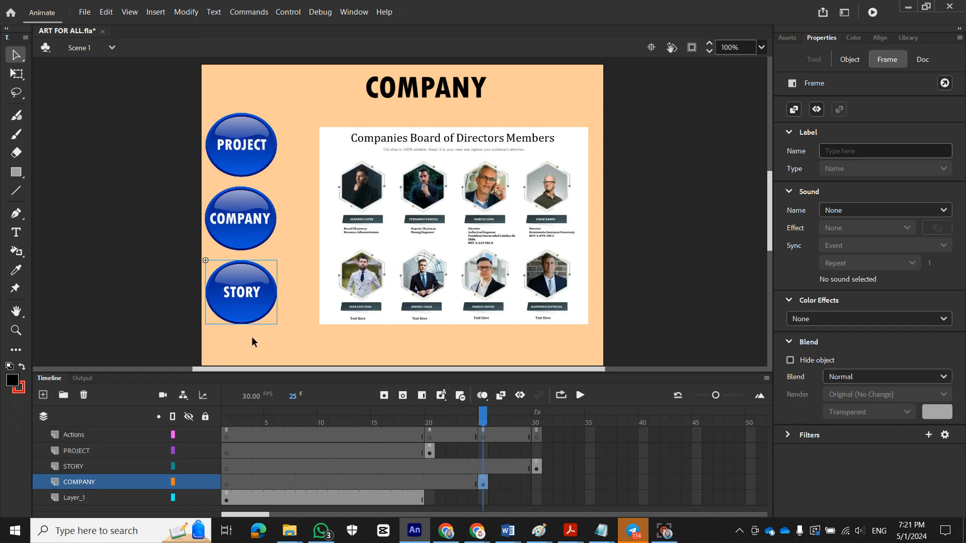
right_click(483, 436)
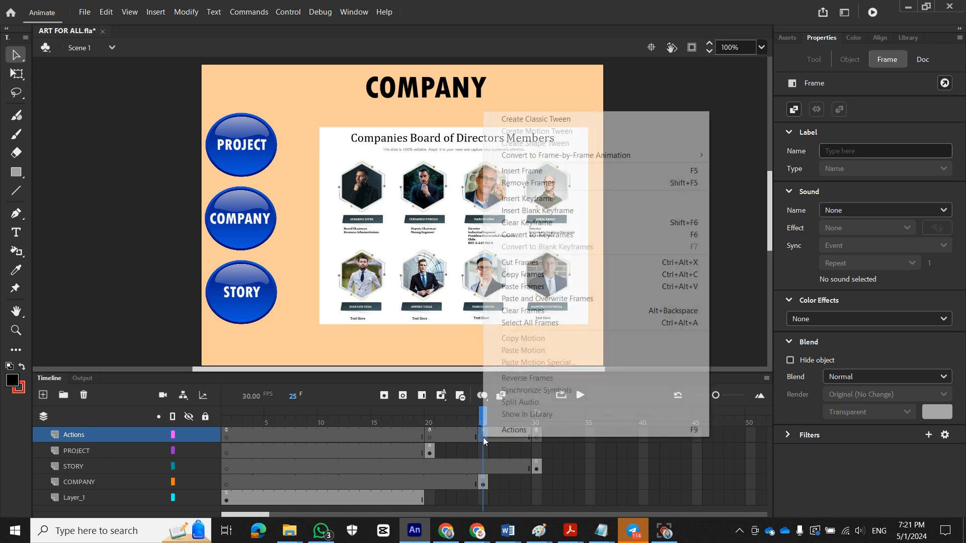
click(512, 430)
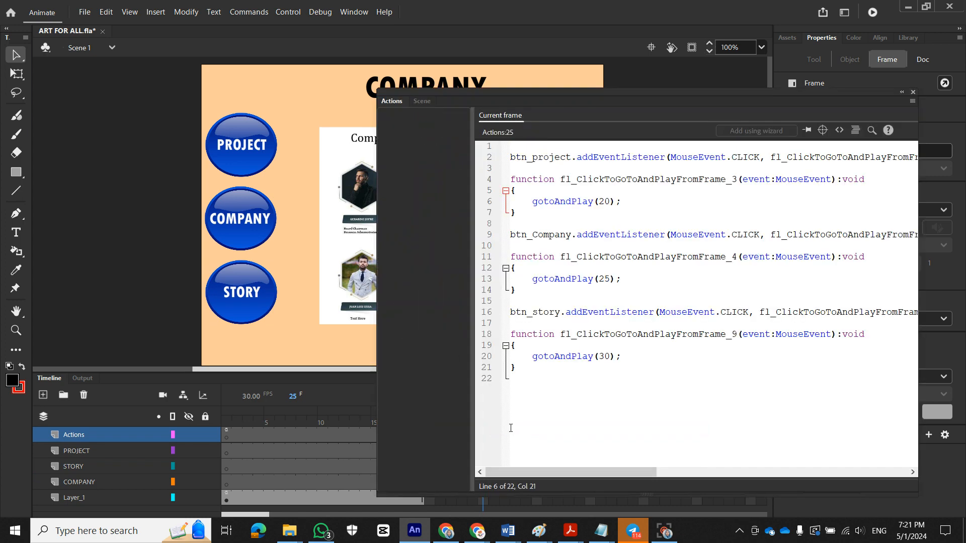
click(534, 158)
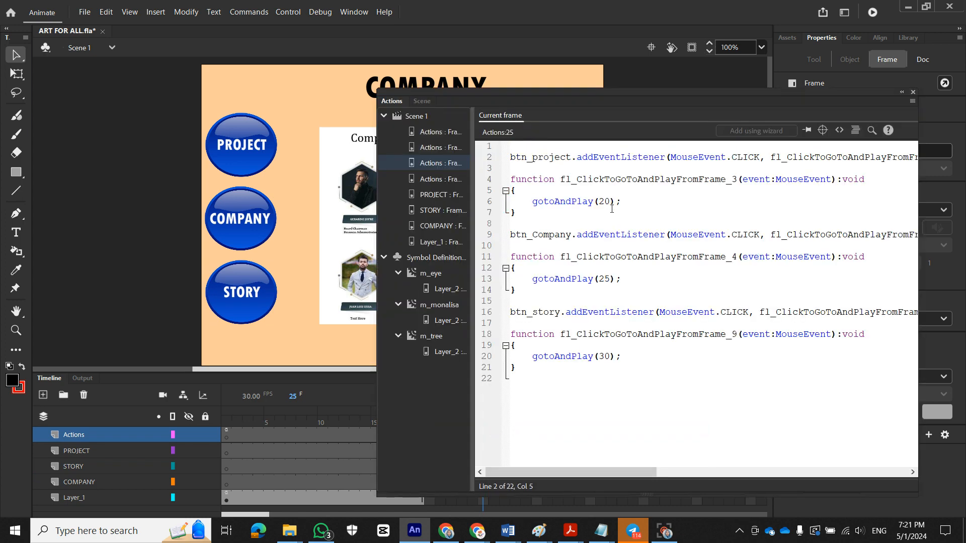
click(610, 280)
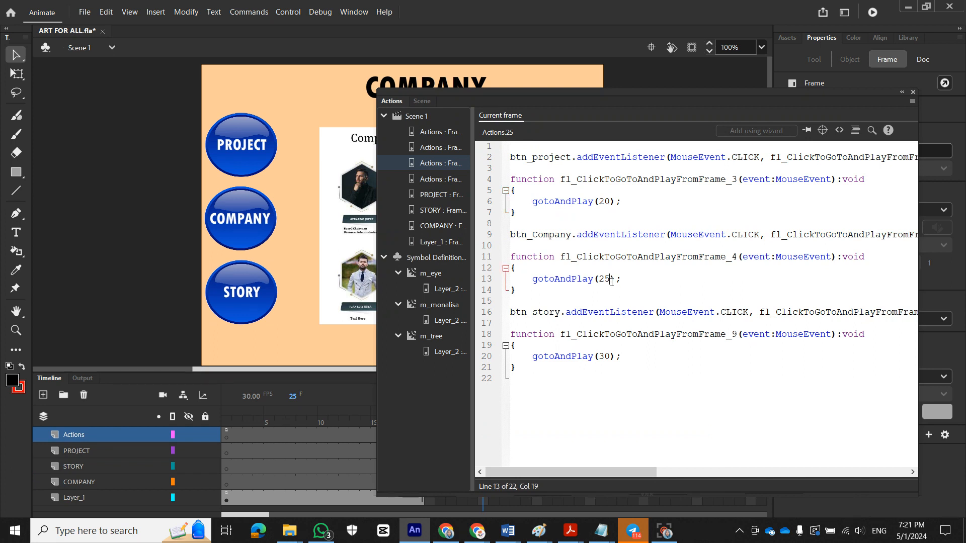
click(611, 357)
drag(623, 470, 602, 464)
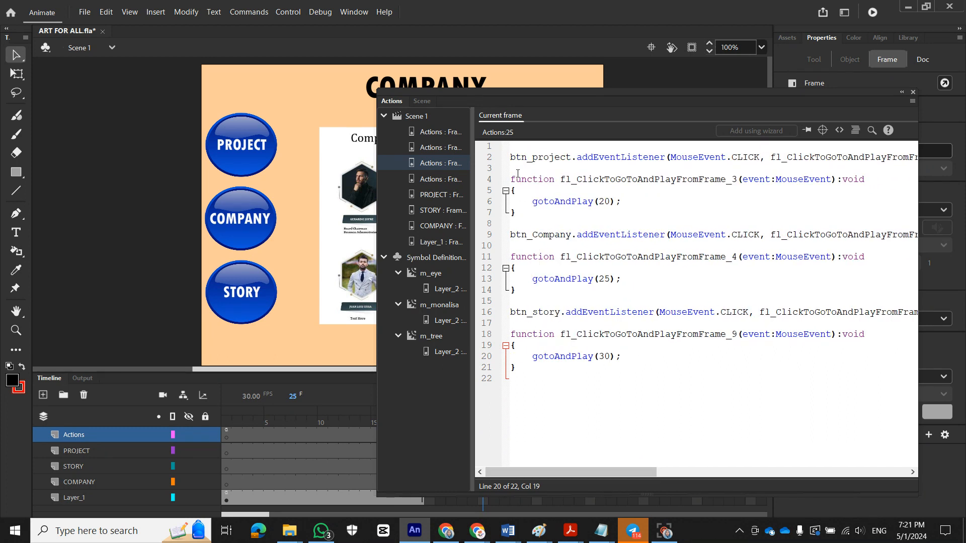
click(515, 150)
key(Down)
key(Down)
click(913, 92)
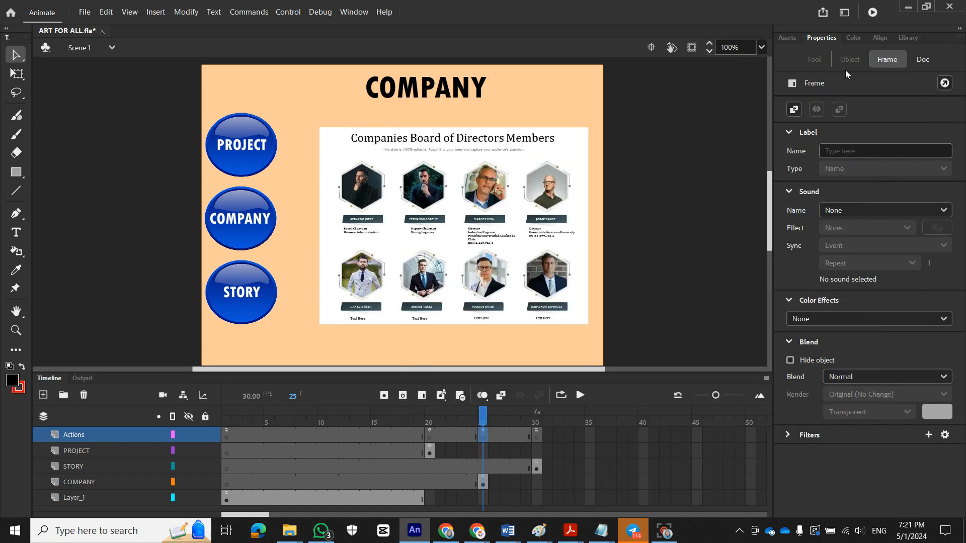
Step: Inspect the STORY button instance on frame 25, and test the movie by going to the COMPANY page
click(250, 310)
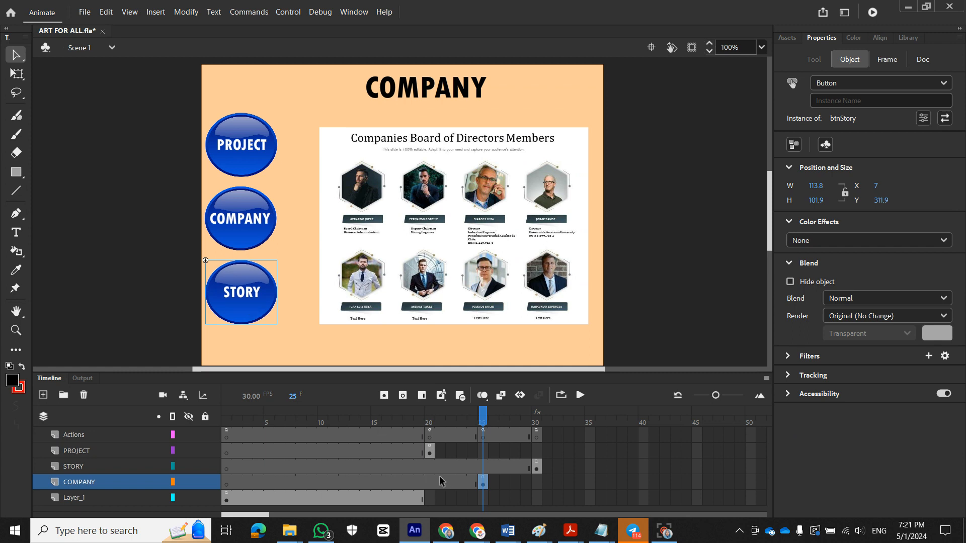
click(481, 481)
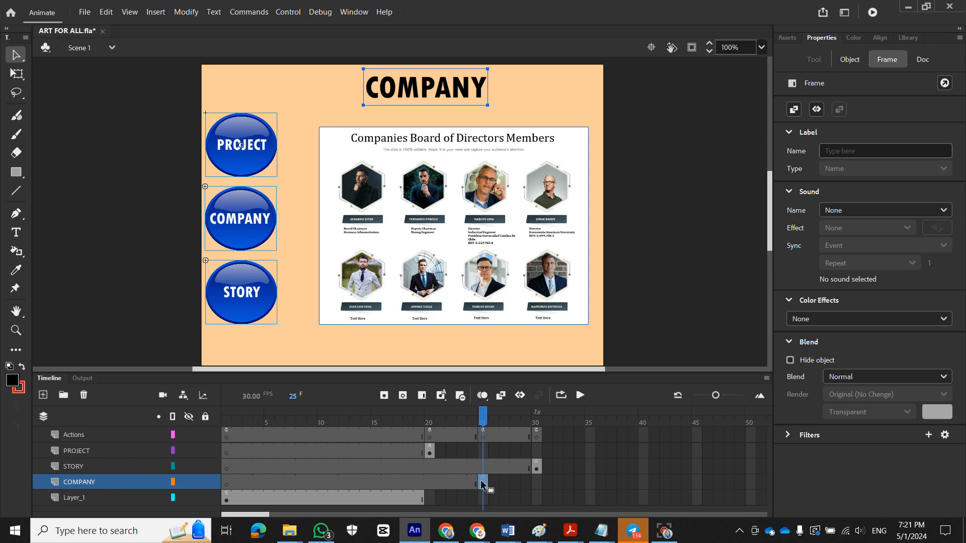
click(288, 13)
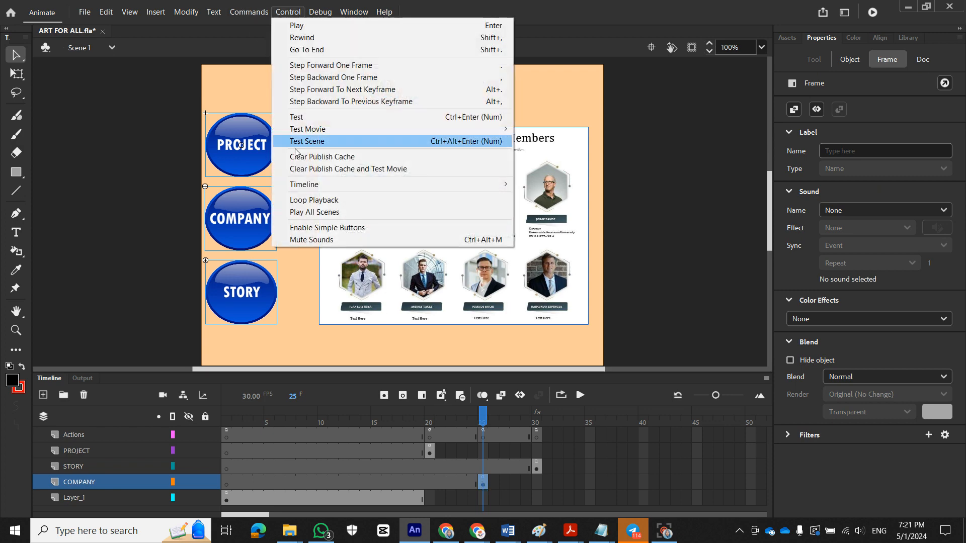
click(309, 117)
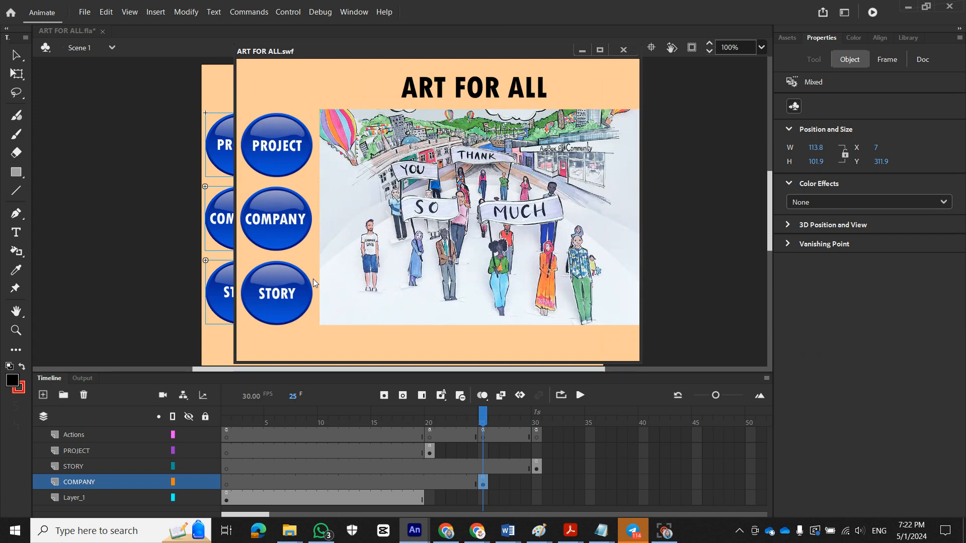
click(278, 229)
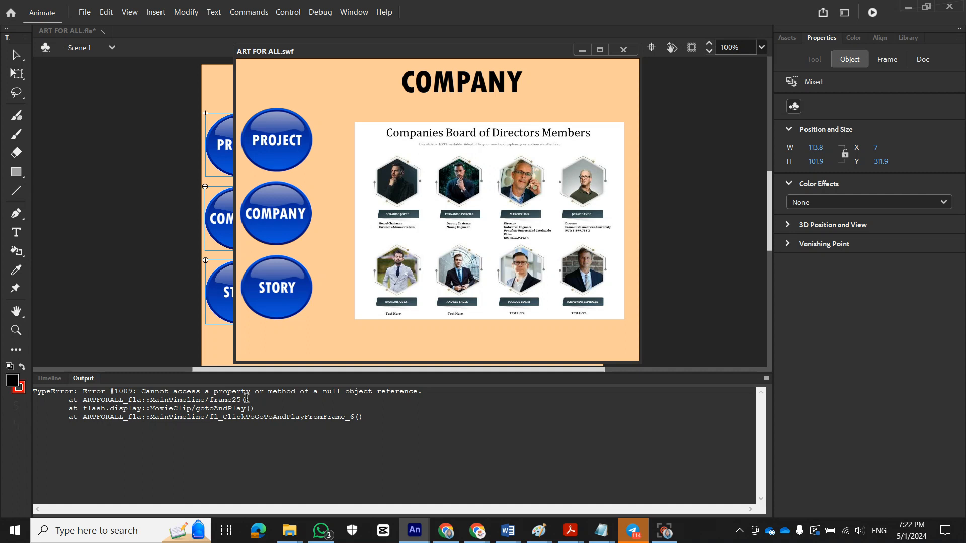
click(50, 379)
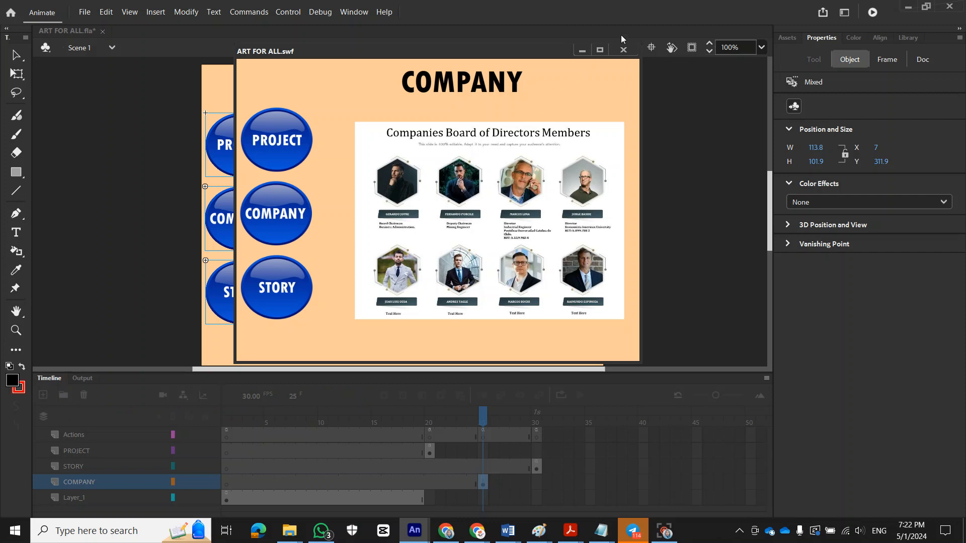
click(623, 49)
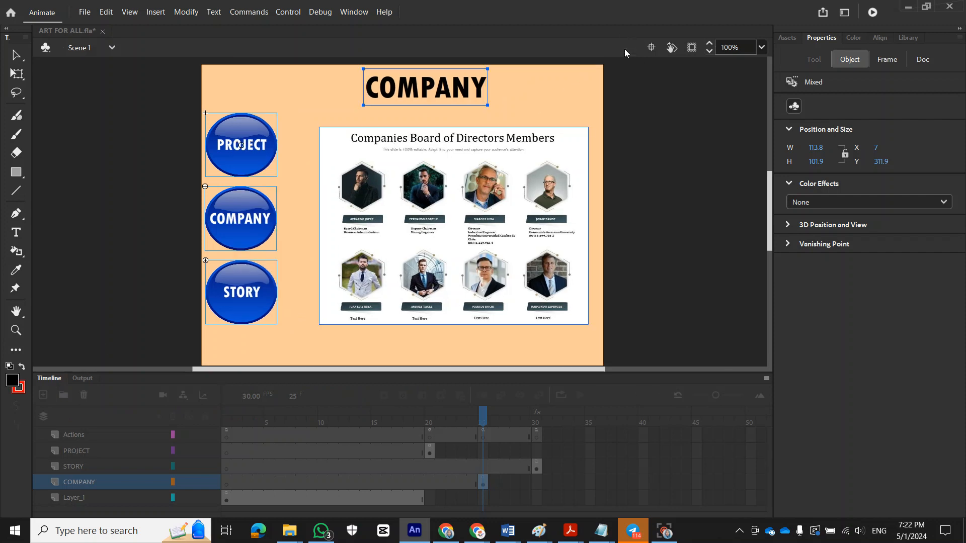
Step: Delete the stop(); script from frame 25 of the COMPANY layer
click(481, 483)
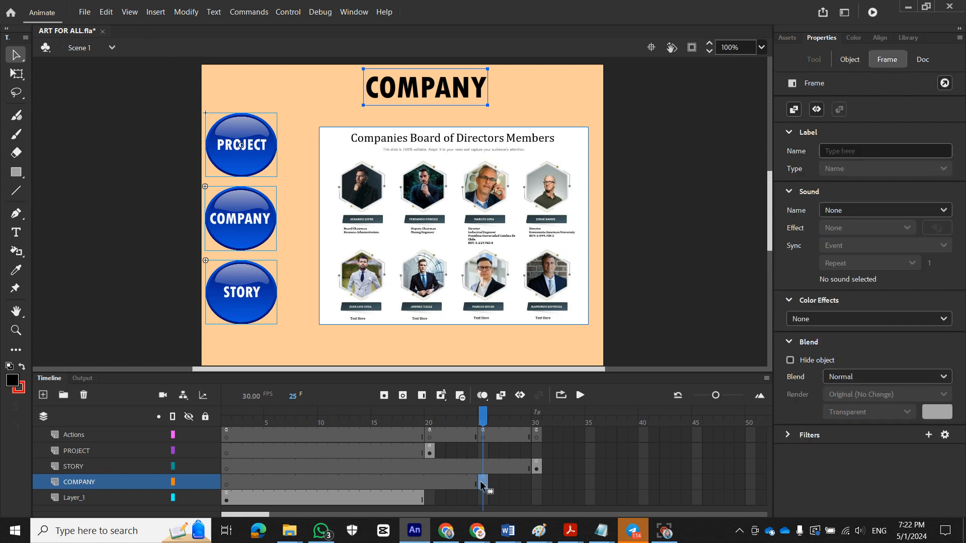
click(484, 452)
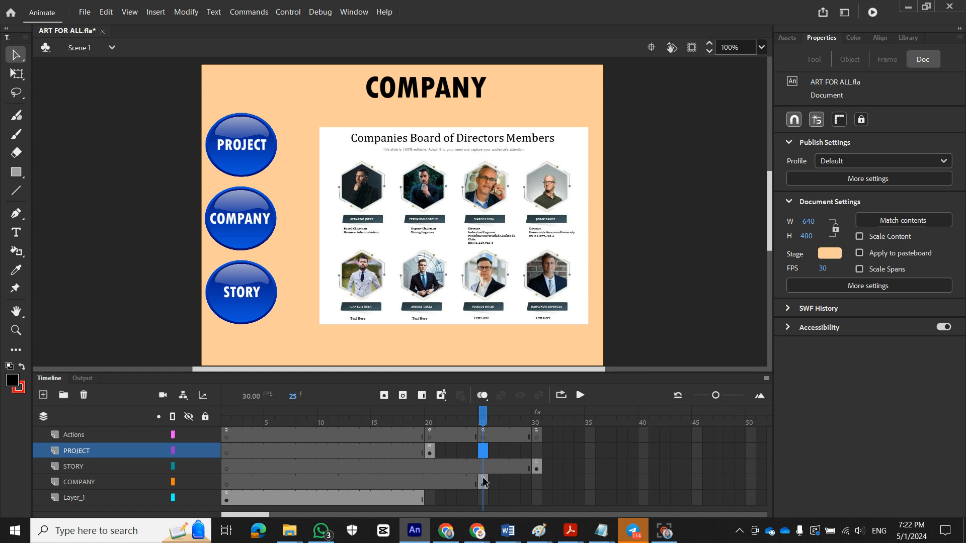
click(481, 436)
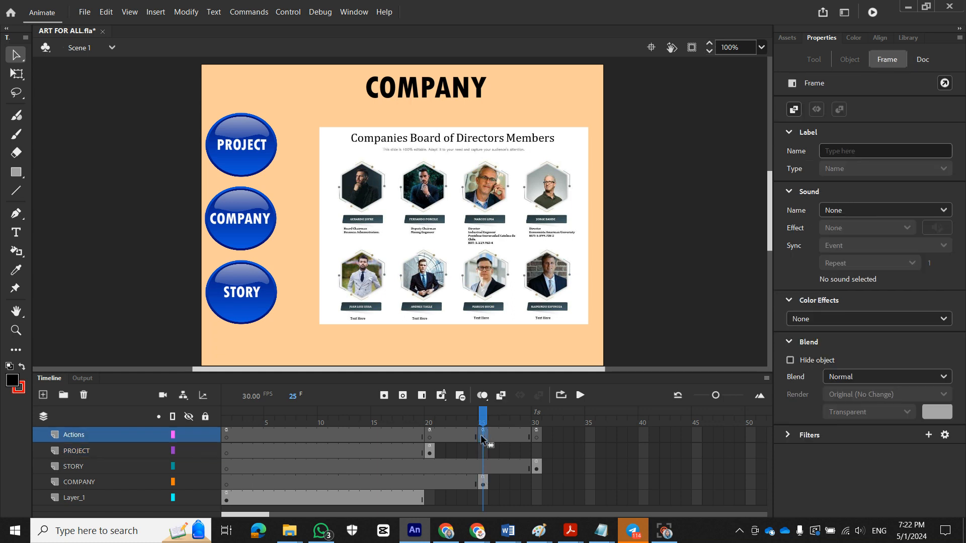
right_click(483, 486)
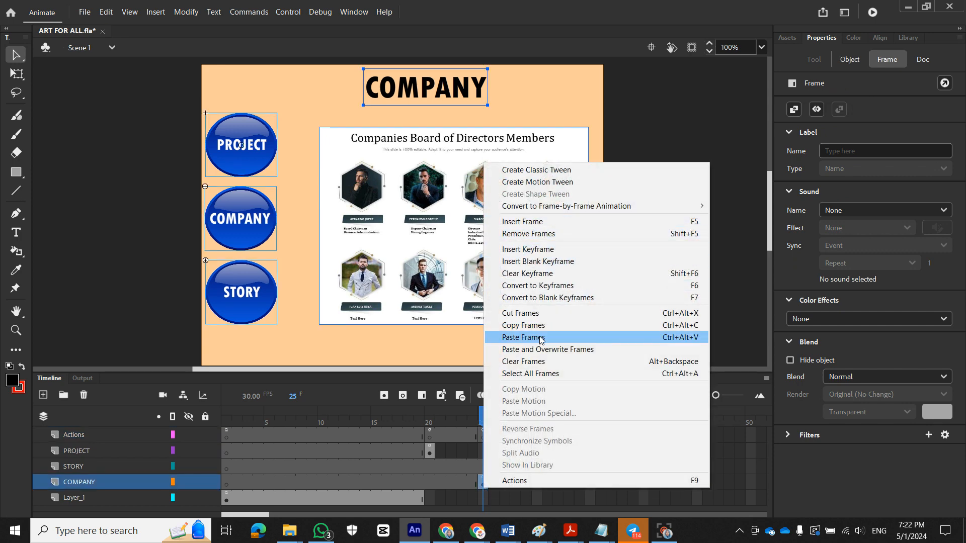
click(535, 481)
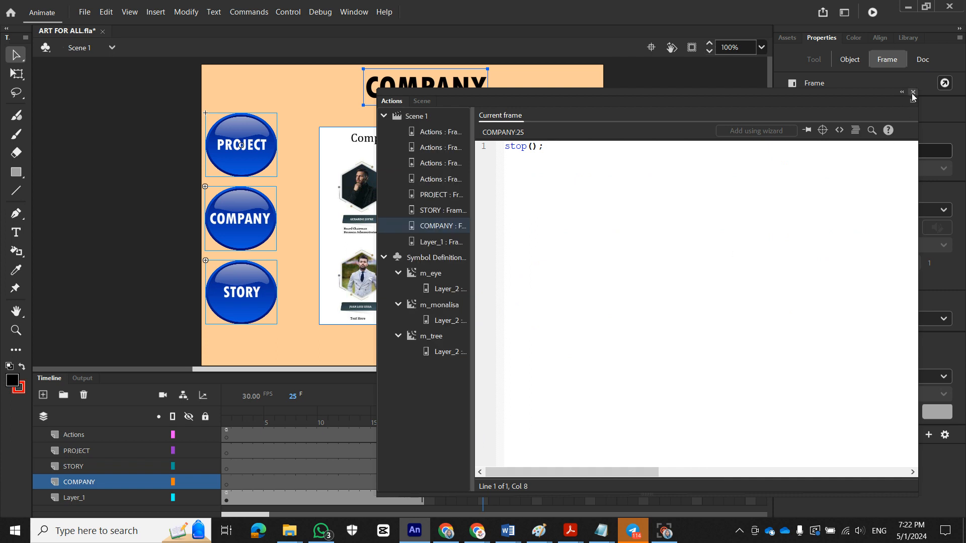
drag(550, 147, 492, 154)
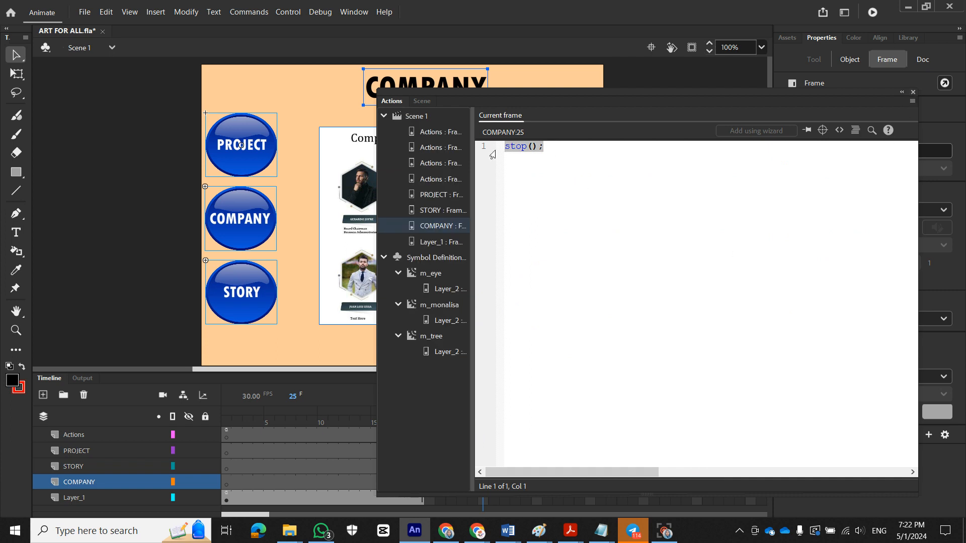
key(Delete)
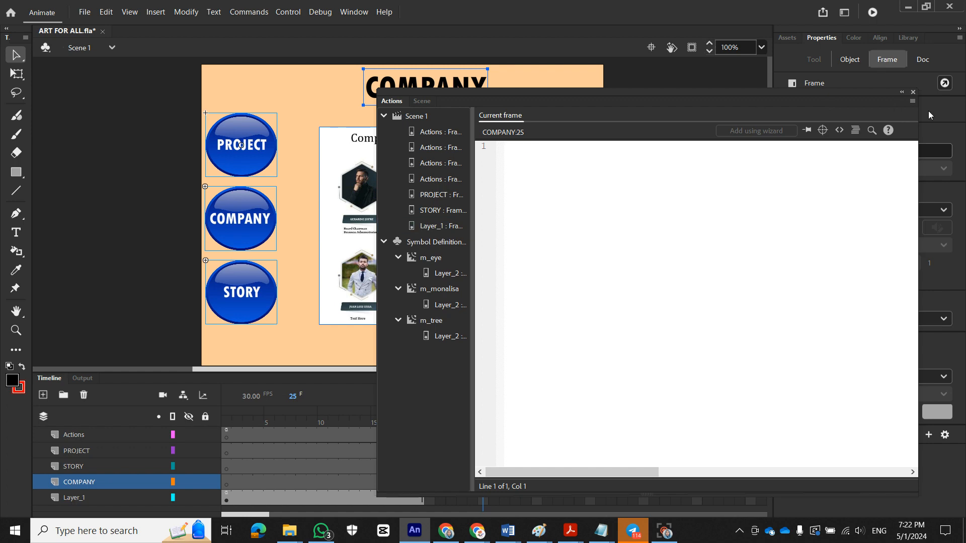
click(913, 93)
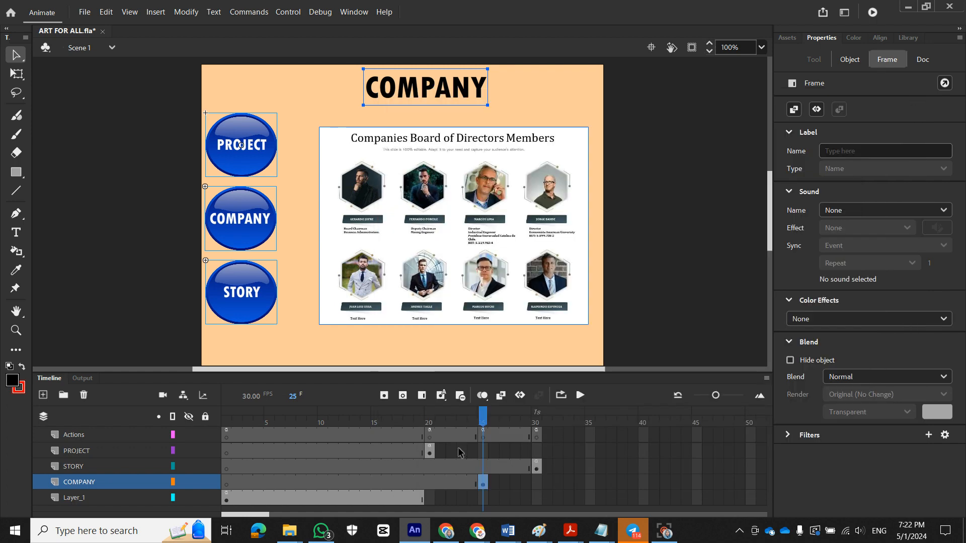
Step: Add stop(); as the first line of the script on frame 25 of the Actions layer
right_click(485, 434)
click(508, 427)
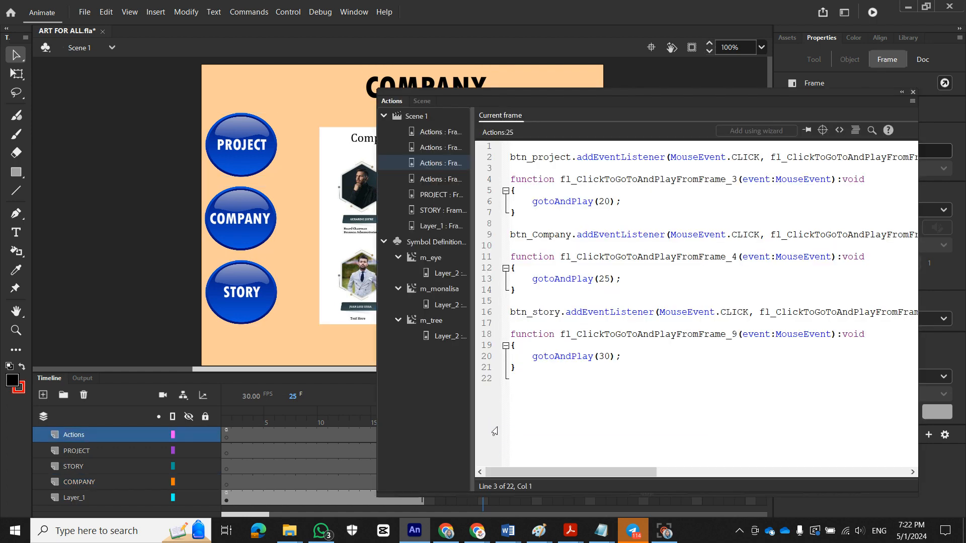
click(515, 146)
text(stop();)
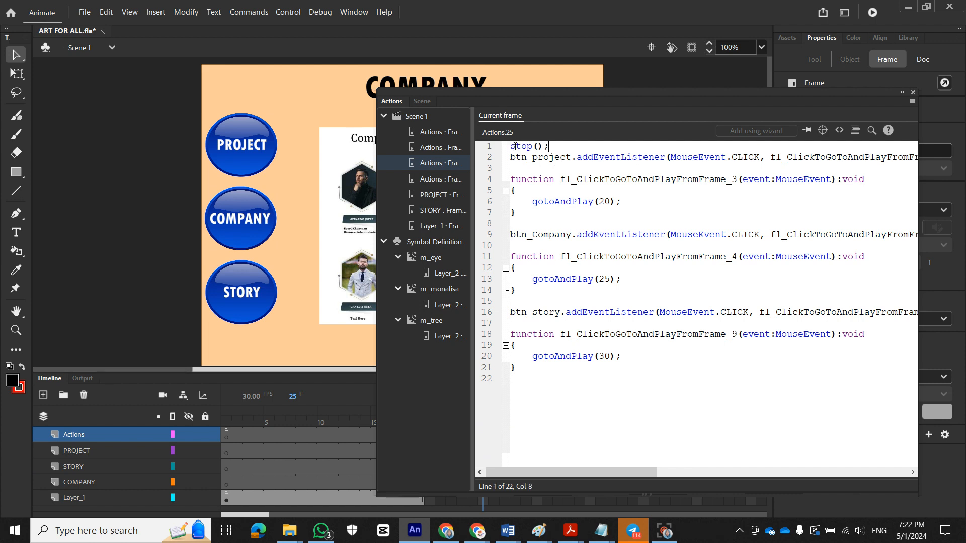
click(913, 92)
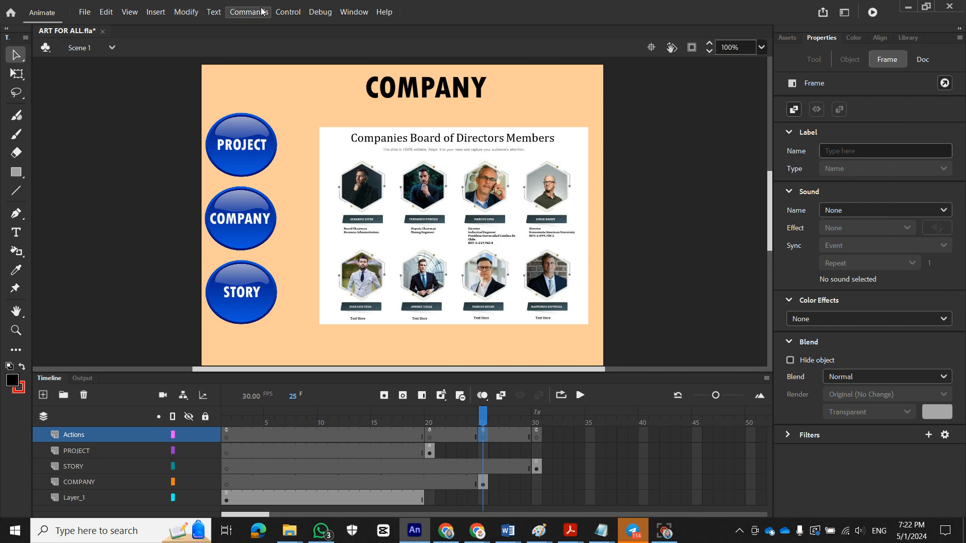
Step: Test the movie by going through COMPANY, PROJECT, STORY and back to PROJECT, and return to the timeline
click(285, 12)
click(302, 118)
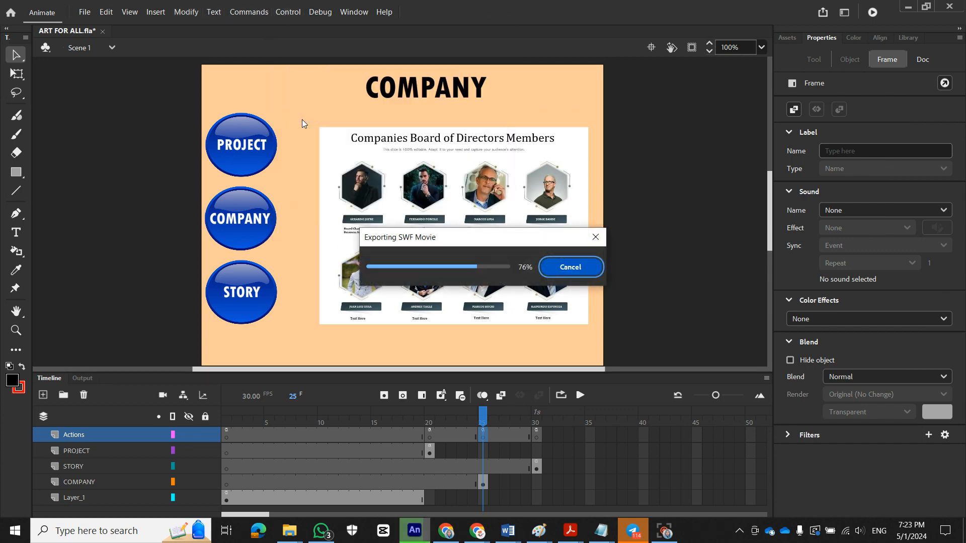
click(279, 232)
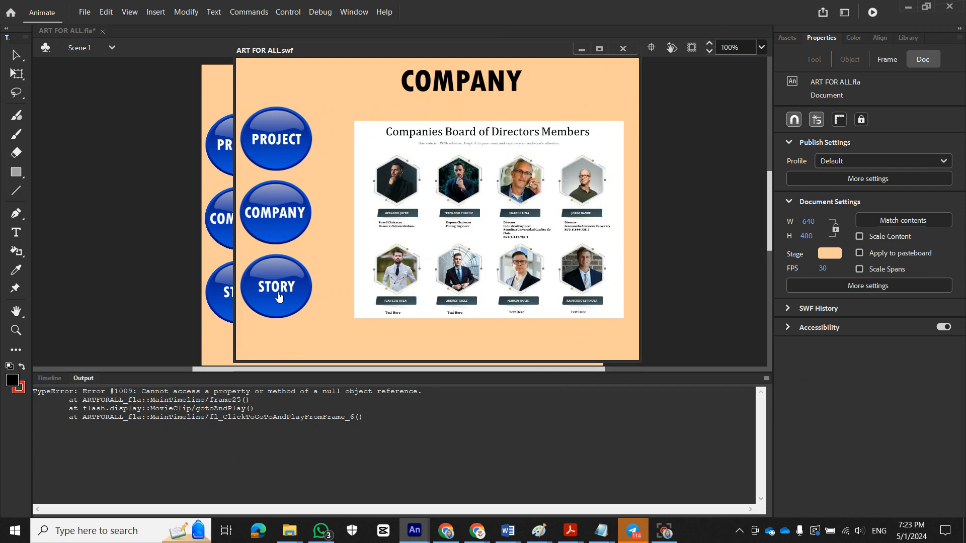
click(259, 143)
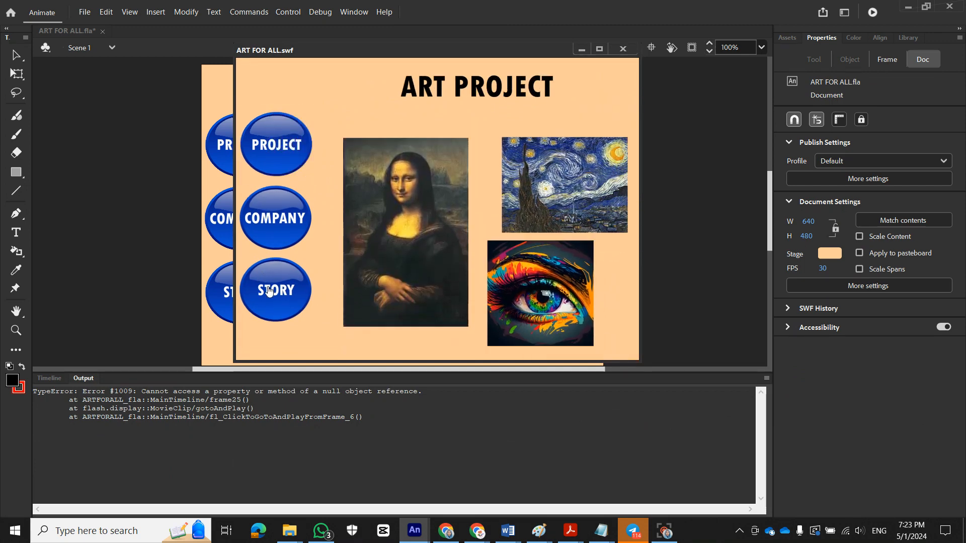
click(269, 292)
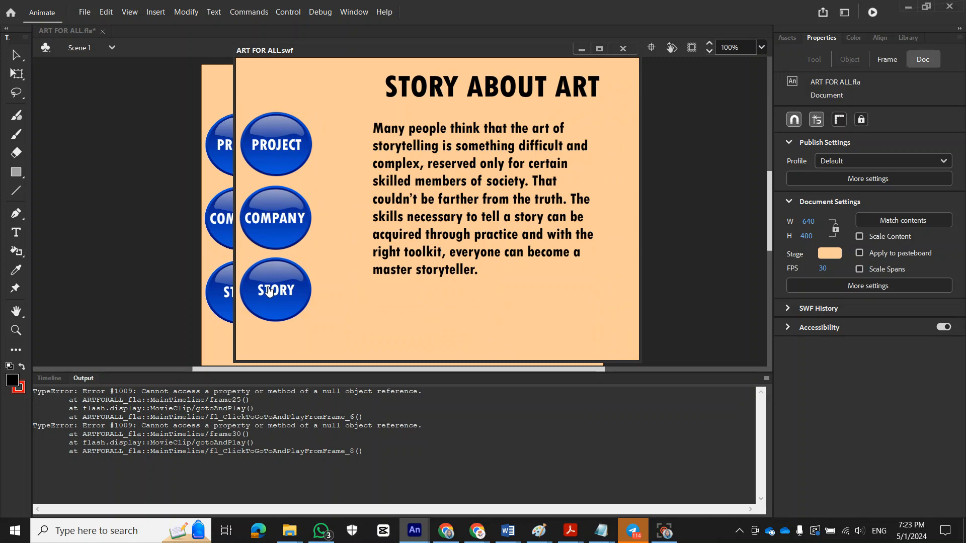
click(276, 144)
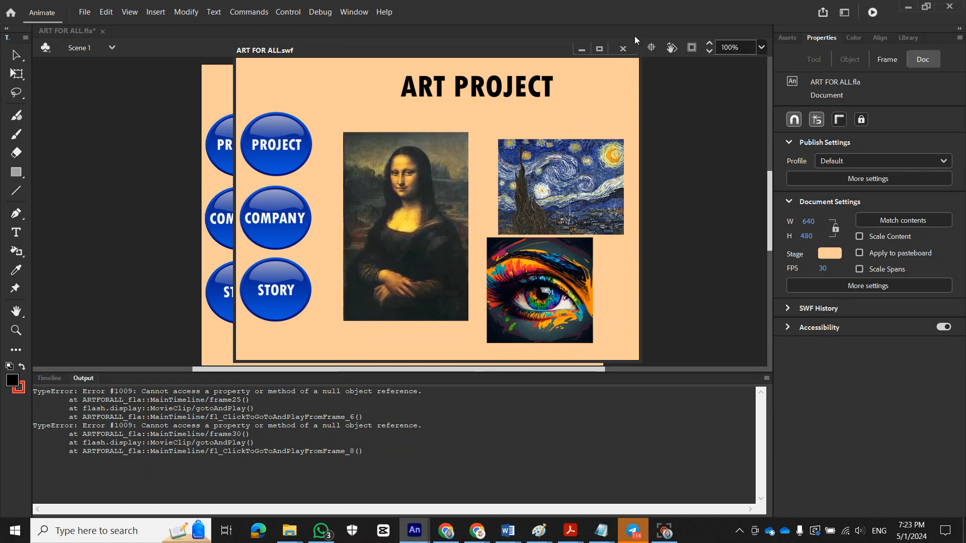
click(623, 47)
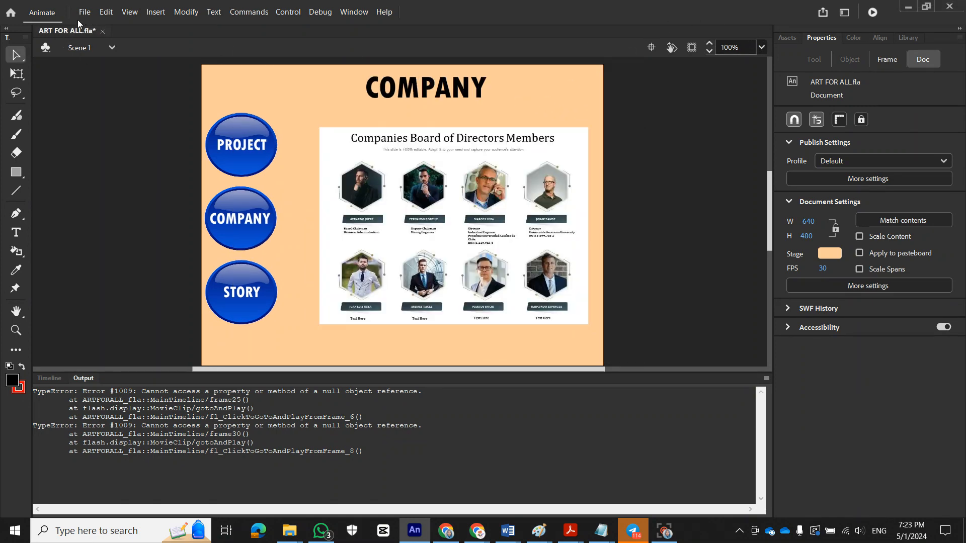
click(48, 380)
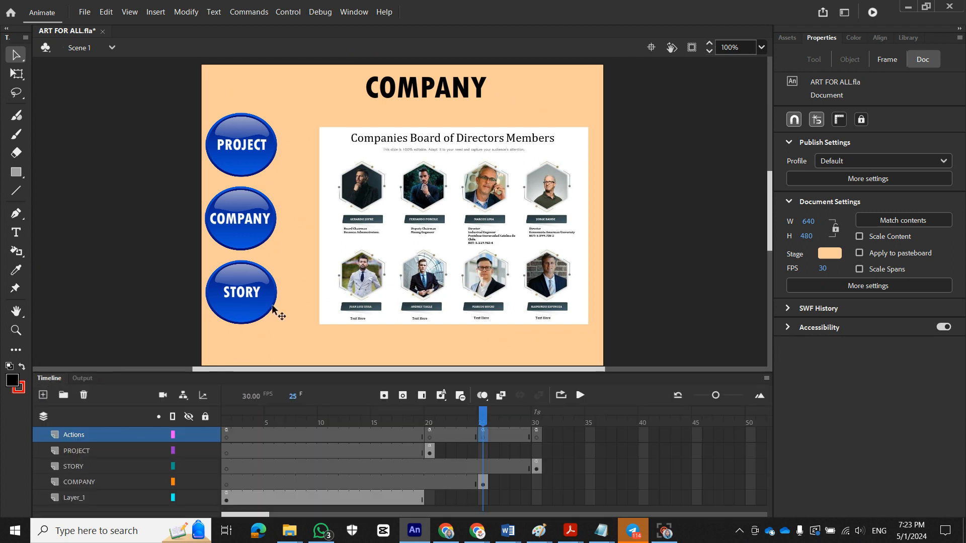
Step: Inspect frame 25 of the COMPANY layer and frame 20 of the PROJECT layer, including the Mona Lisa clip's properties
click(480, 484)
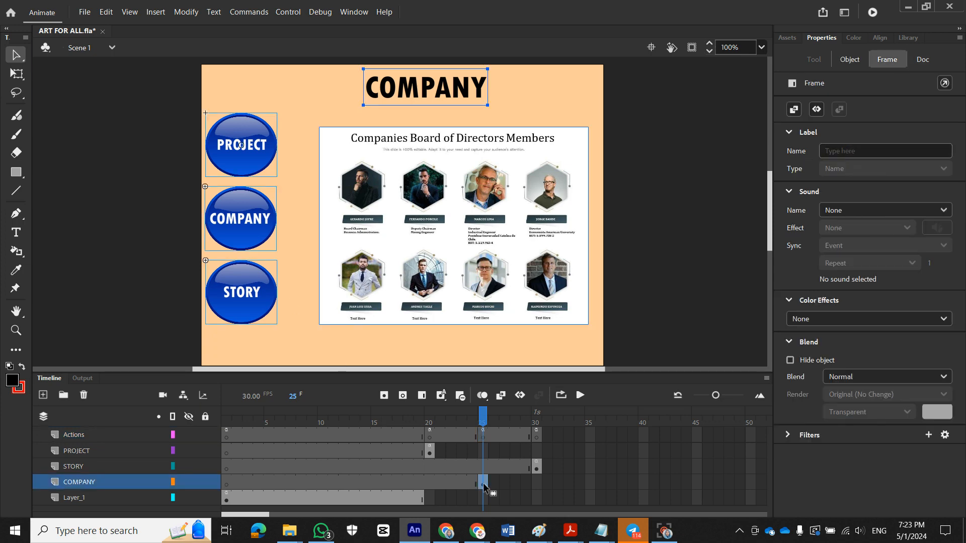
click(429, 452)
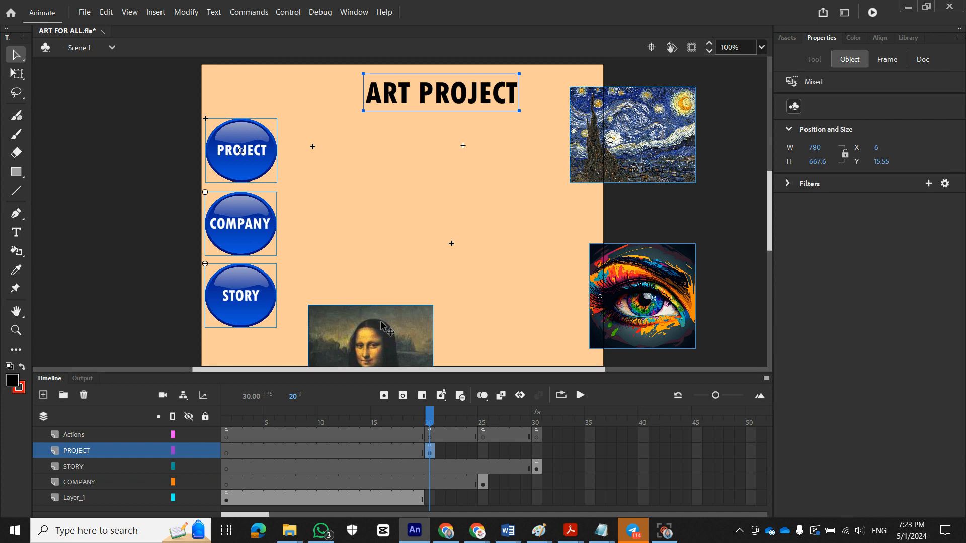
click(422, 204)
click(383, 337)
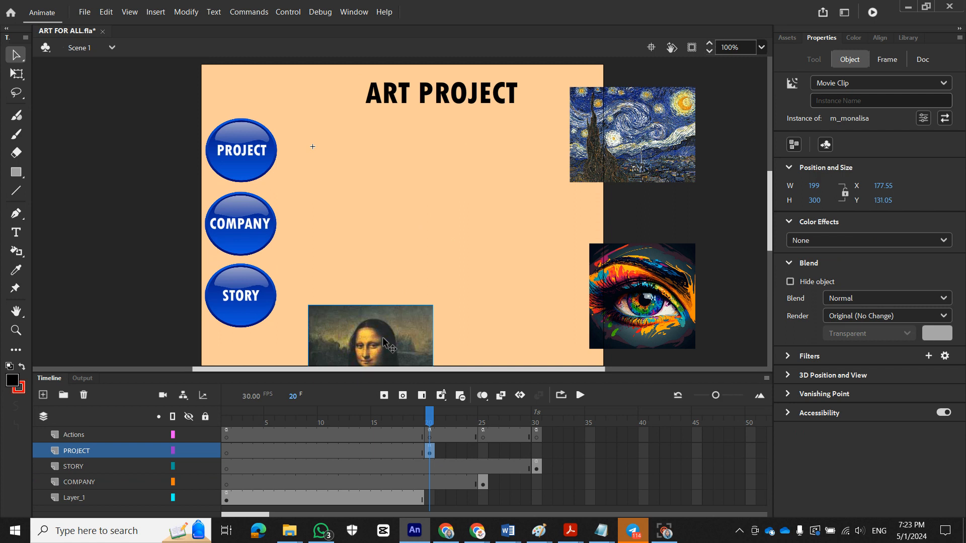
Step: Check the script on frame 30 of Layer_2 inside the m_monalisa clip and delete that layer
double_click(382, 337)
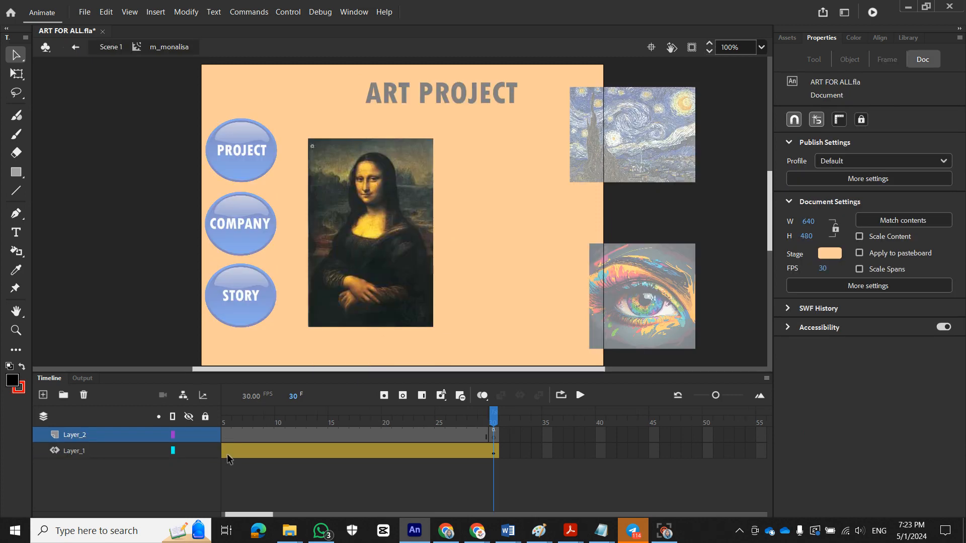
click(494, 436)
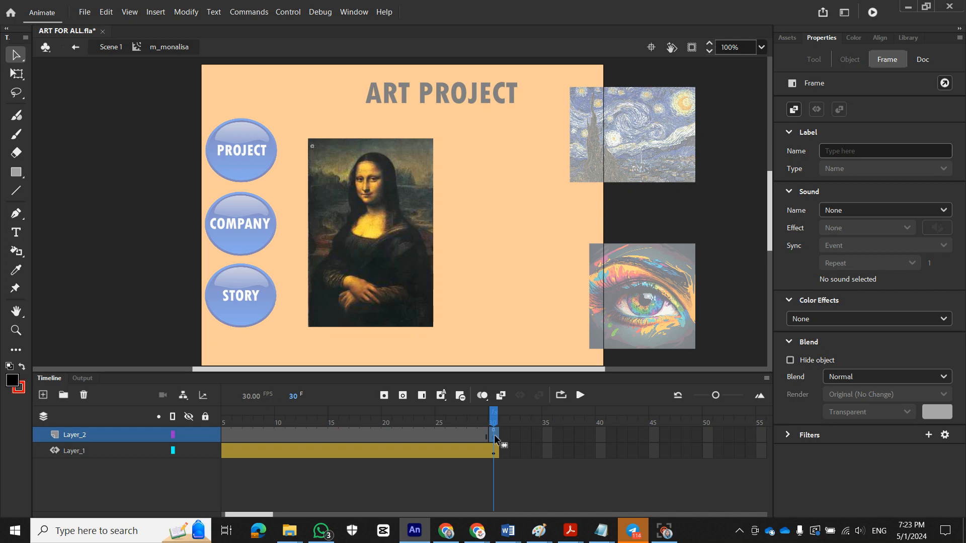
right_click(494, 434)
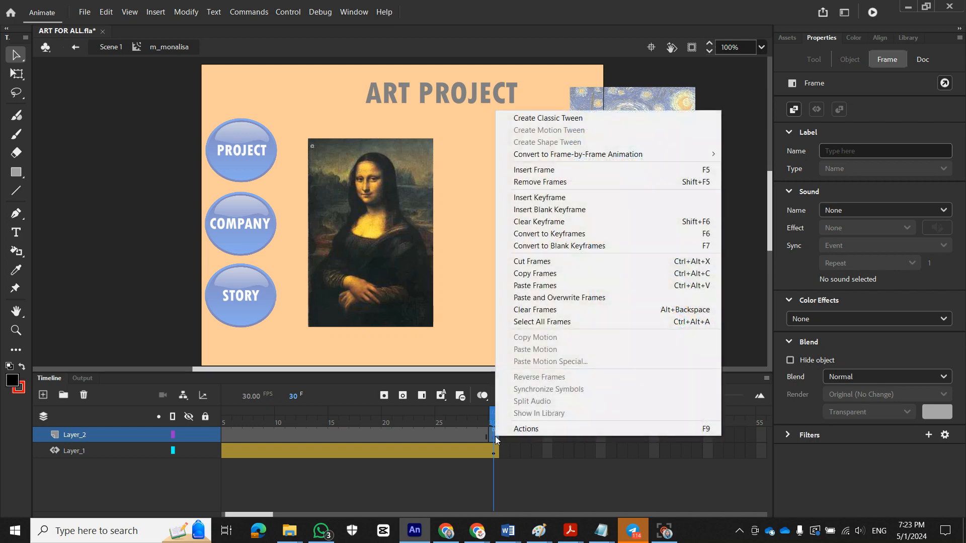
click(518, 488)
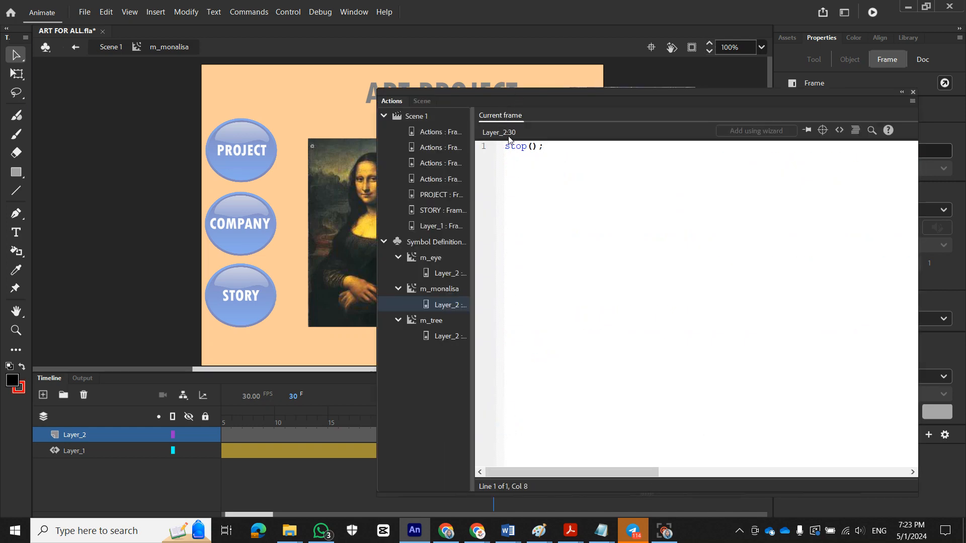
click(912, 95)
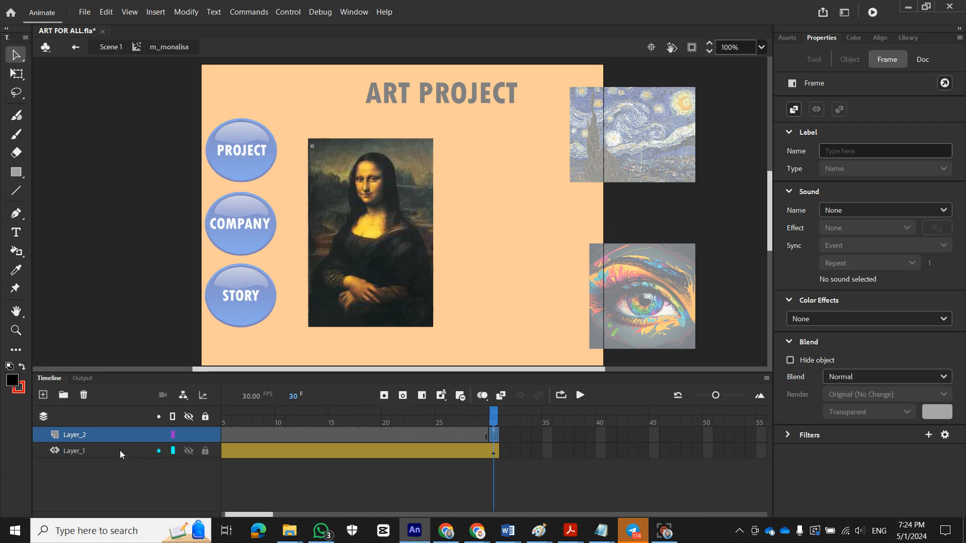
click(84, 395)
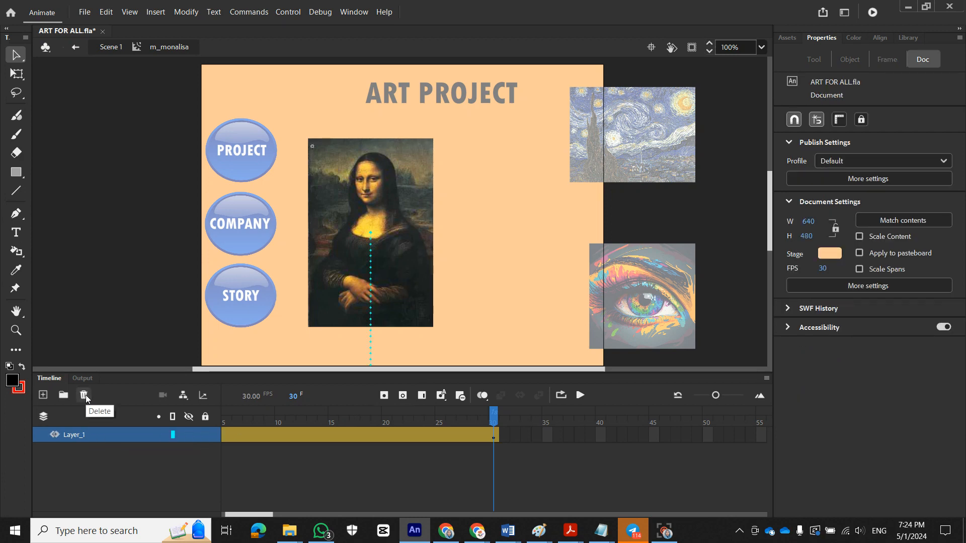
Step: Test the movie, go to the PROJECT page to watch the Mona Lisa animation, and close the preview
click(288, 11)
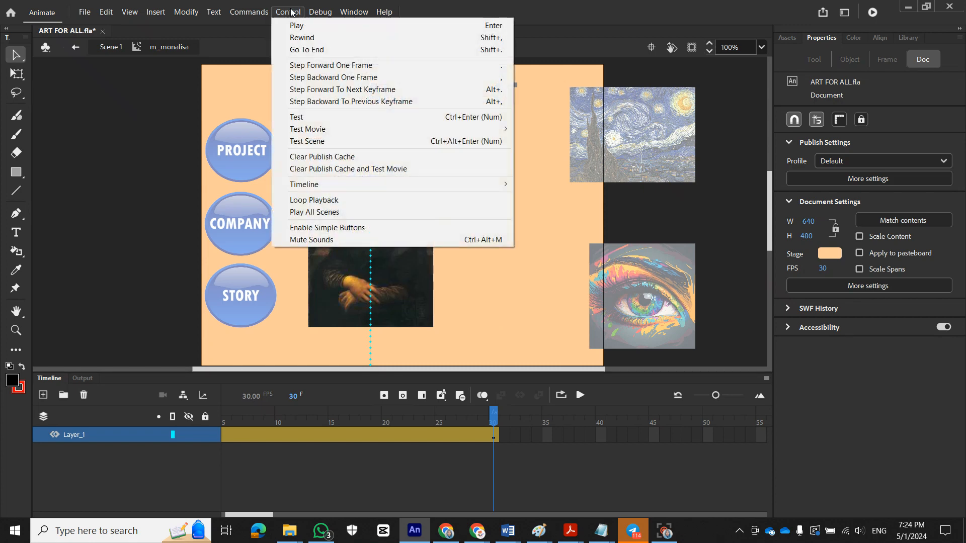
click(292, 117)
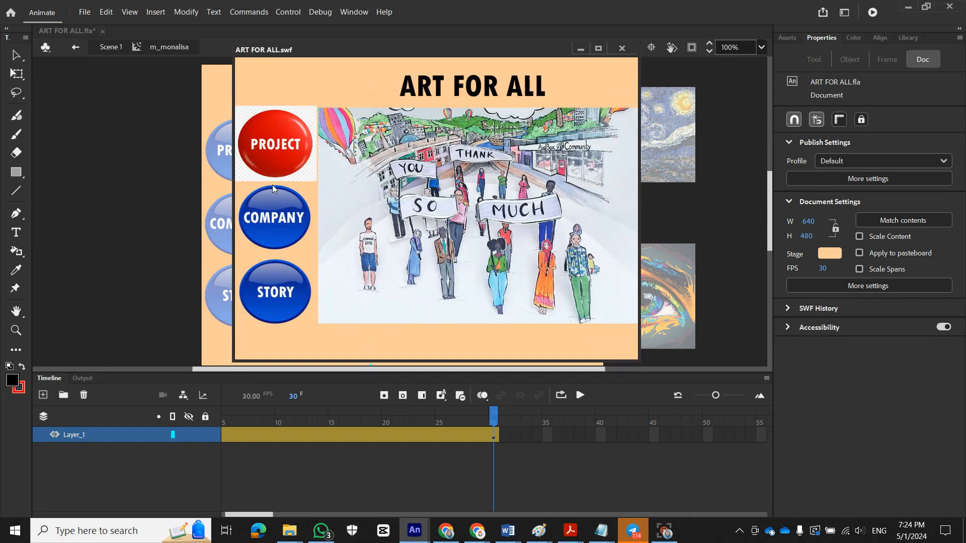
click(275, 164)
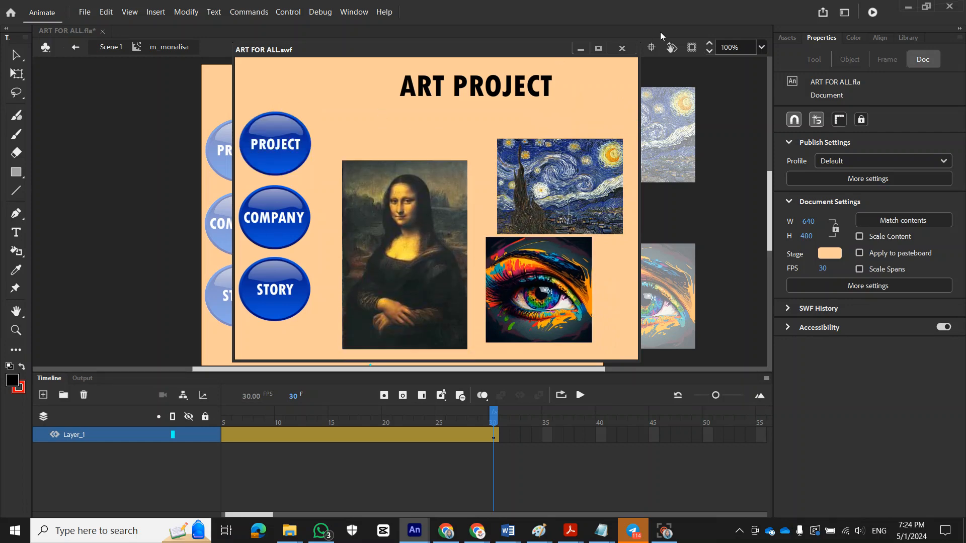
click(623, 49)
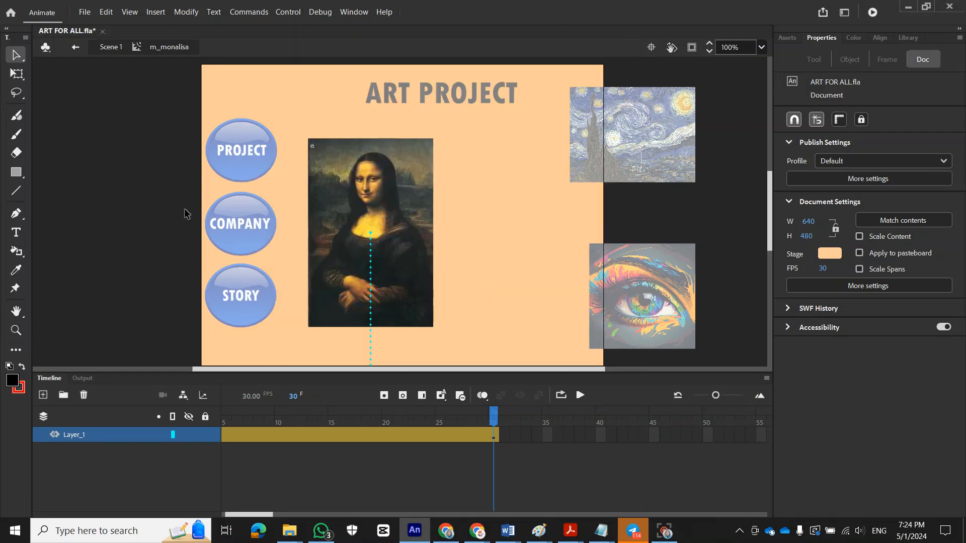
Step: Add a new layer above Layer_1 in the m_monalisa clip and insert a blank keyframe at frame 30
click(345, 161)
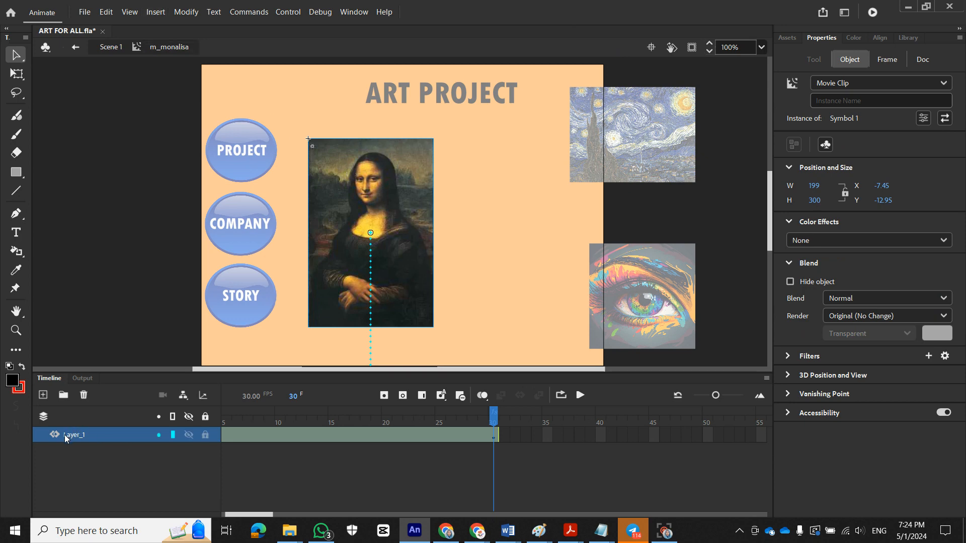
click(225, 436)
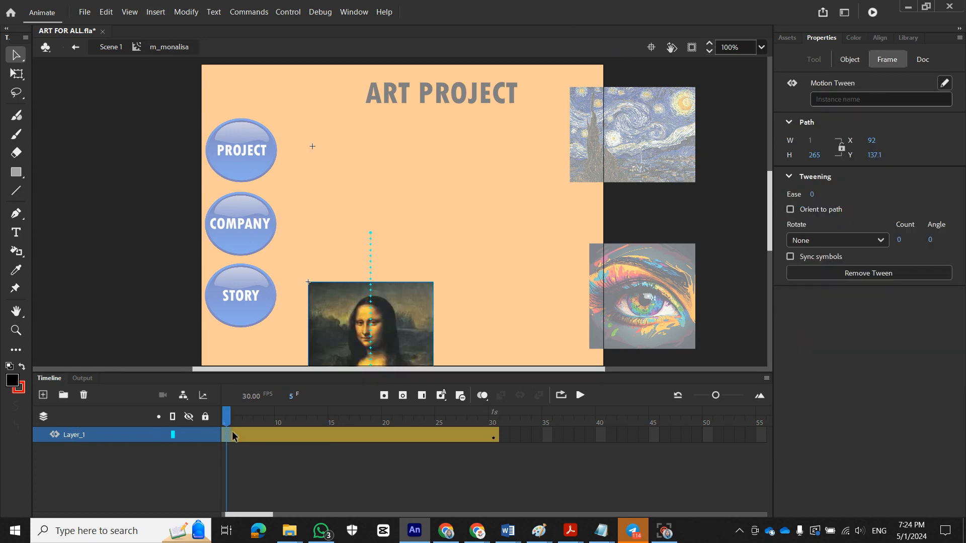
click(276, 435)
click(488, 438)
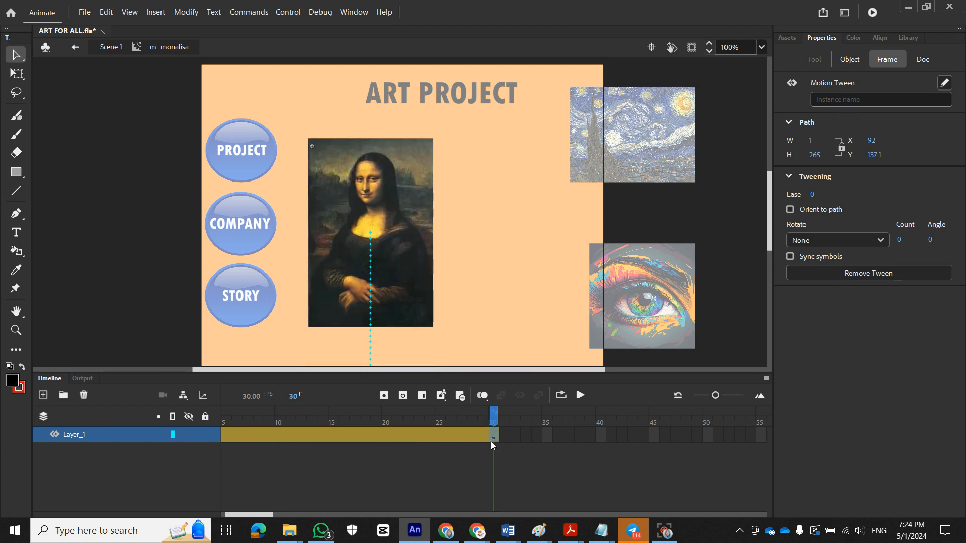
click(44, 395)
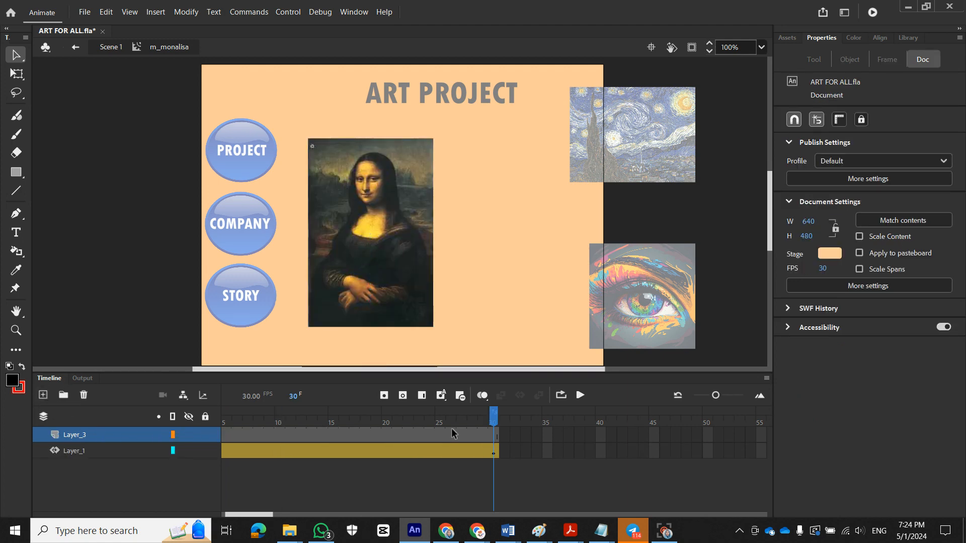
click(496, 436)
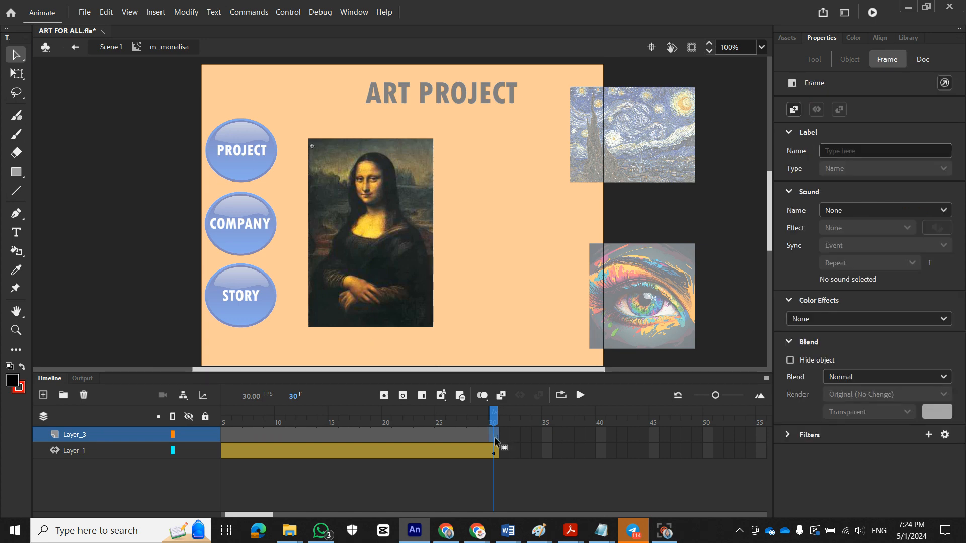
right_click(494, 437)
click(534, 211)
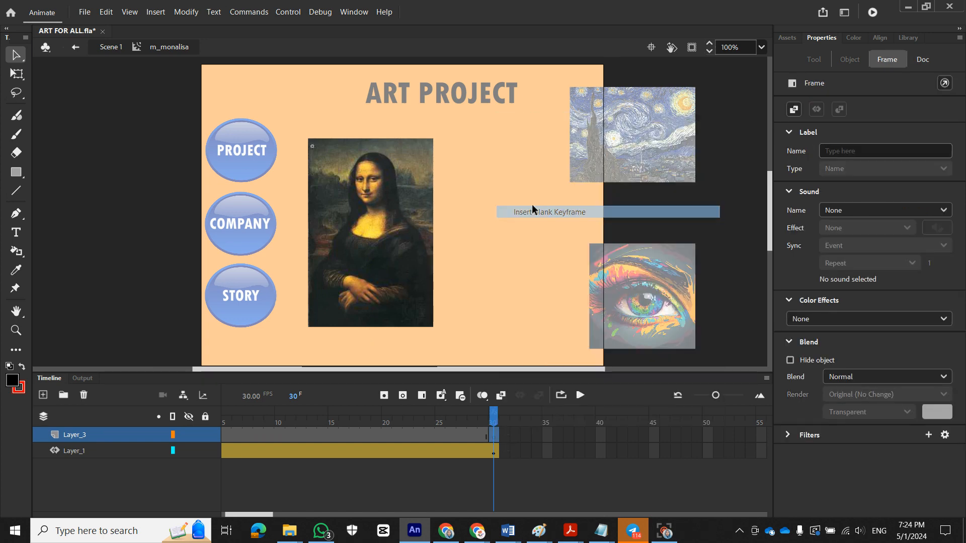
Step: Add the script stop(); to frame 30 of the new layer in the m_monalisa clip
right_click(490, 433)
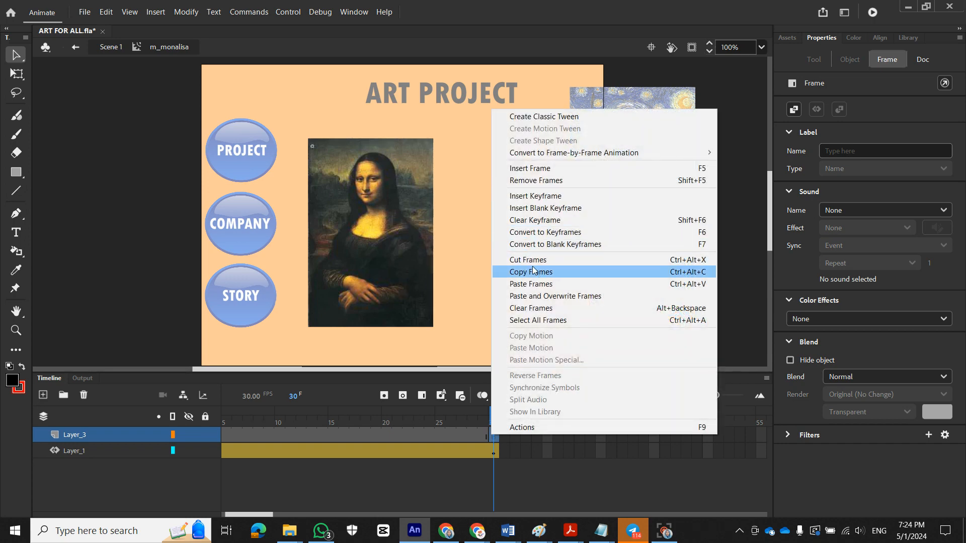
click(523, 428)
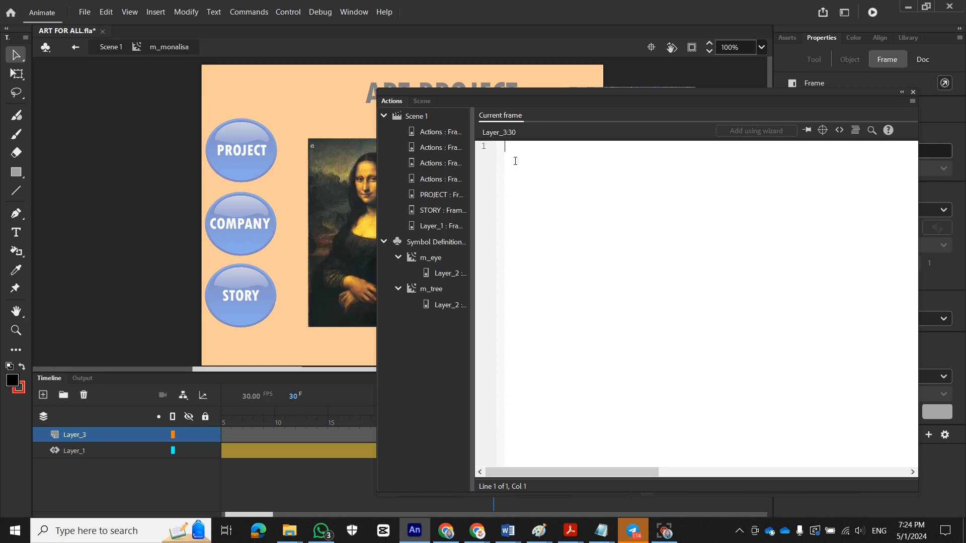
text(stop())
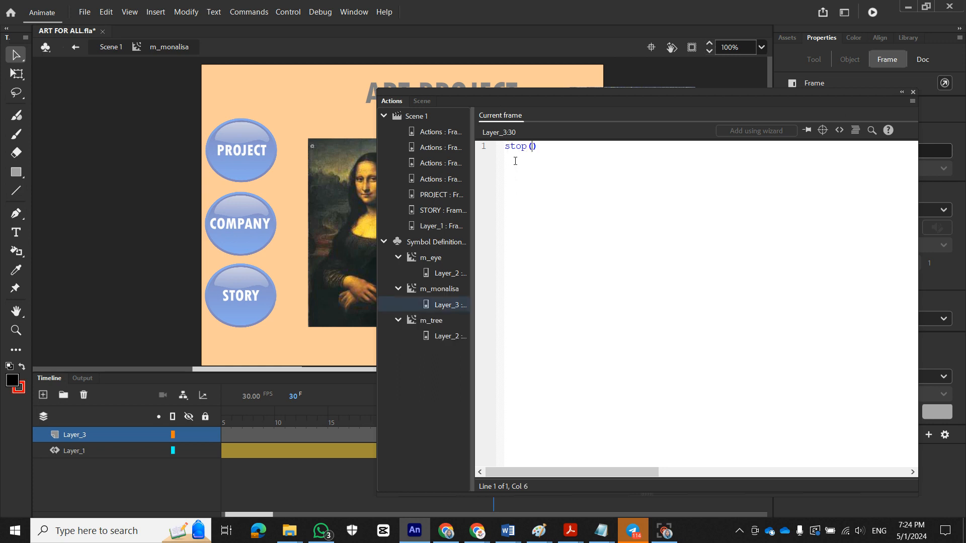
text(;)
click(912, 92)
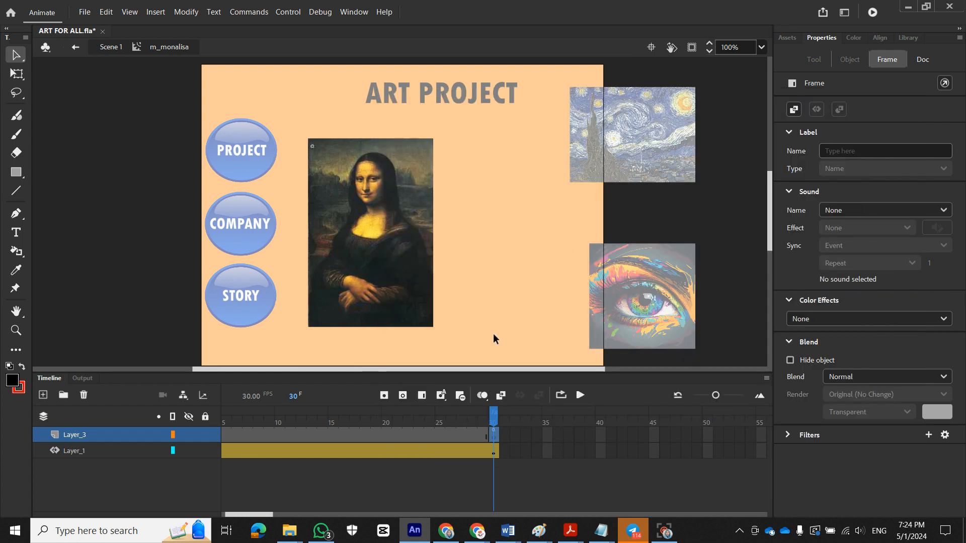
Step: Check frames 5 and 30 of the m_monalisa clip, test the movie's PROJECT page, and return to Scene 1
click(222, 436)
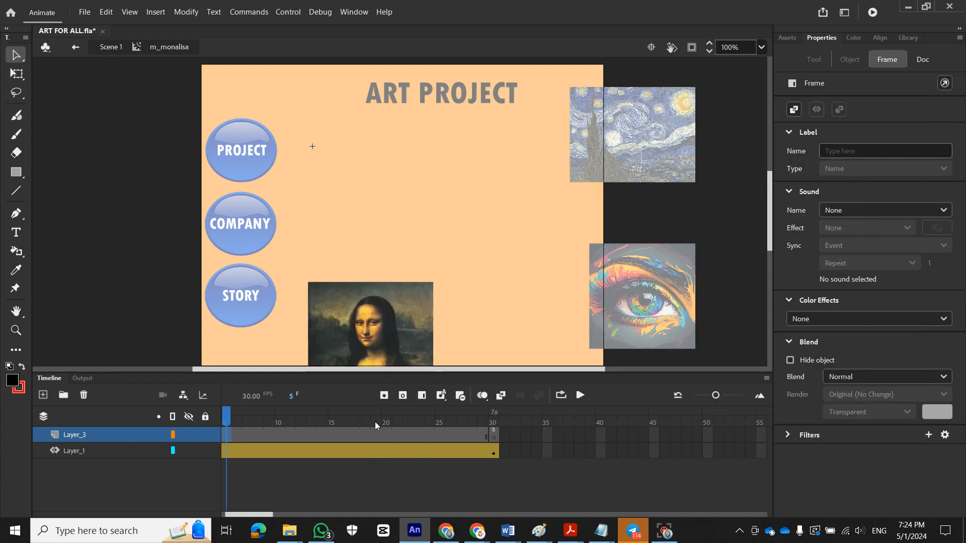
click(493, 434)
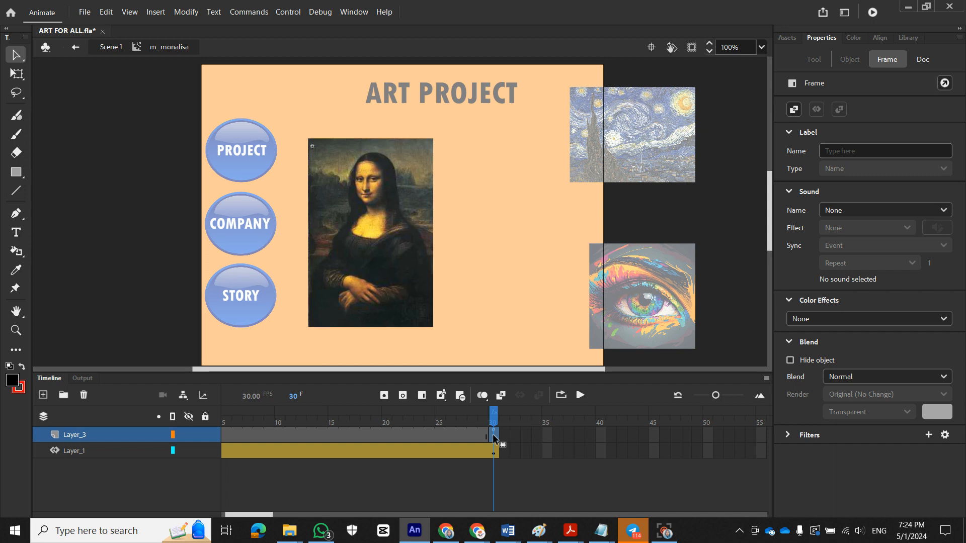
click(288, 12)
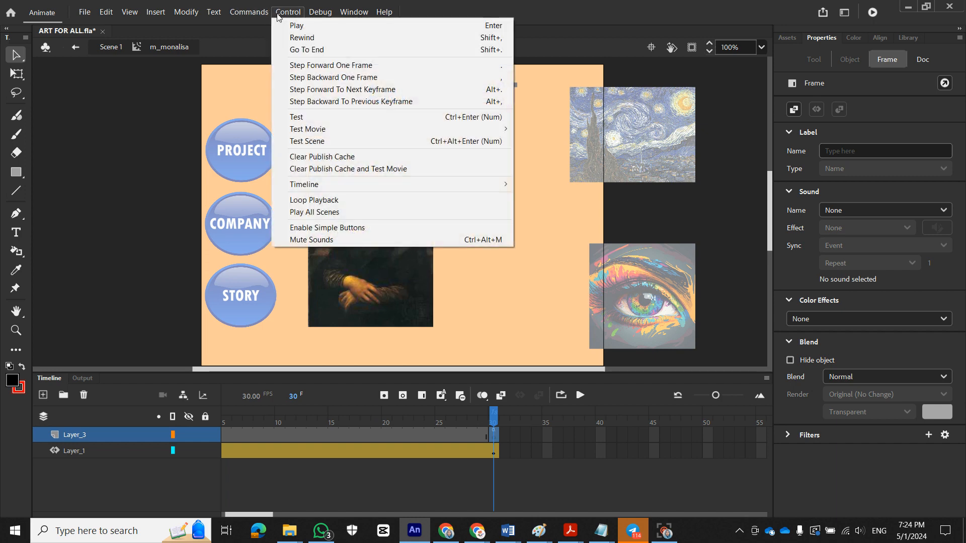
click(295, 117)
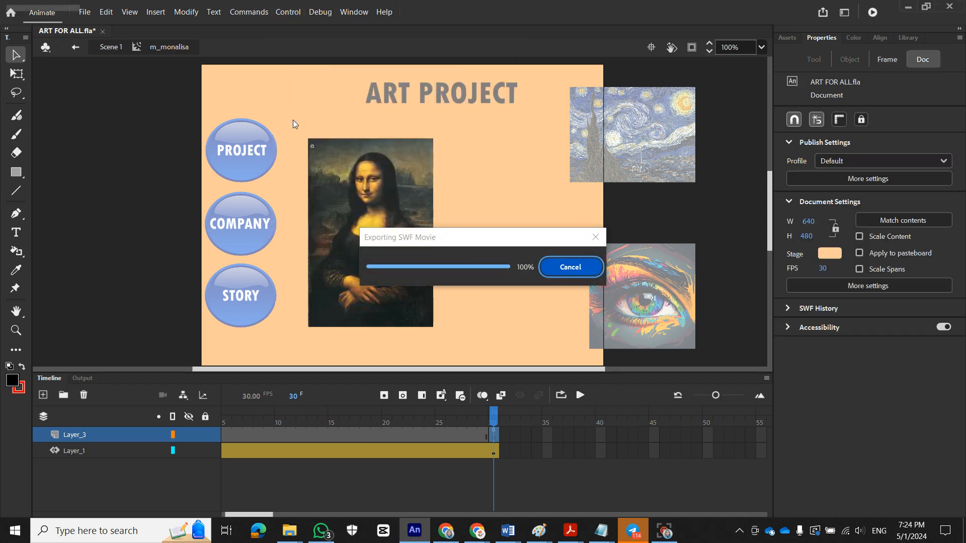
click(294, 127)
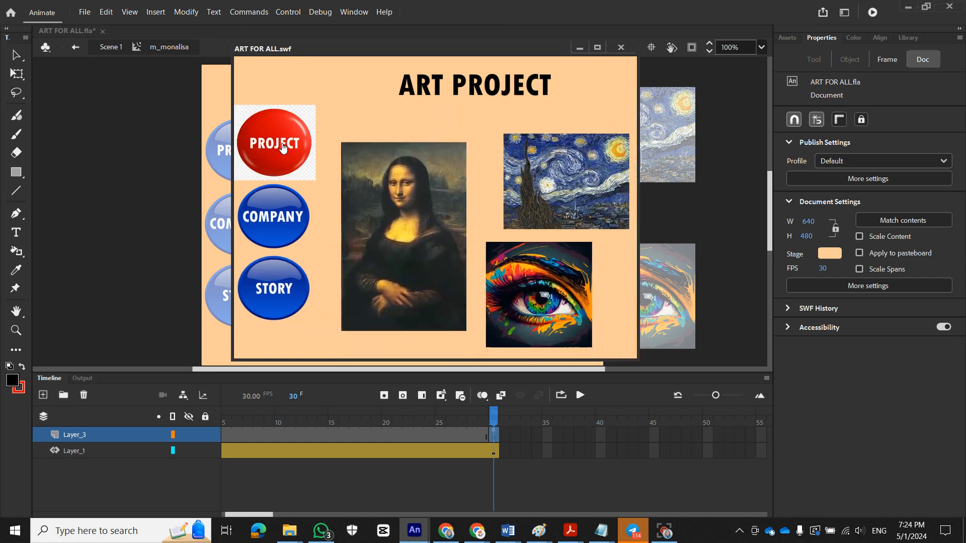
click(622, 47)
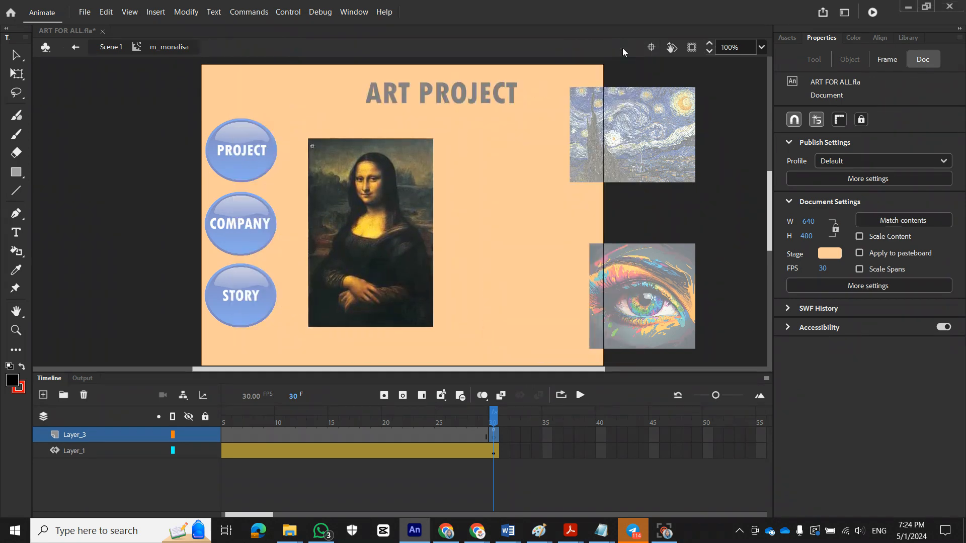
click(107, 46)
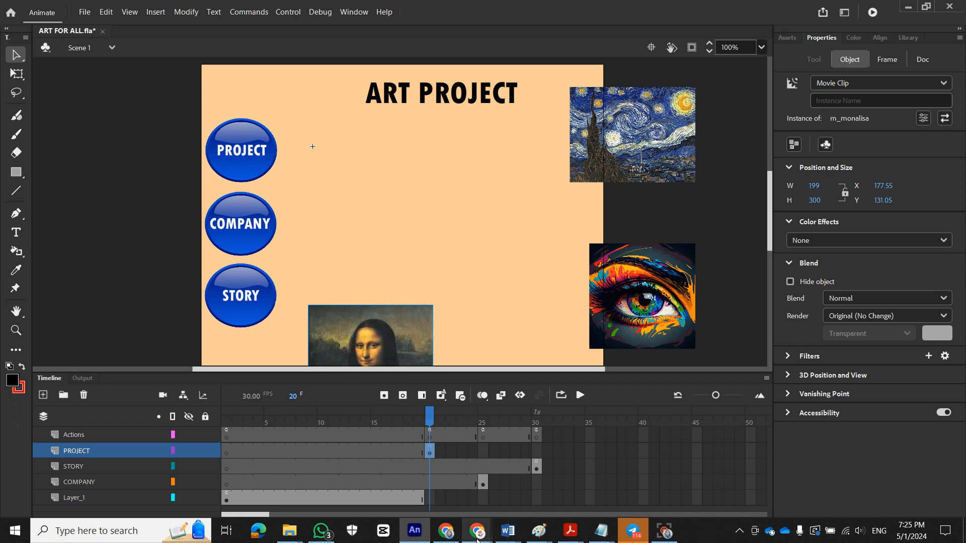
mouse_move(477, 530)
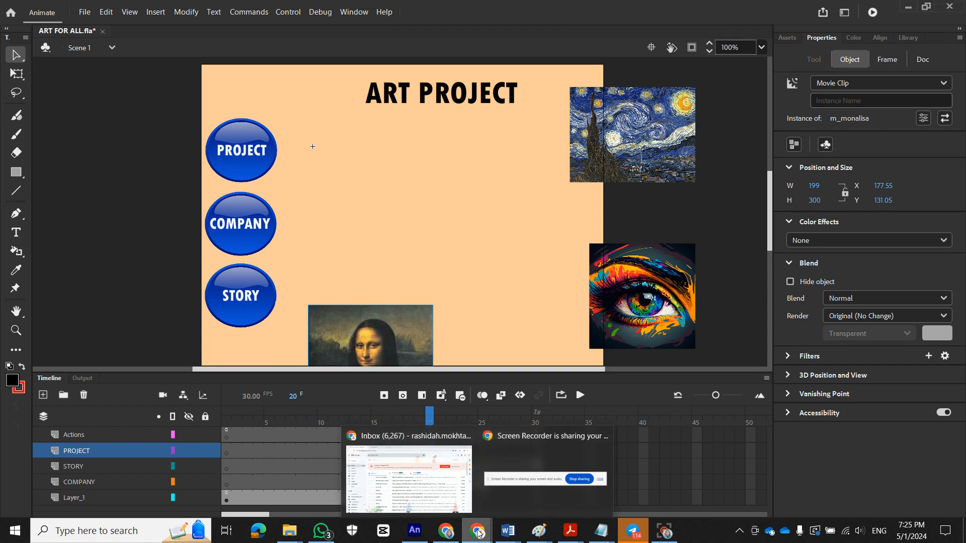